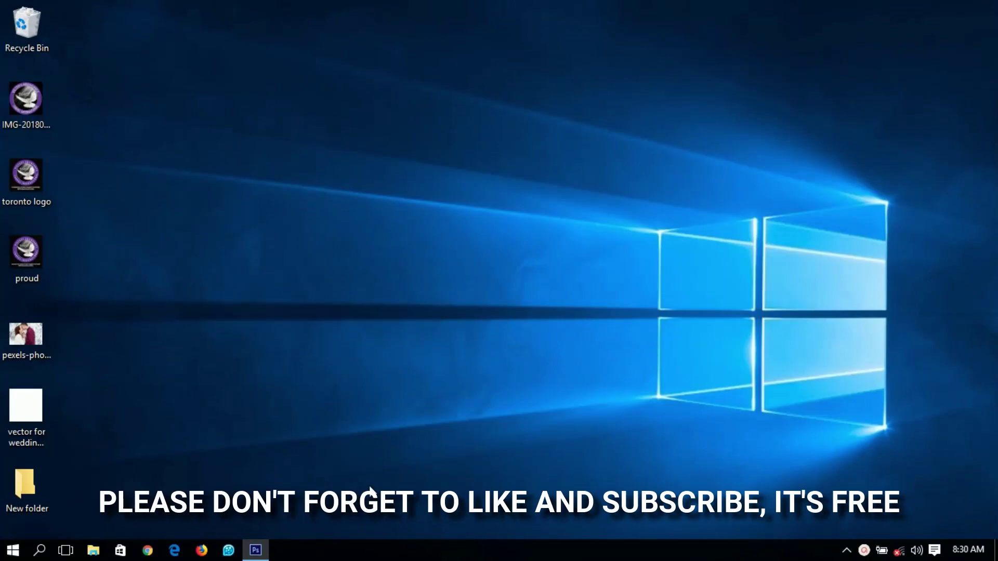
Restore the Photoshop window and check the File menu without choosing any command.
{"action": "left_click", "coordinate": [266, 549]}
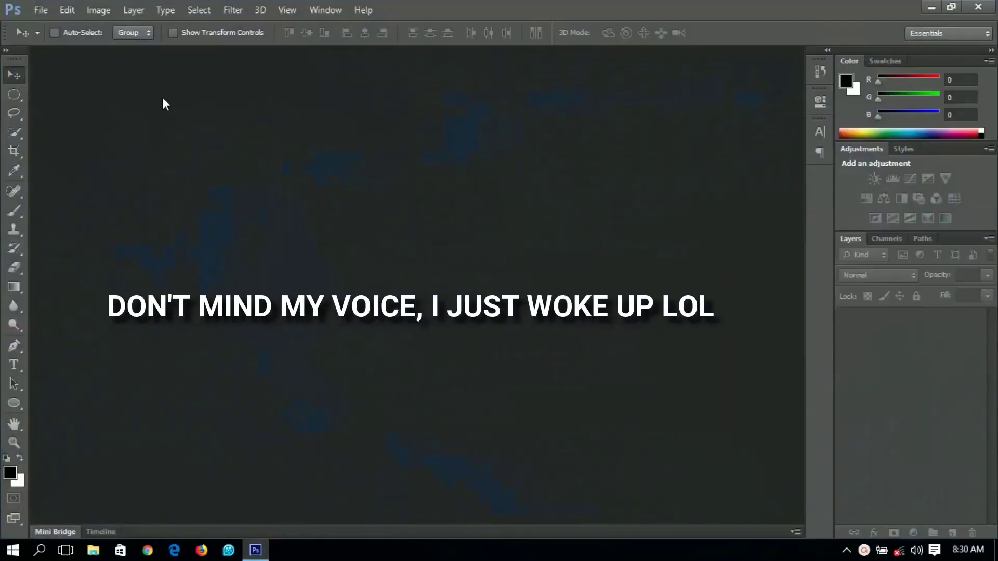
{"action": "left_click", "coordinate": [41, 10]}
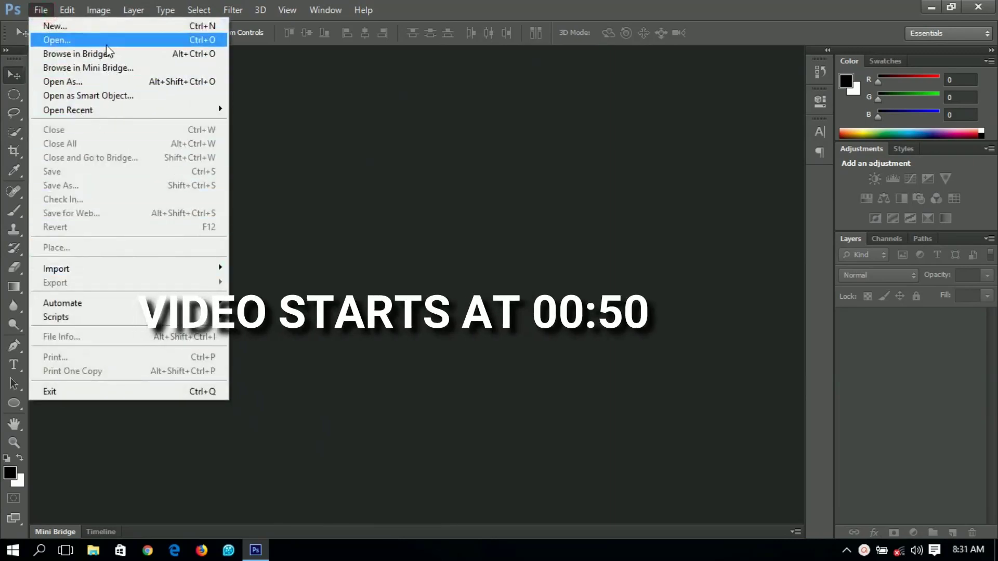
{"action": "left_click", "coordinate": [320, 355]}
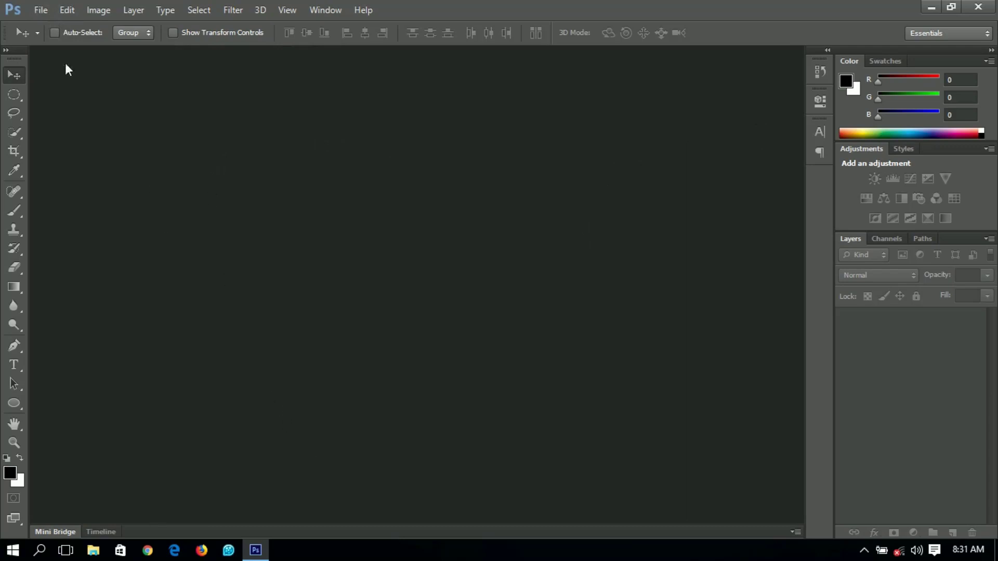
Create a new International Paper A5 document (148 × 210 mm, 300 ppi) and fit it to the window.
{"action": "left_click", "coordinate": [40, 10]}
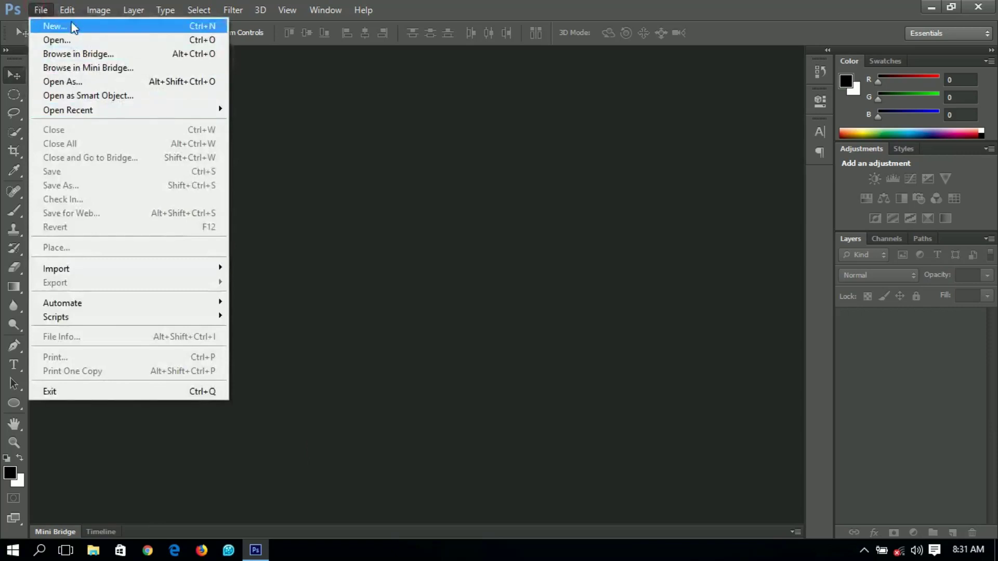
{"action": "left_click", "coordinate": [72, 26]}
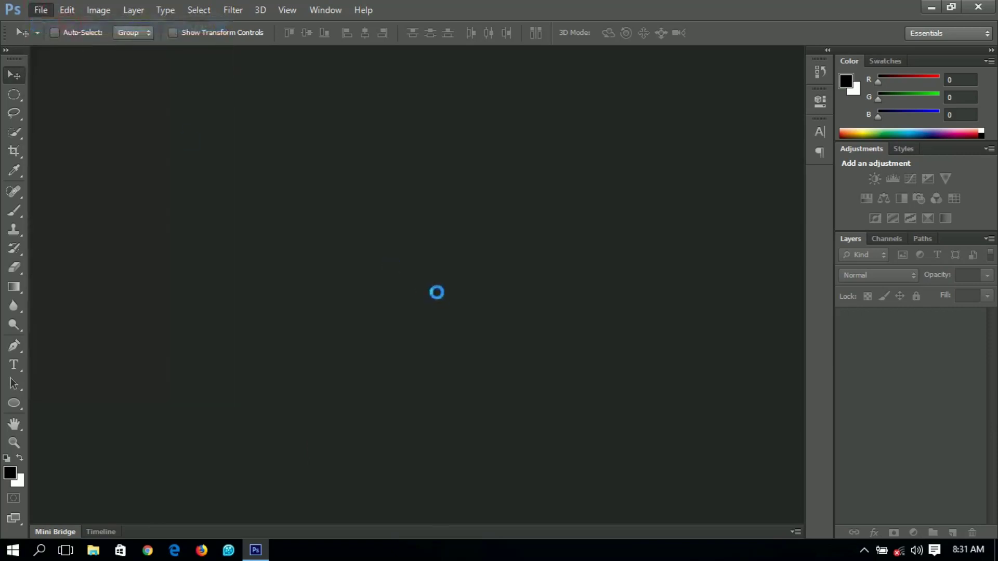
{"action": "left_click", "coordinate": [480, 144]}
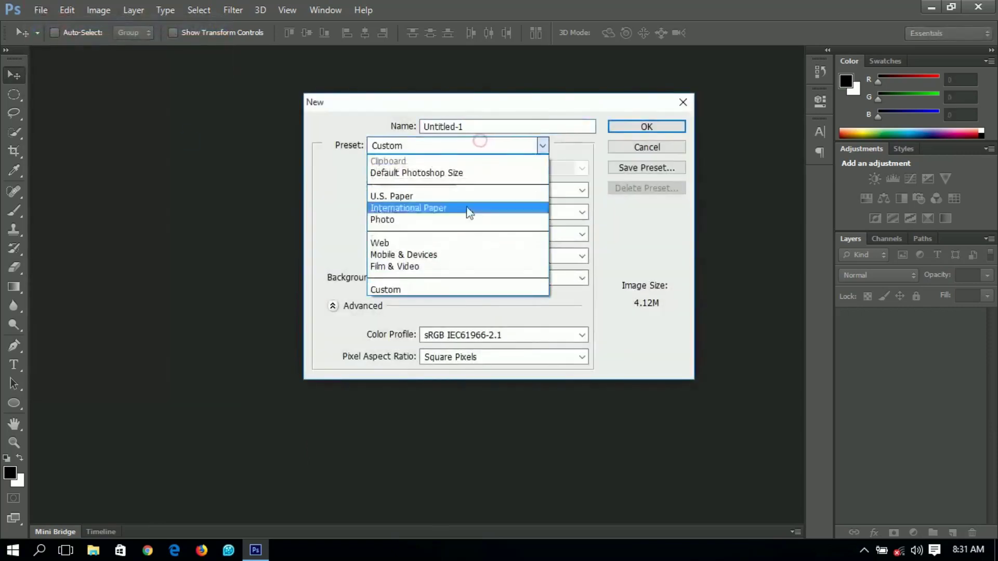
{"action": "left_click", "coordinate": [457, 207]}
{"action": "left_click", "coordinate": [457, 167]}
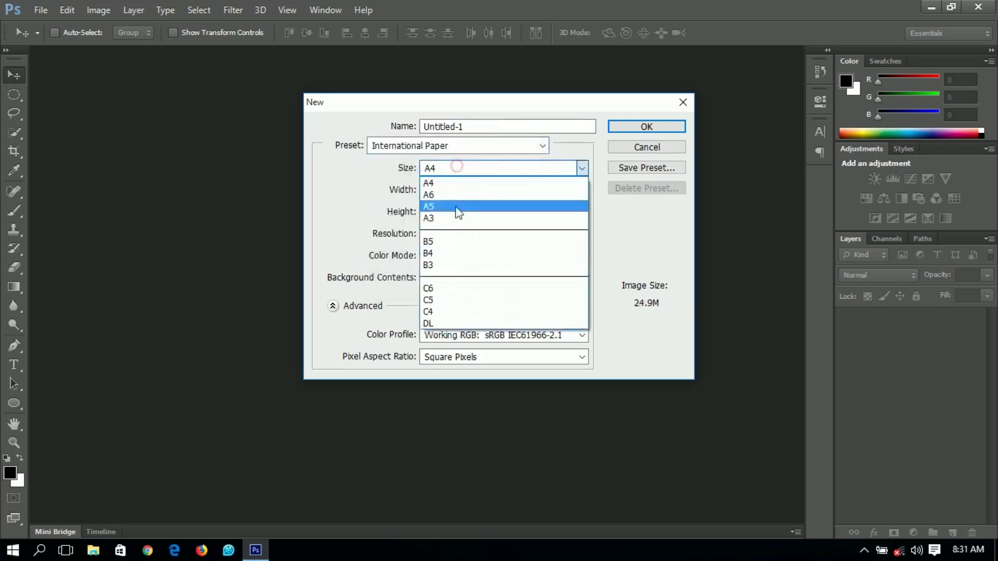
{"action": "left_click", "coordinate": [445, 206]}
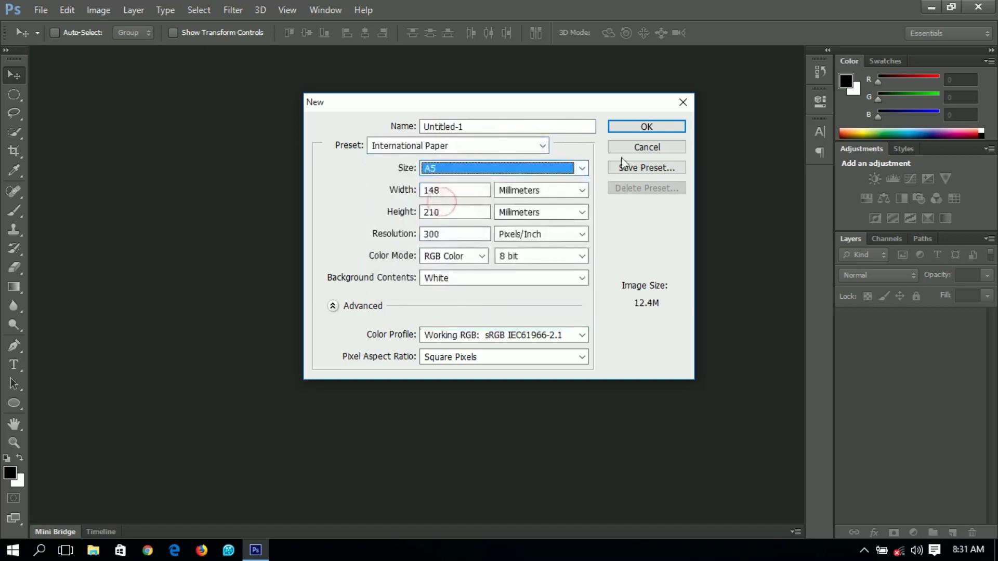
{"action": "left_click_drag", "start_coordinate": [602, 104], "coordinate": [581, 145]}
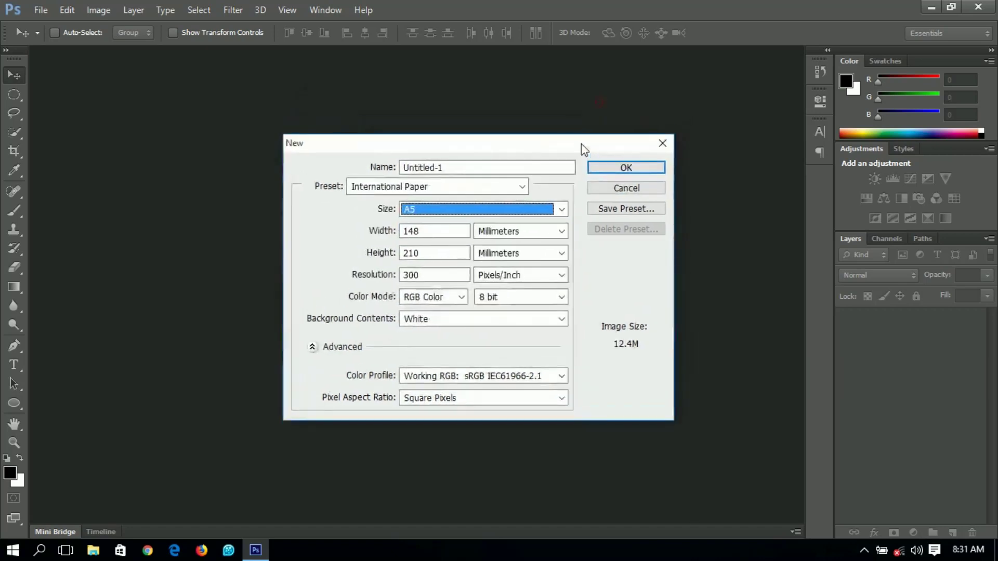
{"action": "left_click", "coordinate": [611, 168]}
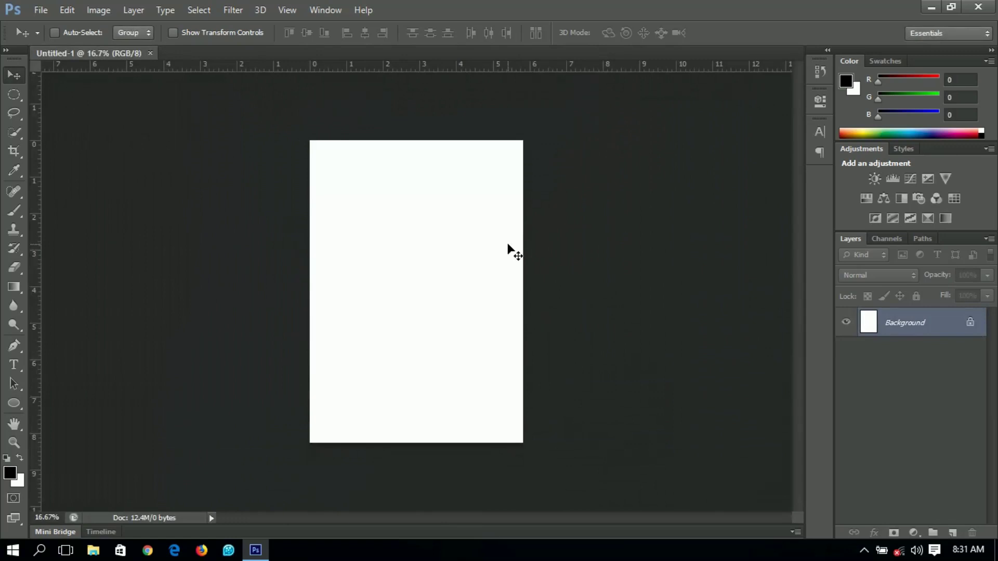
{"action": "key", "text": "ctrl+0"}
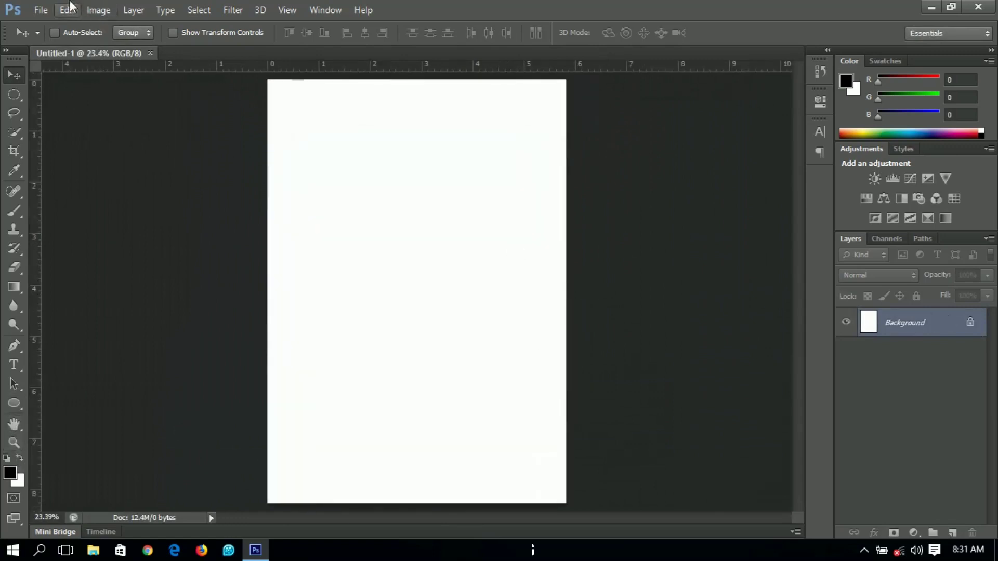
{"action": "left_click", "coordinate": [41, 9]}
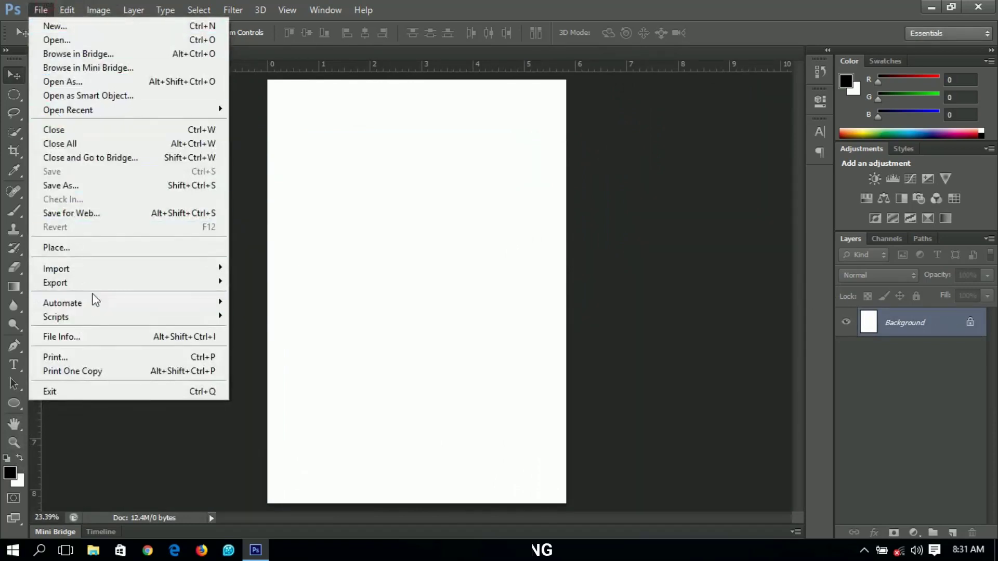
Place the pexels-photo-297817 couple photo onto the A5 page.
{"action": "left_click", "coordinate": [92, 249]}
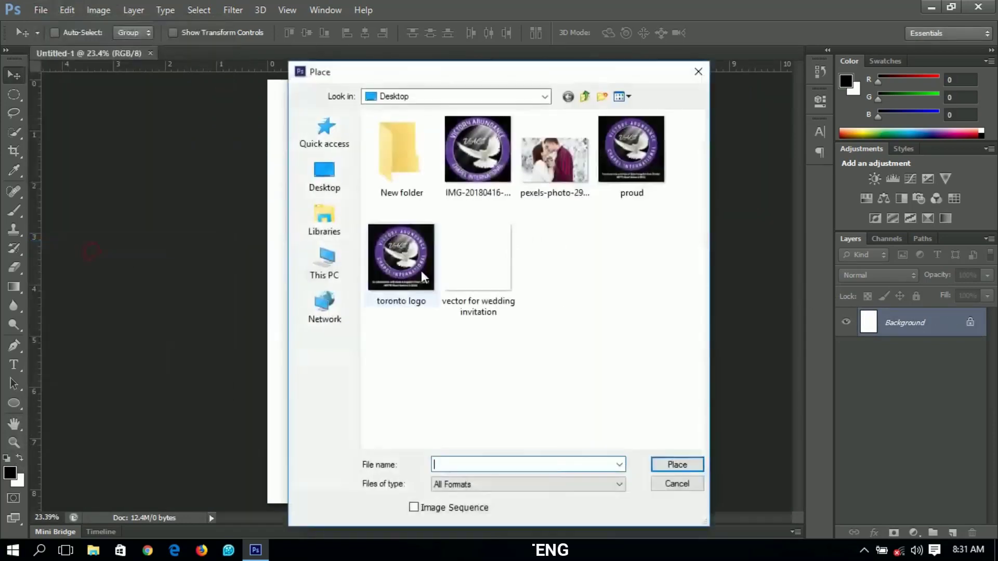
{"action": "left_click", "coordinate": [542, 179]}
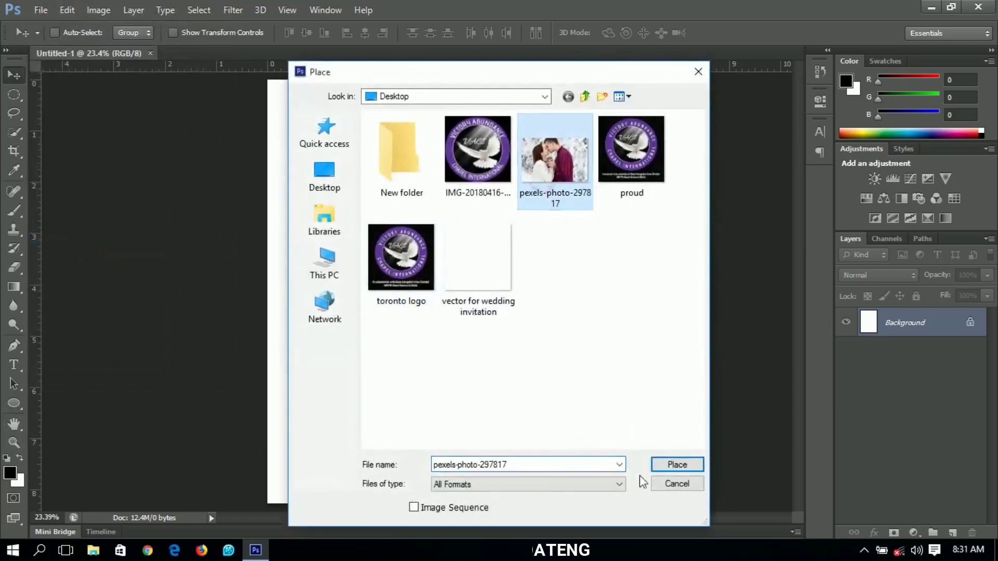
{"action": "left_click", "coordinate": [678, 484]}
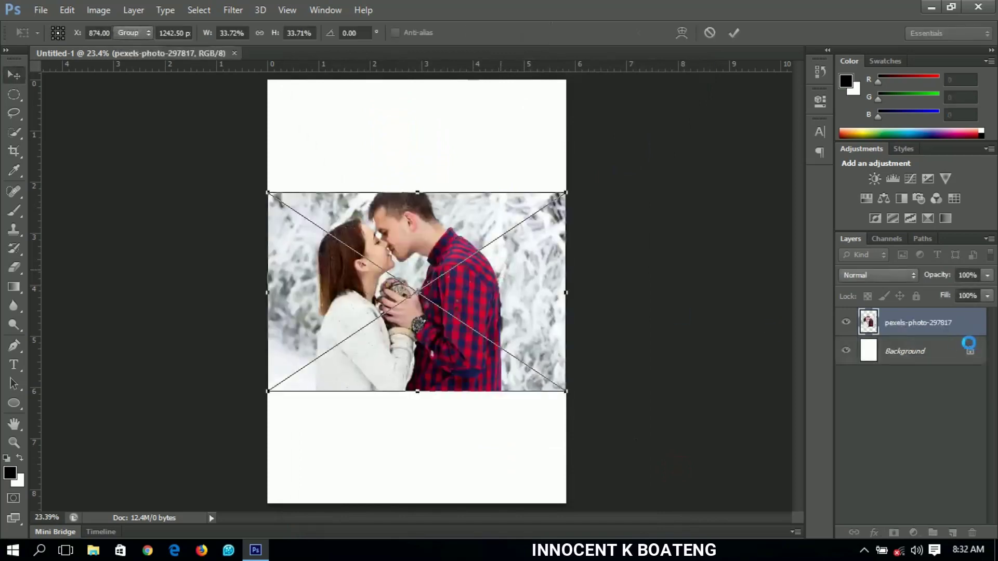
{"action": "key", "text": "Return"}
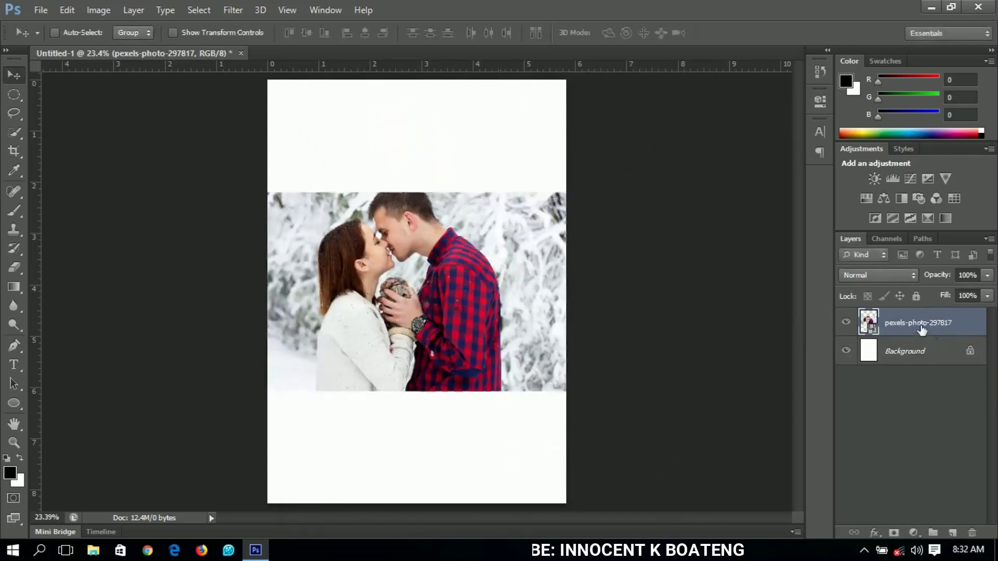
Rasterize the photo layer, move it to the top of the page, and zoom in on it.
{"action": "right_click", "coordinate": [921, 328]}
{"action": "left_click", "coordinate": [654, 212]}
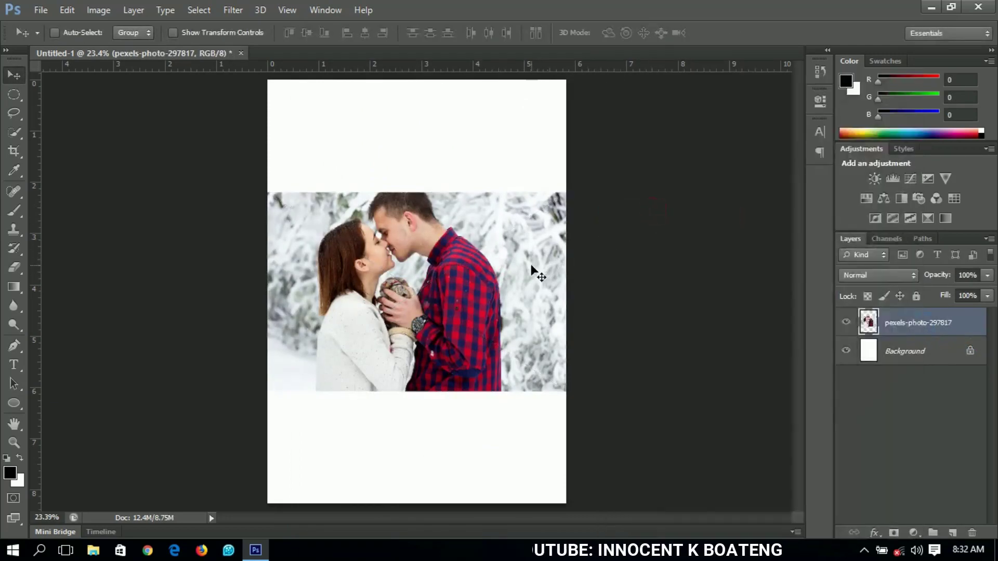
{"action": "left_click_drag", "start_coordinate": [531, 271], "coordinate": [512, 160]}
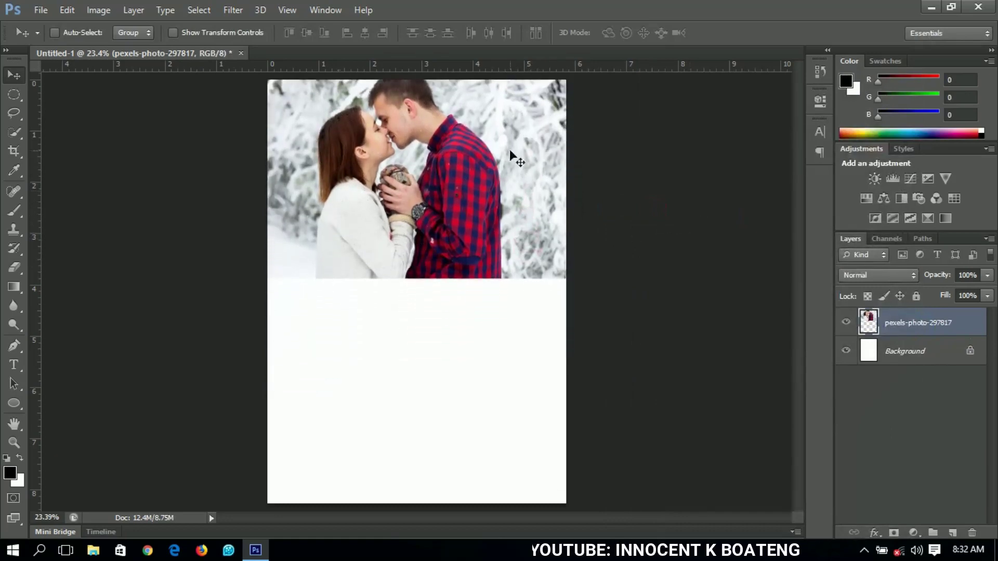
{"action": "key", "text": "z"}
{"action": "left_click", "coordinate": [420, 115]}
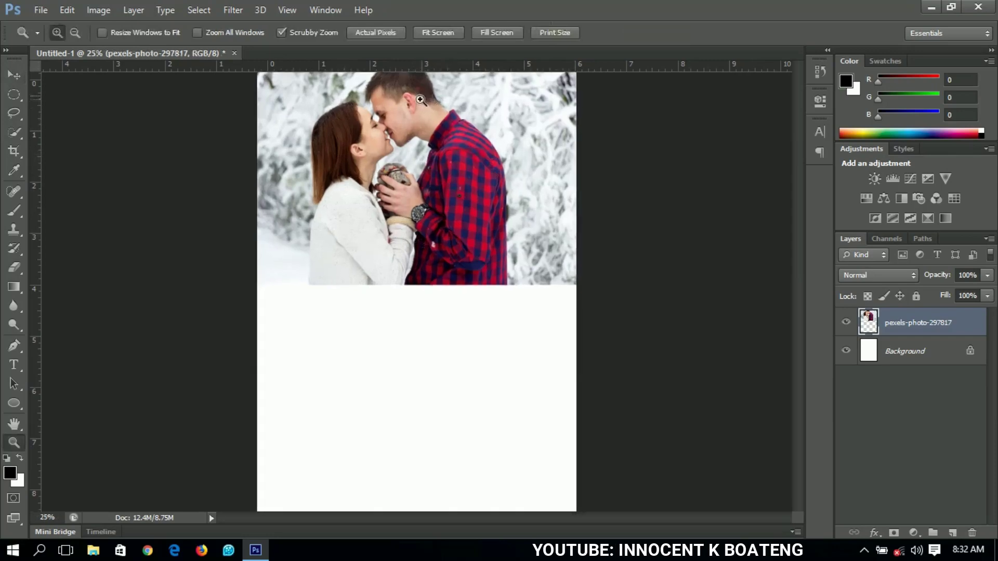
{"action": "left_click", "coordinate": [420, 114]}
{"action": "scroll", "coordinate": [420, 115], "scroll_direction": "up", "scroll_amount": 2}
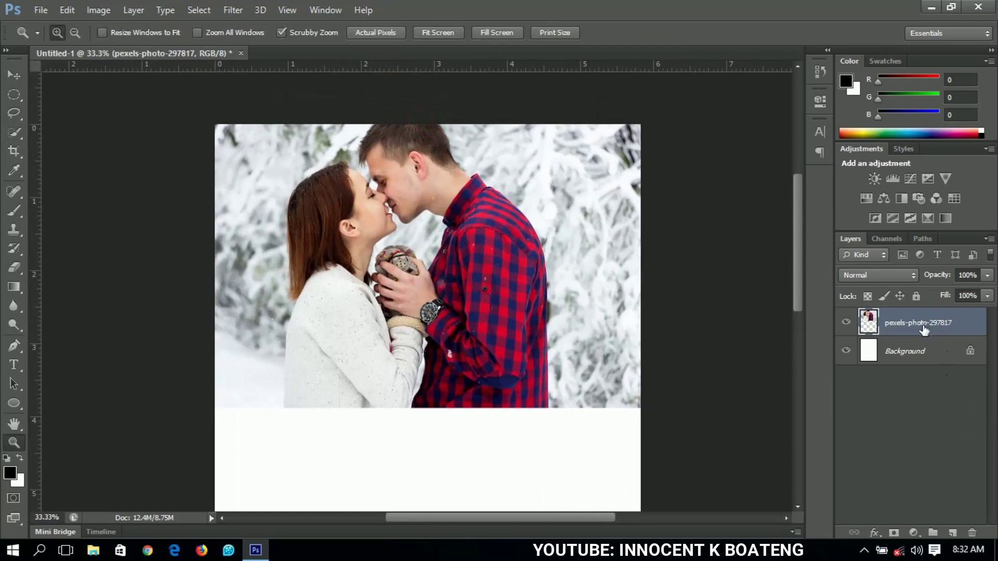
Apply a slight Curves adjustment to the couple photo.
{"action": "left_click", "coordinate": [111, 12]}
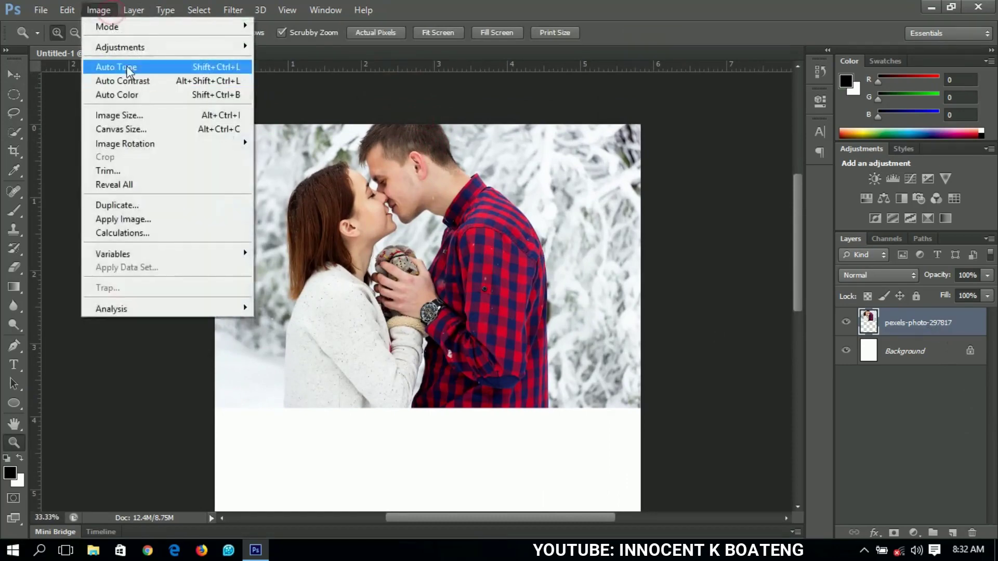
{"action": "mouse_move", "coordinate": [221, 52]}
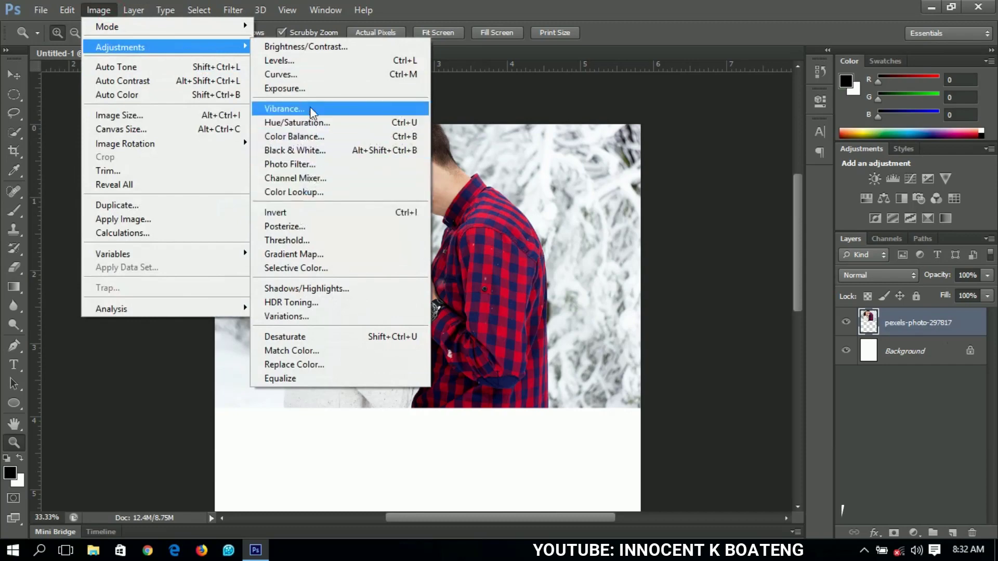
{"action": "left_click", "coordinate": [313, 76]}
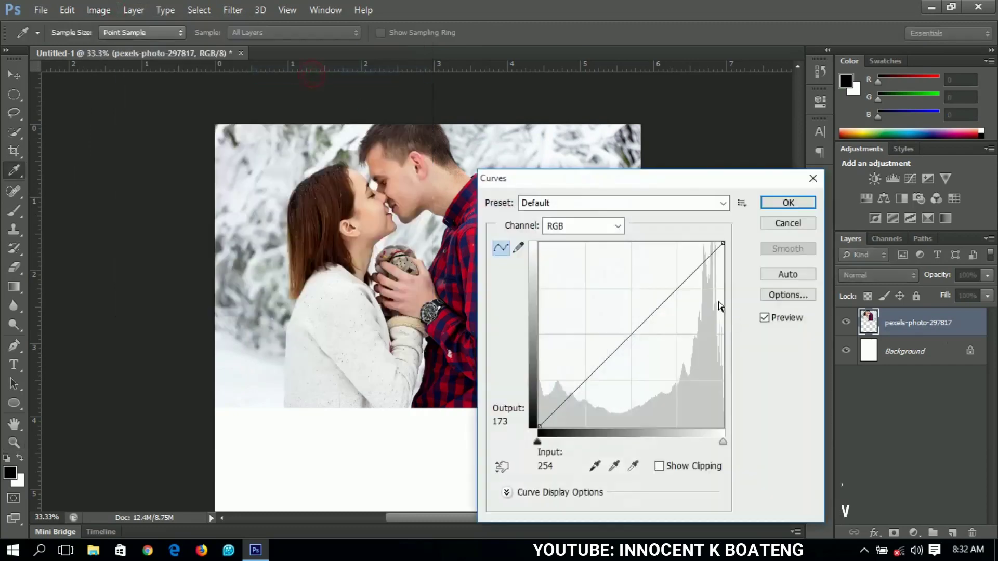
{"action": "left_click_drag", "start_coordinate": [638, 333], "coordinate": [635, 347]}
{"action": "left_click", "coordinate": [788, 203]}
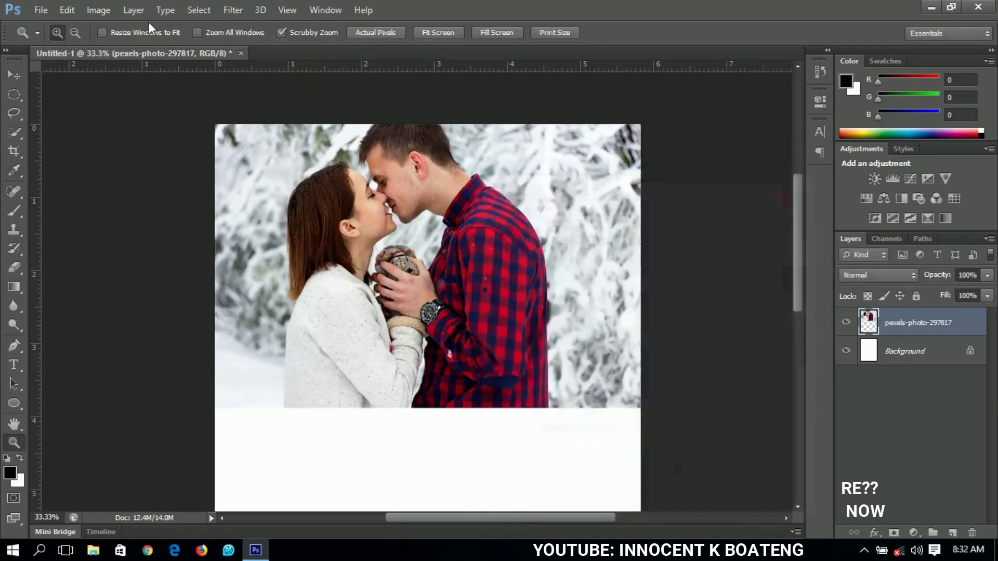
Apply Levels with input values 10, 1.00 and 245 to the photo, then fit the page on screen.
{"action": "left_click", "coordinate": [109, 10]}
{"action": "mouse_move", "coordinate": [180, 48]}
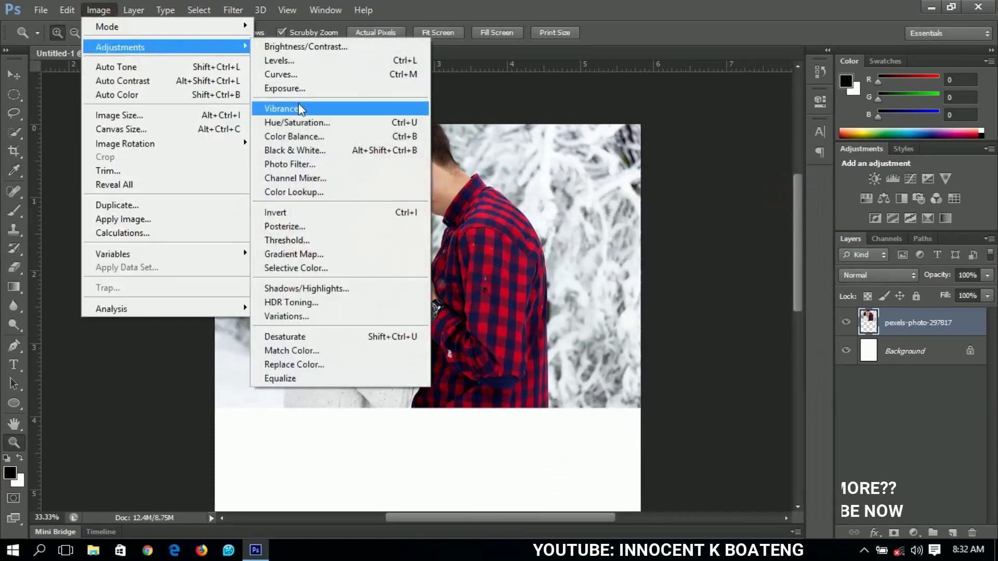
{"action": "left_click", "coordinate": [297, 65]}
{"action": "left_click_drag", "start_coordinate": [515, 383], "coordinate": [523, 386]}
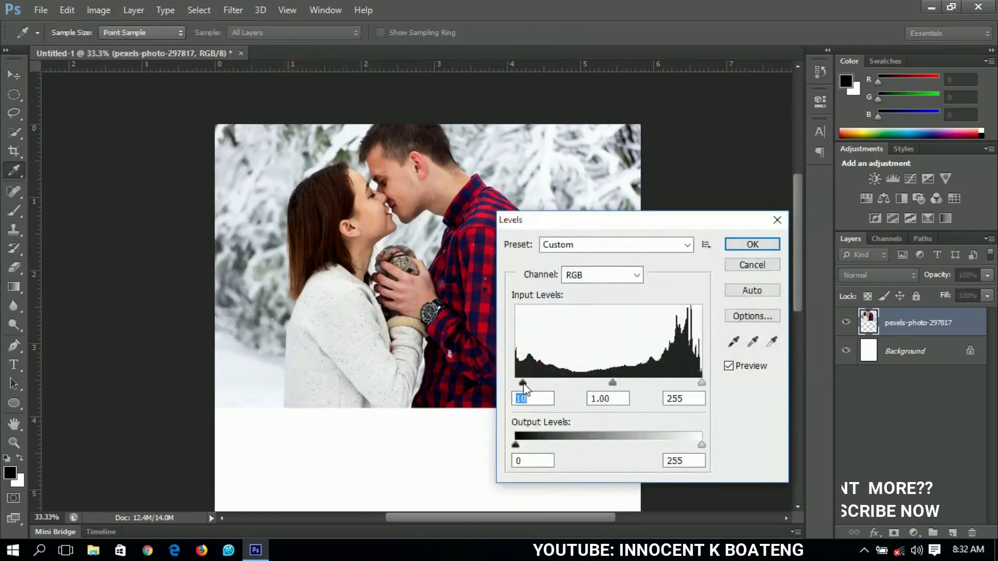
{"action": "left_click_drag", "start_coordinate": [702, 383], "coordinate": [696, 386]}
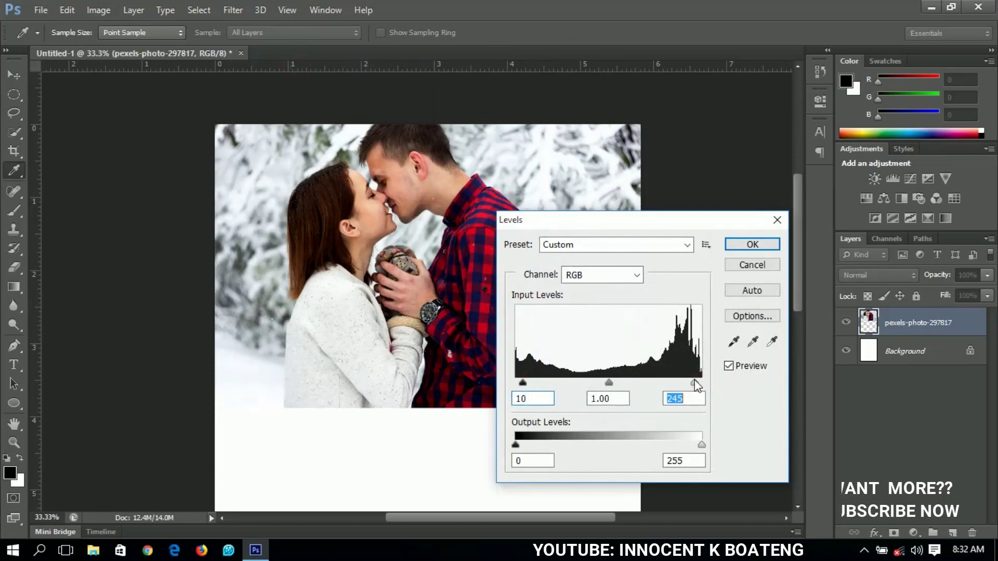
{"action": "left_click", "coordinate": [762, 245]}
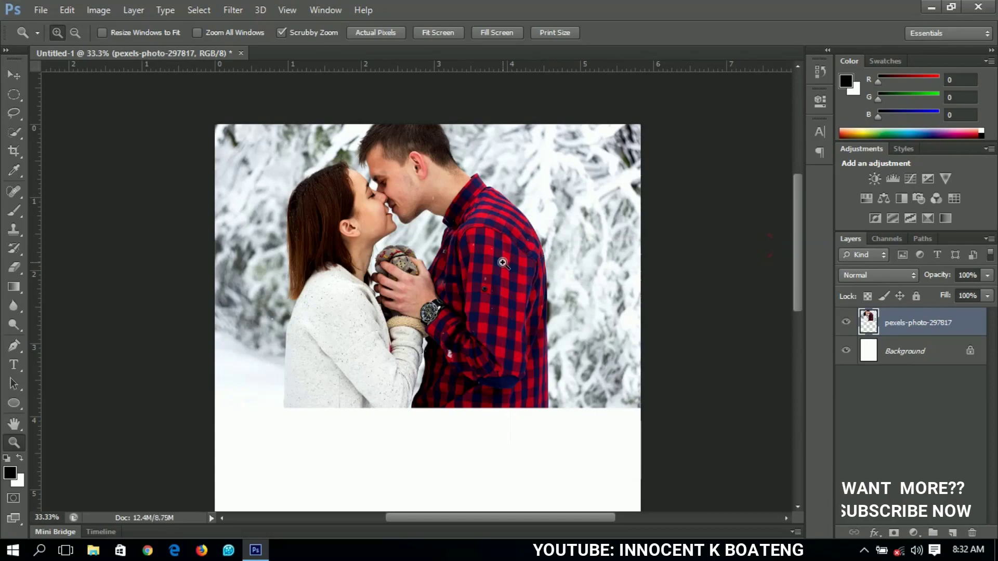
{"action": "key", "text": "ctrl+0"}
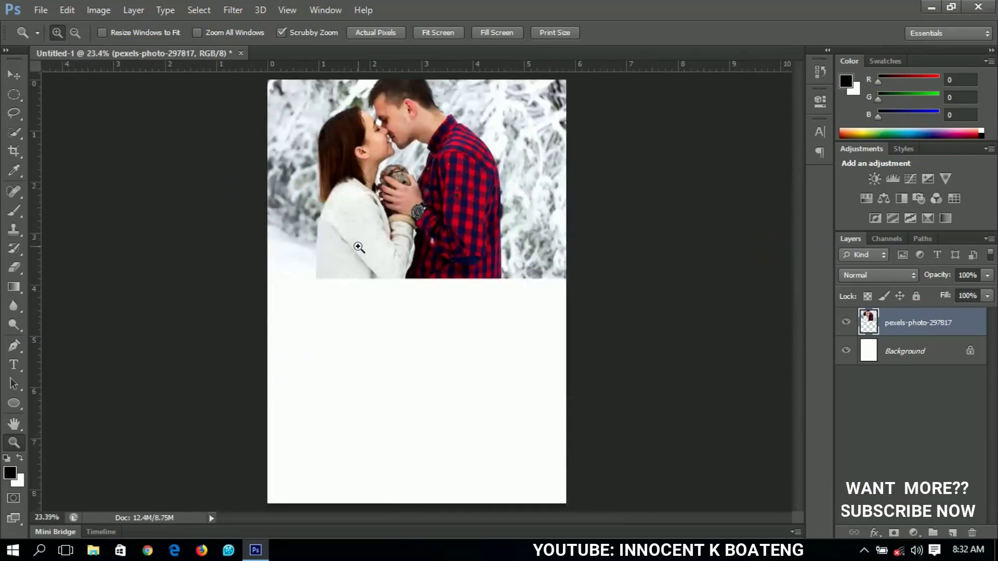
Draw a thin black rectangle bar across the page width and nudge it up against the photo.
{"action": "left_click", "coordinate": [10, 77]}
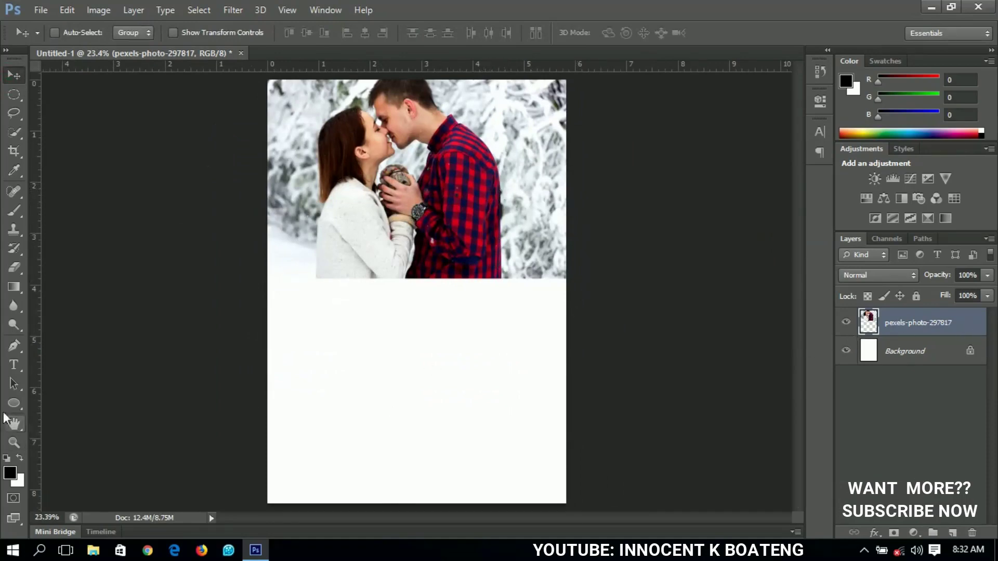
{"action": "left_click_drag", "start_coordinate": [7, 411], "coordinate": [82, 410]}
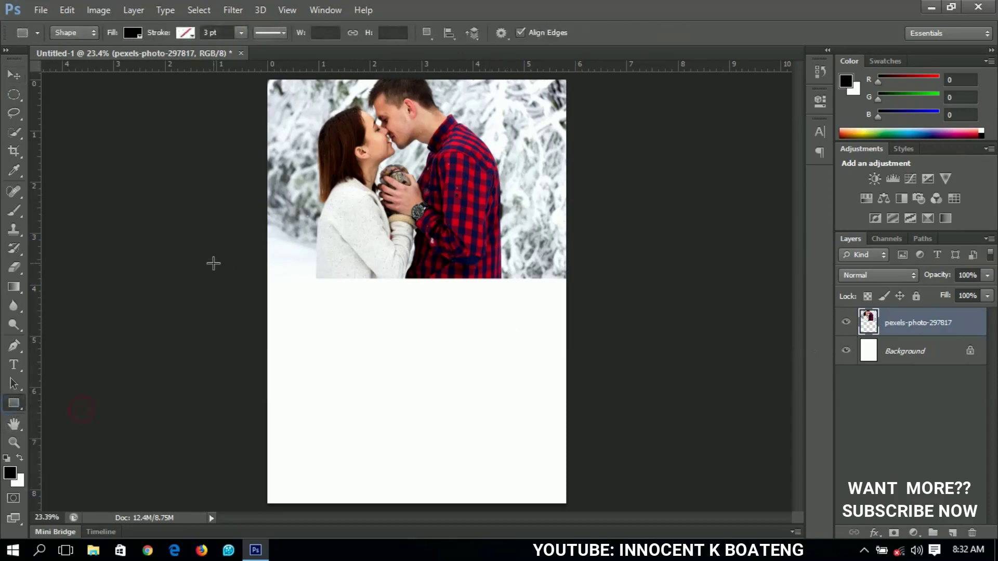
{"action": "left_click_drag", "start_coordinate": [252, 283], "coordinate": [577, 285]}
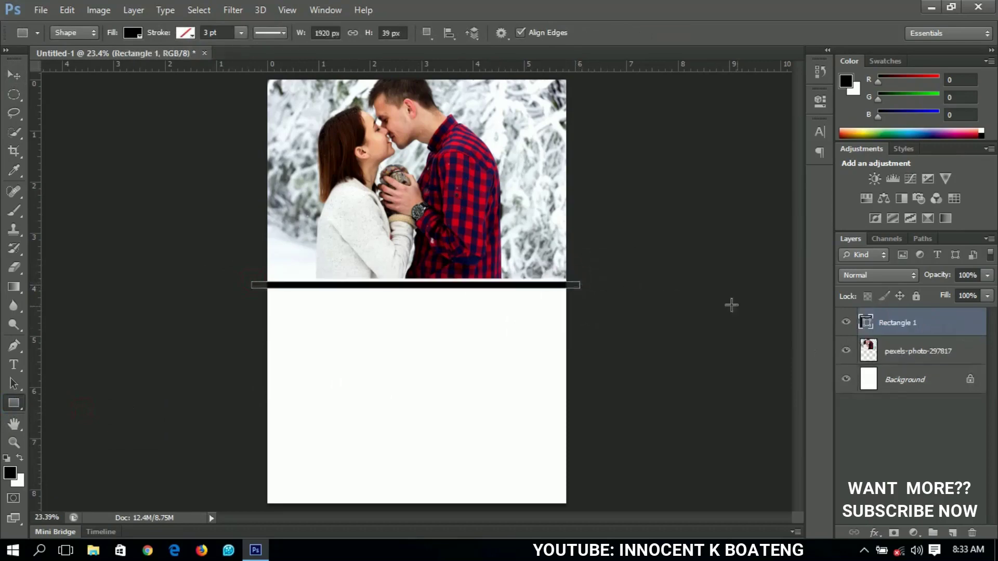
{"action": "left_click", "coordinate": [7, 75]}
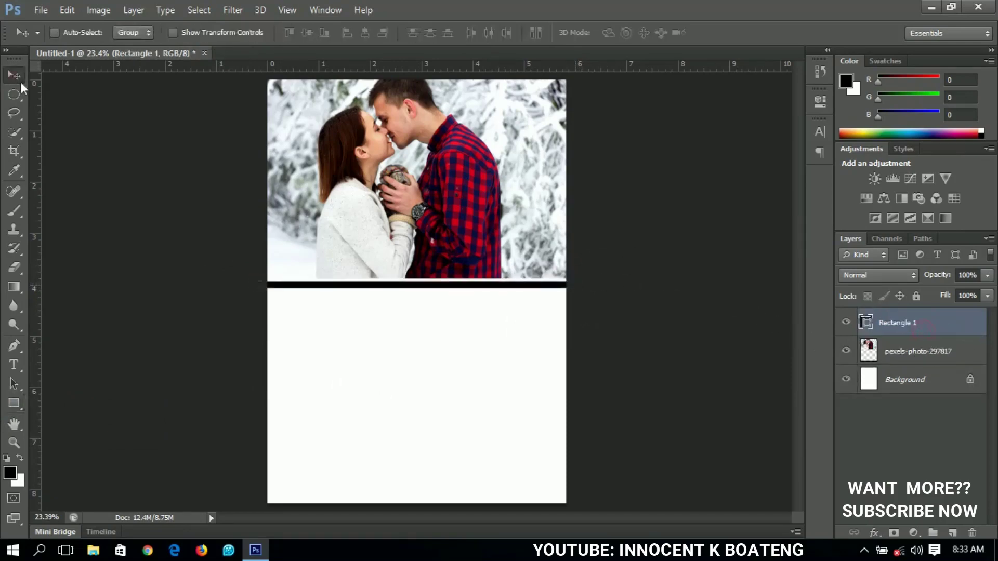
{"action": "key", "text": "shift+Up"}
{"action": "key", "text": "shift+Up"}
{"action": "key", "text": "shift+Up"}
{"action": "key", "text": "shift+Up"}
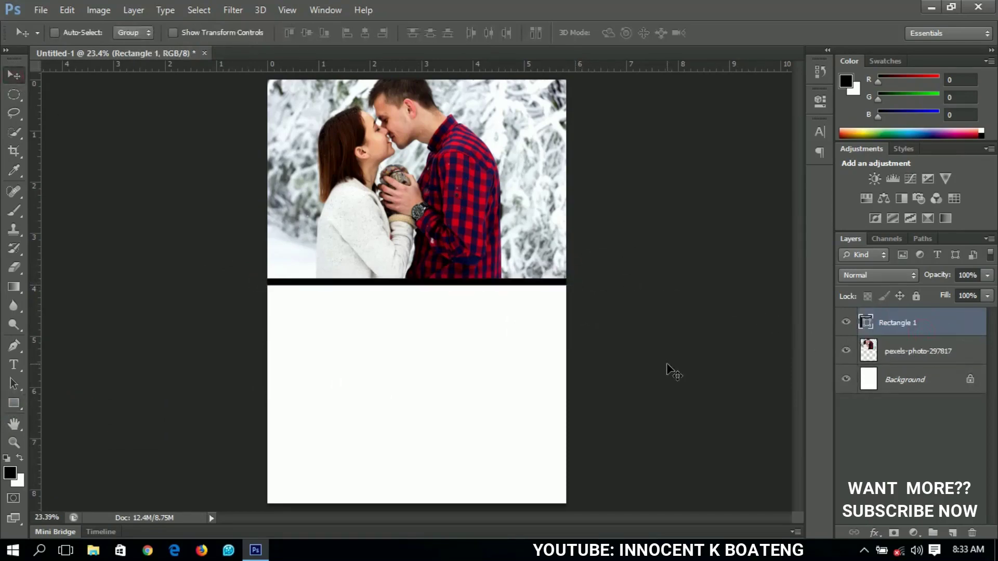
Recolour the Rectangle 1 bar to dark red #850313, based on red sampled from the shirt.
{"action": "double_click", "coordinate": [866, 323]}
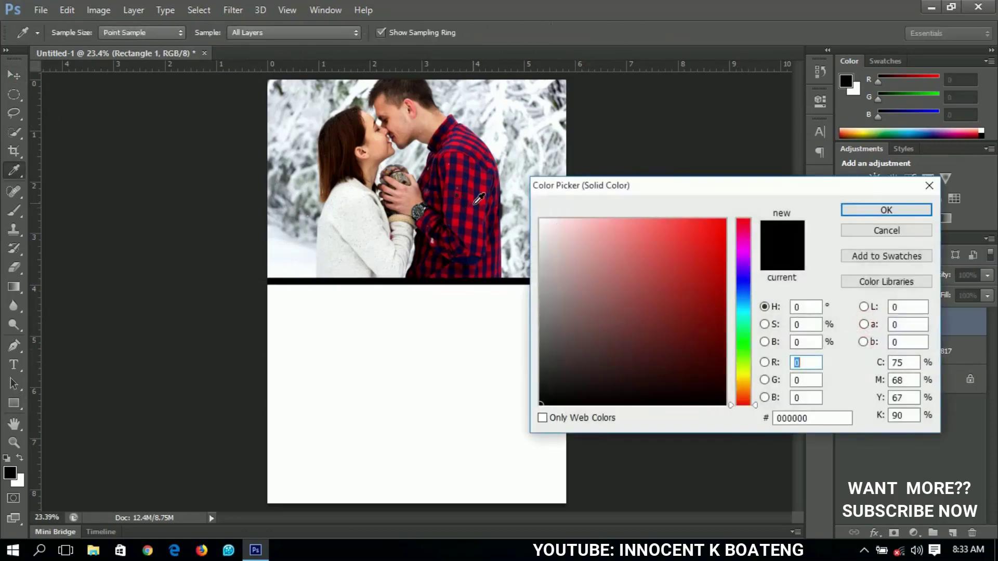
{"action": "left_click", "coordinate": [473, 204]}
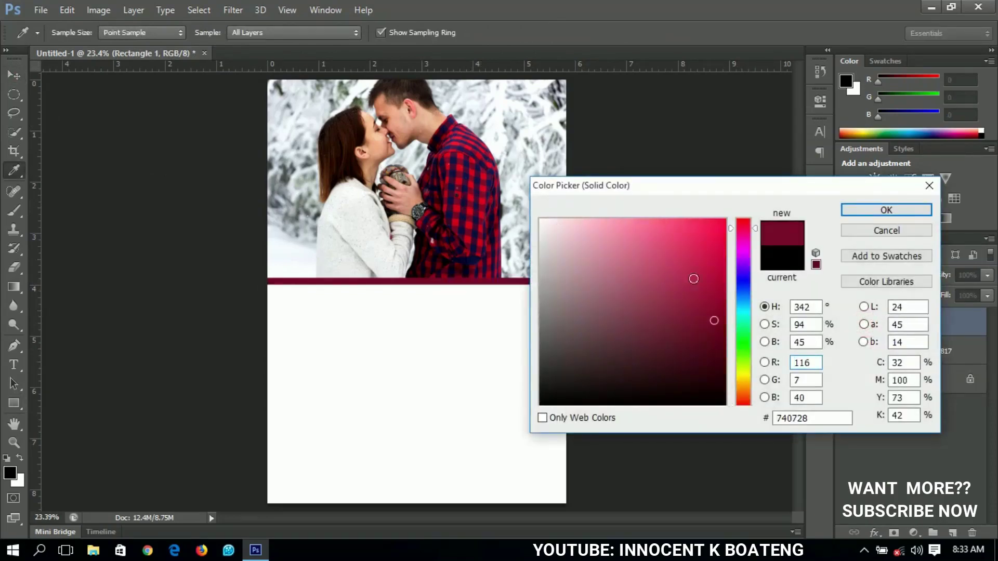
{"action": "left_click", "coordinate": [488, 186]}
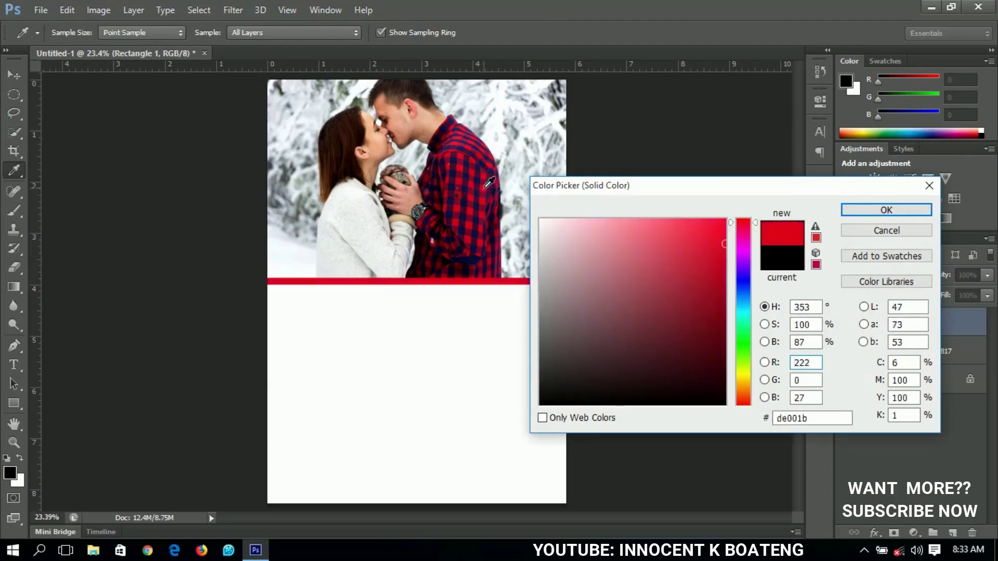
{"action": "left_click_drag", "start_coordinate": [720, 276], "coordinate": [721, 308]}
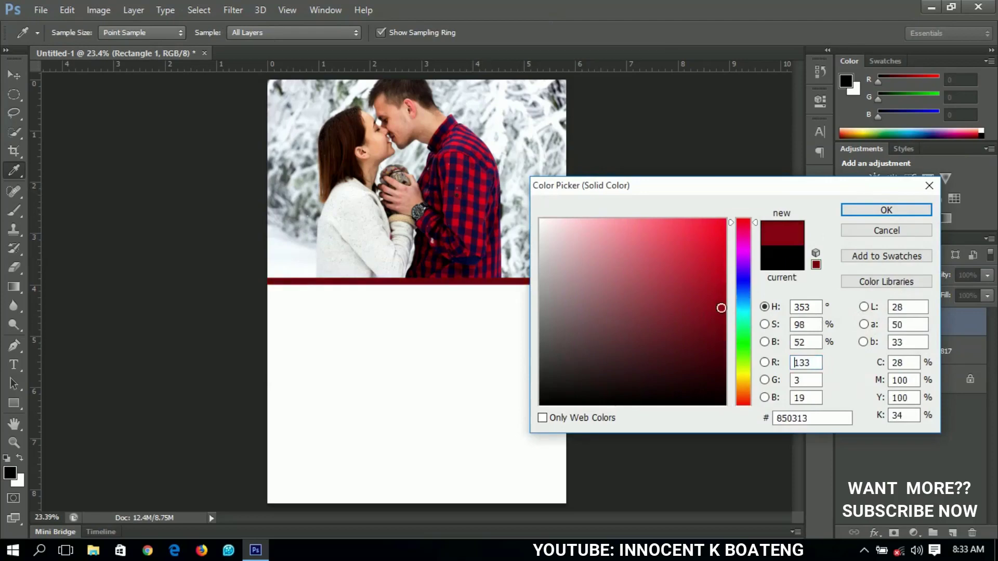
{"action": "left_click", "coordinate": [861, 215]}
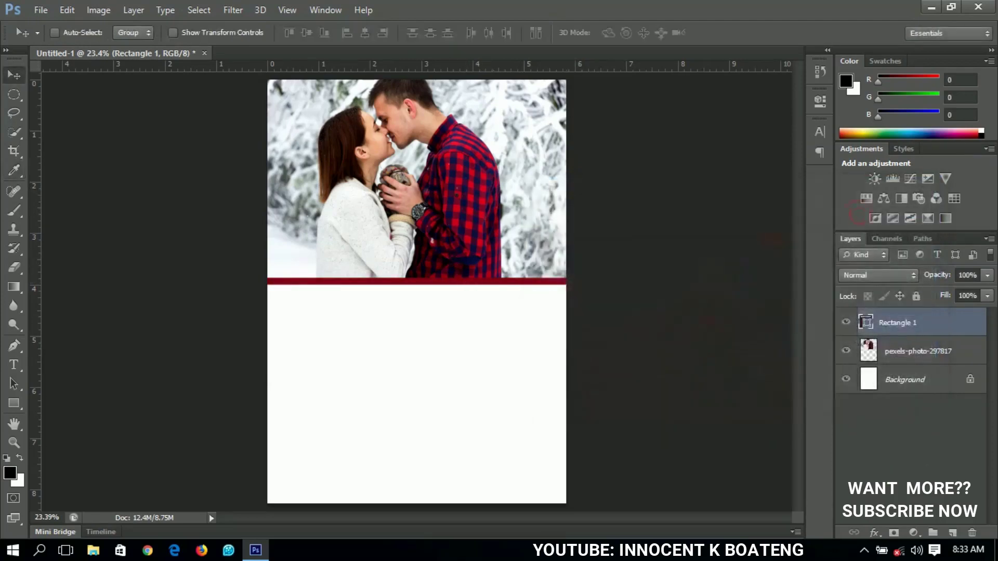
With the photo layer selected, start drawing a rectangle over the lower page.
{"action": "left_click", "coordinate": [927, 352]}
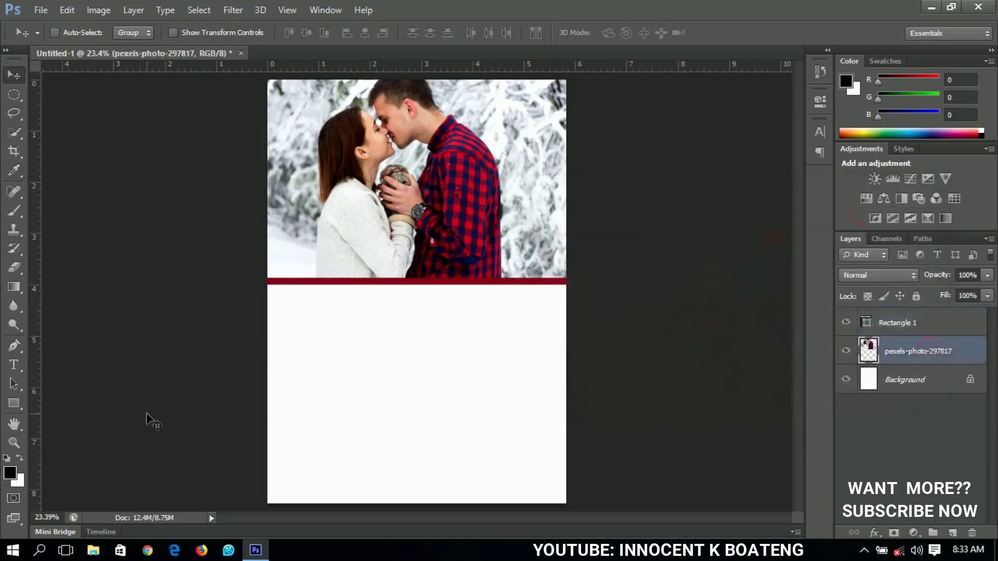
{"action": "left_click", "coordinate": [14, 403]}
{"action": "left_click_drag", "start_coordinate": [260, 284], "coordinate": [582, 511]}
Finish Rectangle 2 over the white lower area and fill it with navy #0c0e28 sampled from the shirt.
{"action": "left_click_drag", "start_coordinate": [581, 553], "coordinate": [570, 557]}
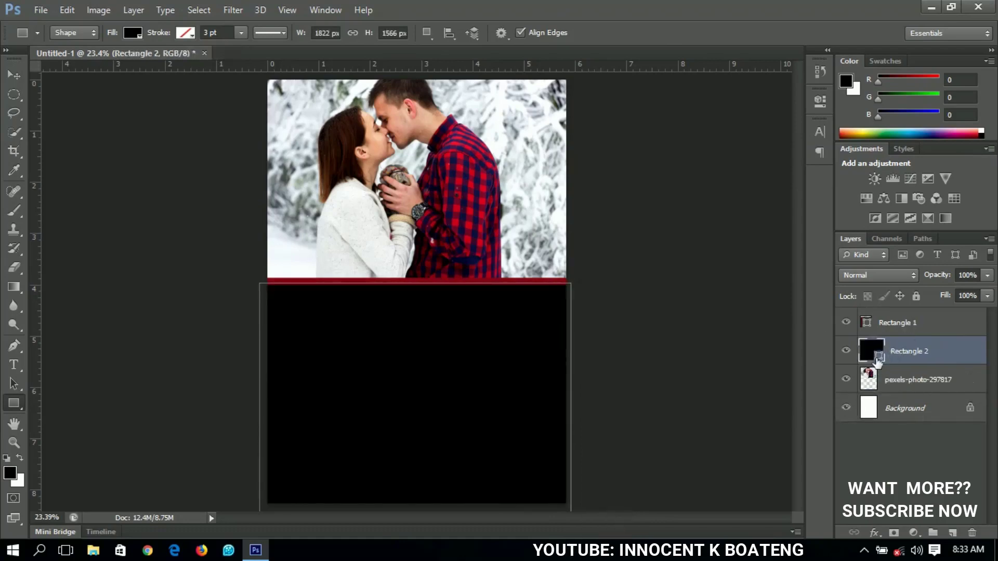
{"action": "double_click", "coordinate": [878, 361]}
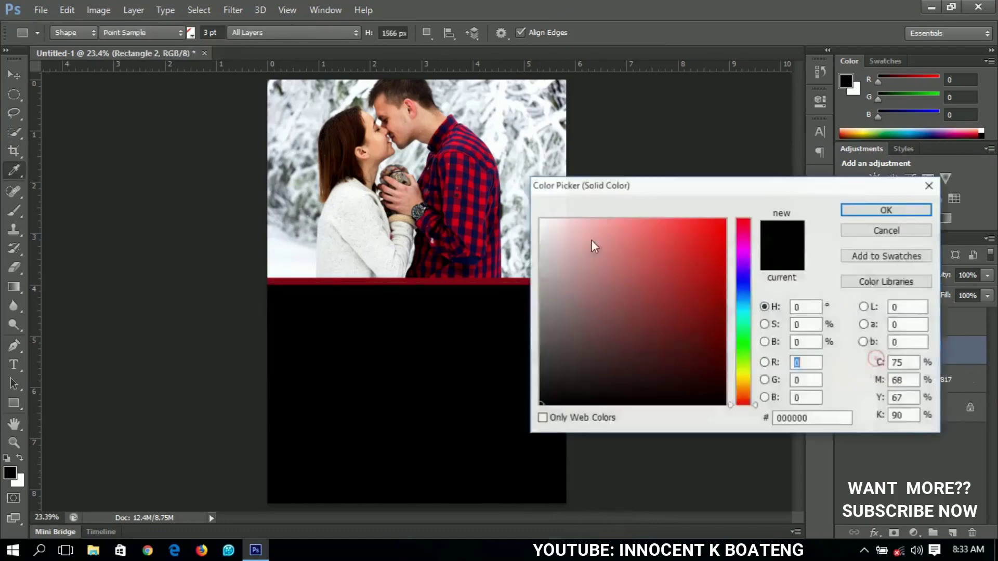
{"action": "left_click", "coordinate": [482, 176]}
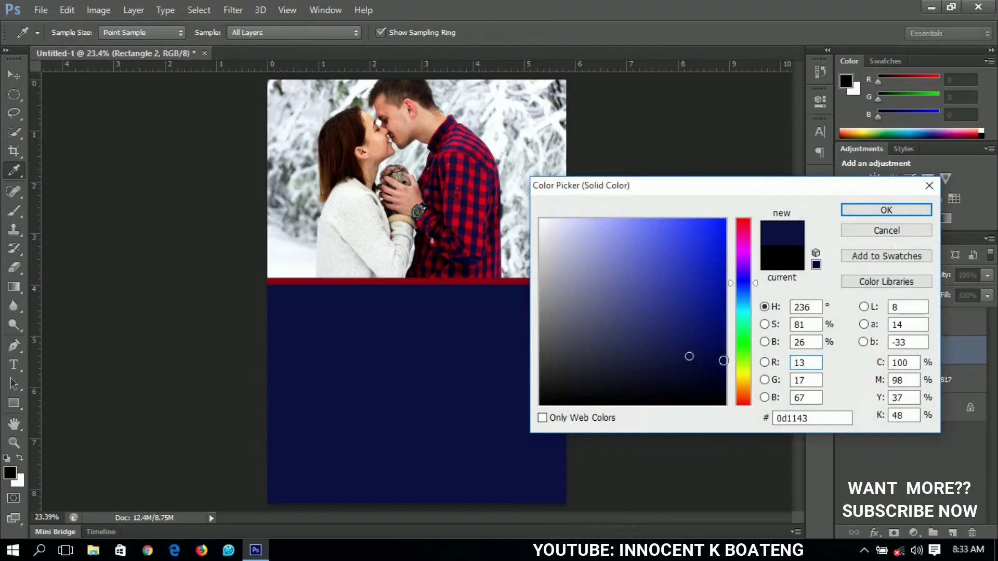
{"action": "mouse_move", "coordinate": [722, 364]}
{"action": "left_mouse_down"}
{"action": "mouse_move", "coordinate": [717, 375]}
{"action": "mouse_move", "coordinate": [671, 376]}
{"action": "left_mouse_up"}
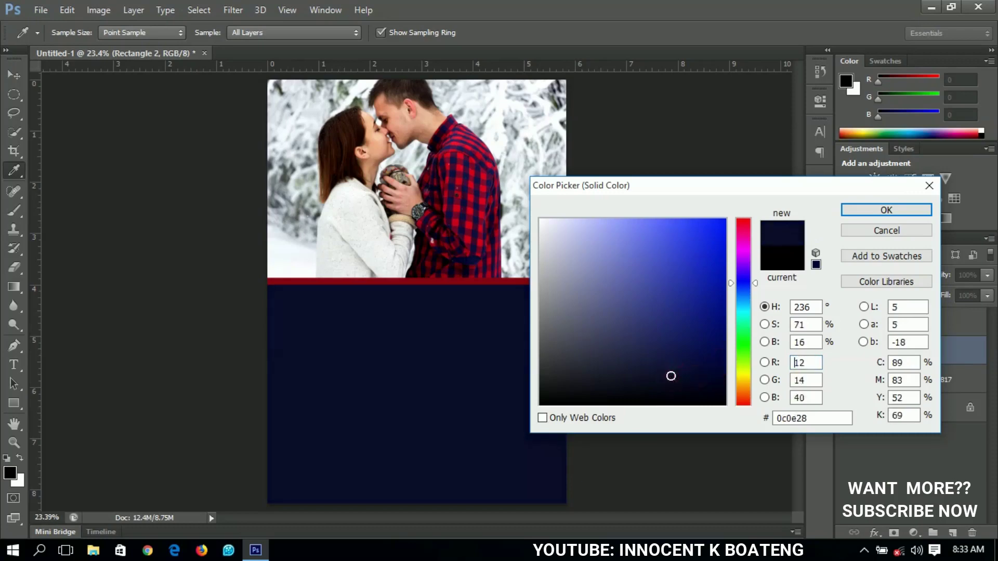
{"action": "left_click", "coordinate": [873, 213]}
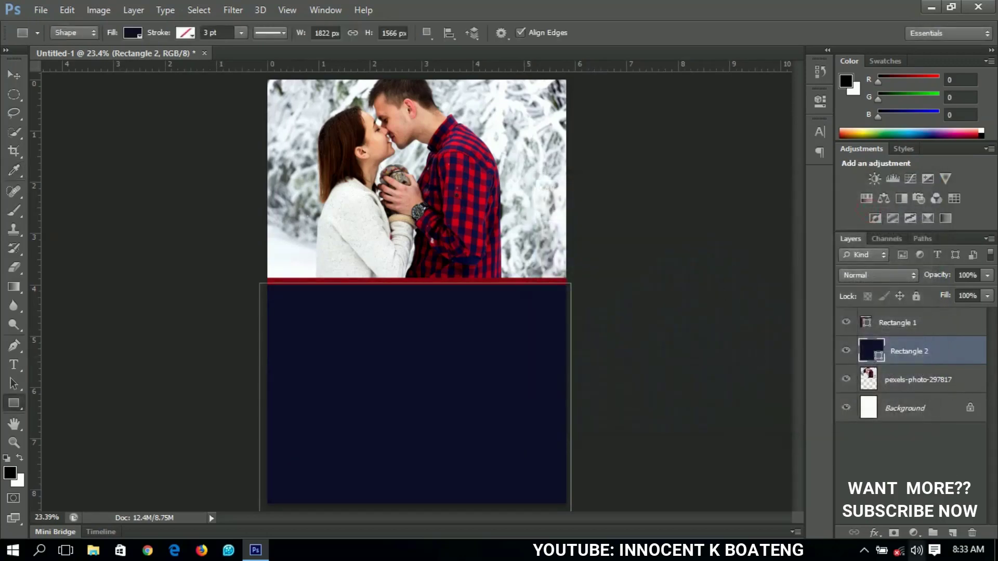
Add a new empty layer above the red bar's layer.
{"action": "left_click", "coordinate": [952, 534]}
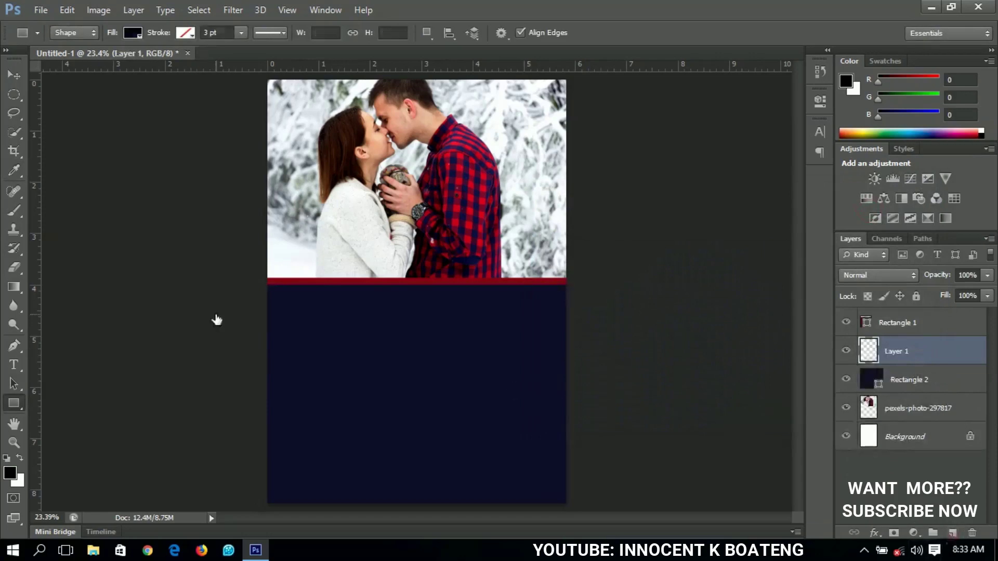
{"action": "left_click", "coordinate": [19, 368]}
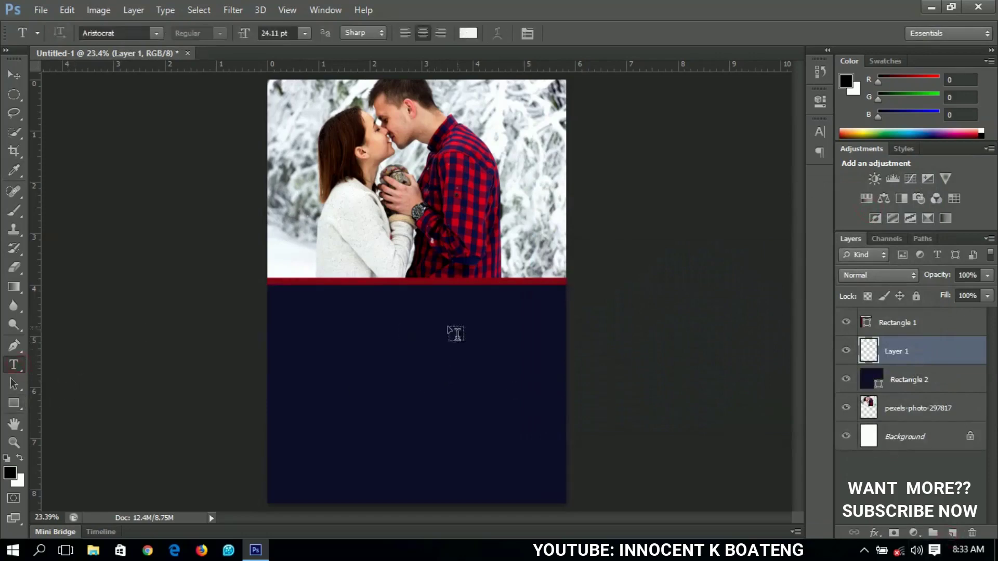
{"action": "left_click", "coordinate": [878, 326]}
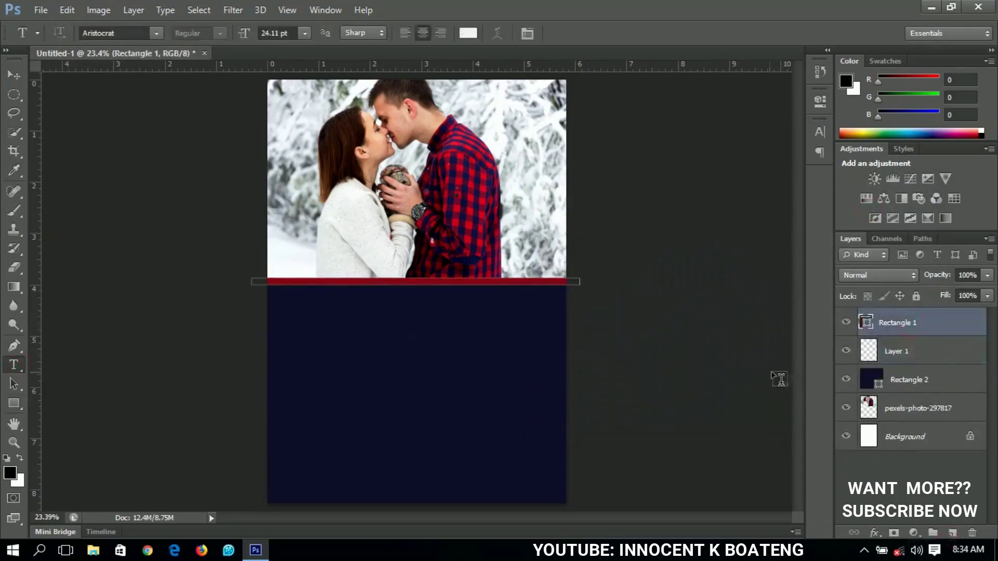
{"action": "key", "text": "ctrl+z"}
{"action": "left_click", "coordinate": [905, 353]}
{"action": "left_click", "coordinate": [907, 323]}
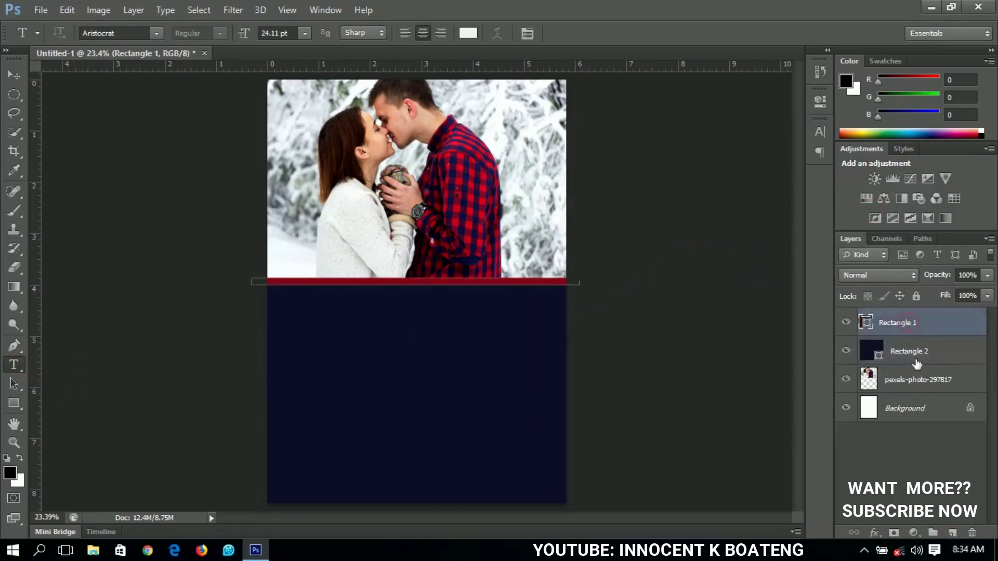
{"action": "left_click", "coordinate": [953, 533]}
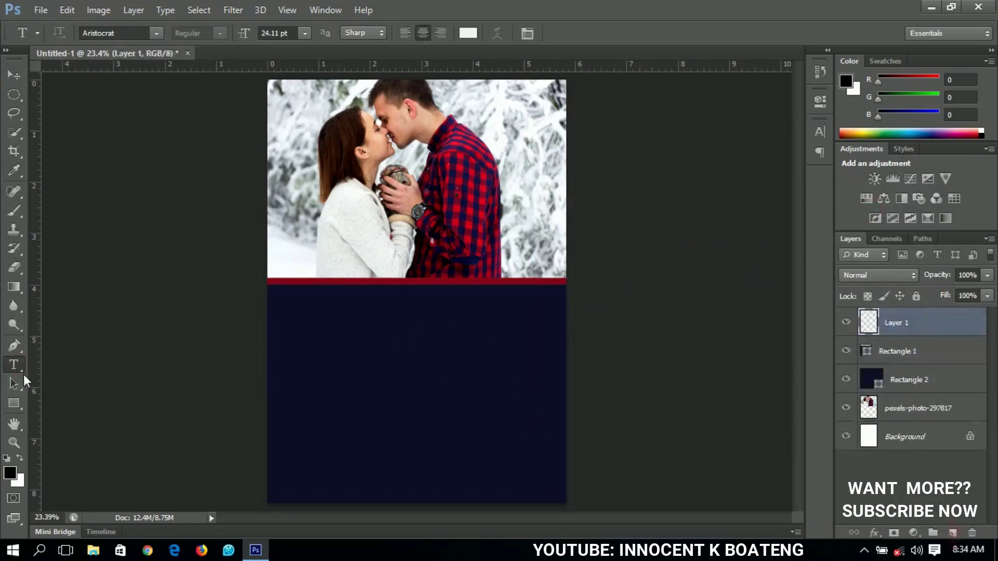
Type 'Our Wedding' on the navy area and set it in the 'Mess…' script font.
{"action": "left_click", "coordinate": [406, 322]}
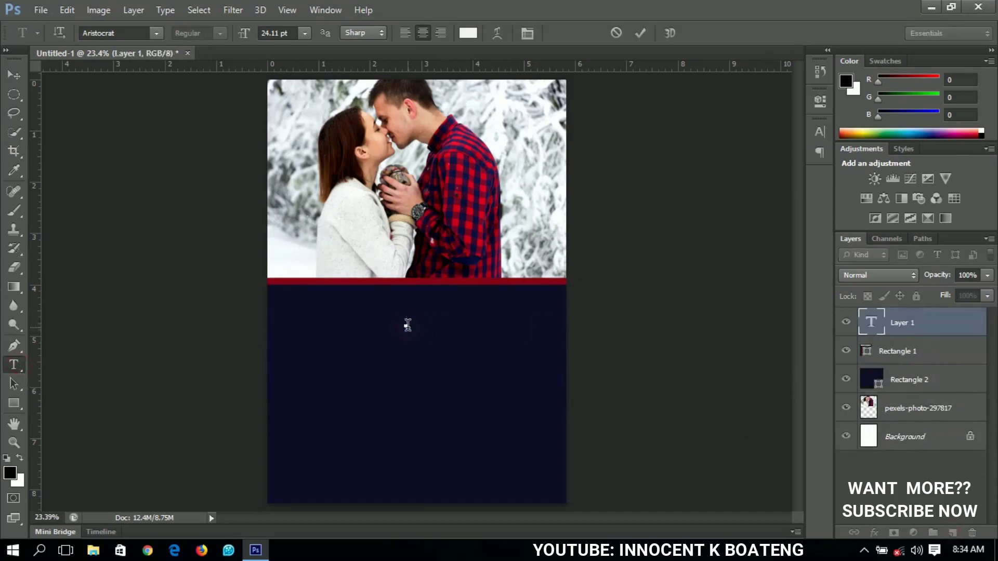
{"action": "type", "text": "Our Wedding"}
{"action": "key", "text": "ctrl+a"}
{"action": "left_click", "coordinate": [109, 33]}
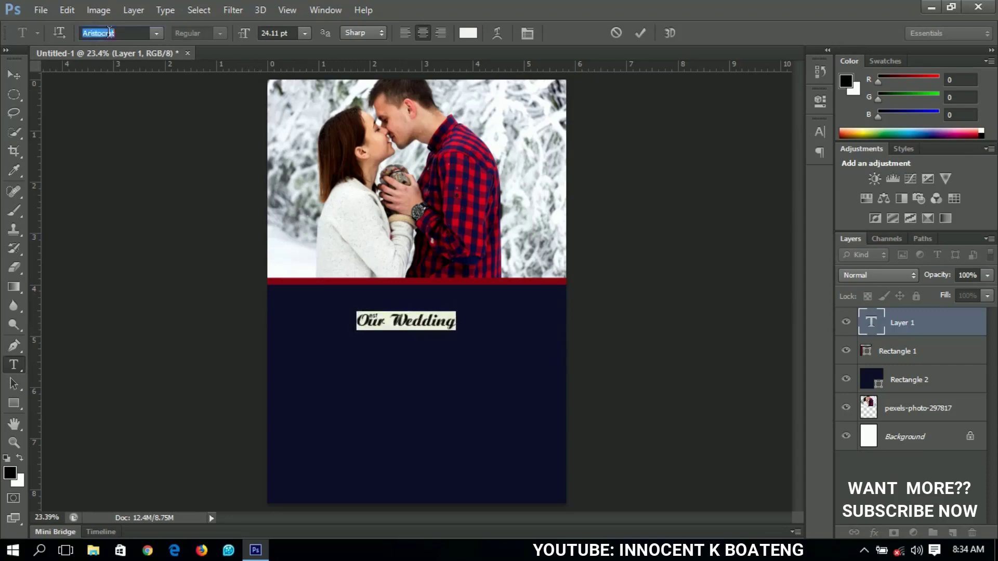
{"action": "type", "text": "Messenger Pige..."}
{"action": "key", "text": "Return"}
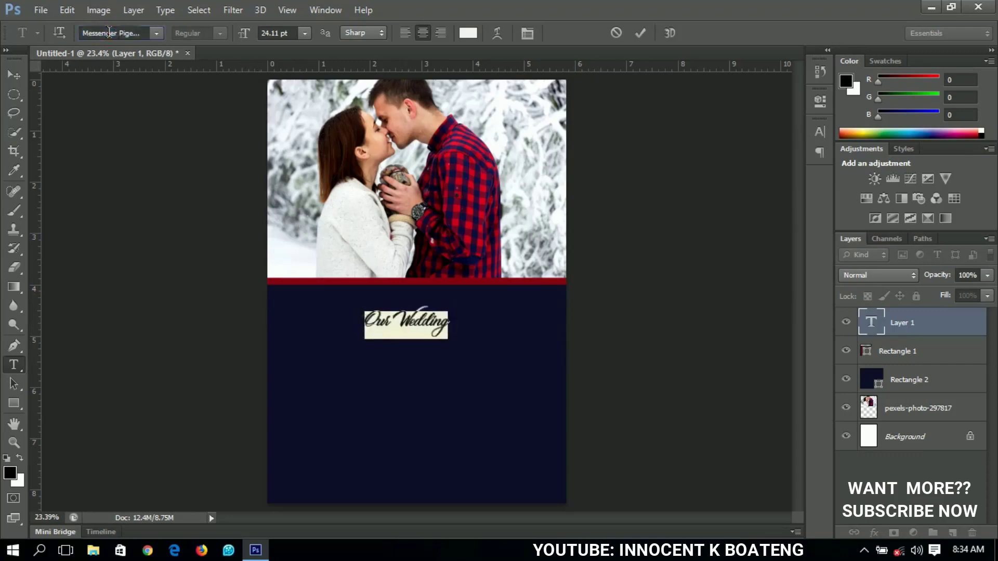
Move the Our Wedding text onto the photo's lower edge and enlarge it to about 174%.
{"action": "left_click", "coordinate": [13, 78]}
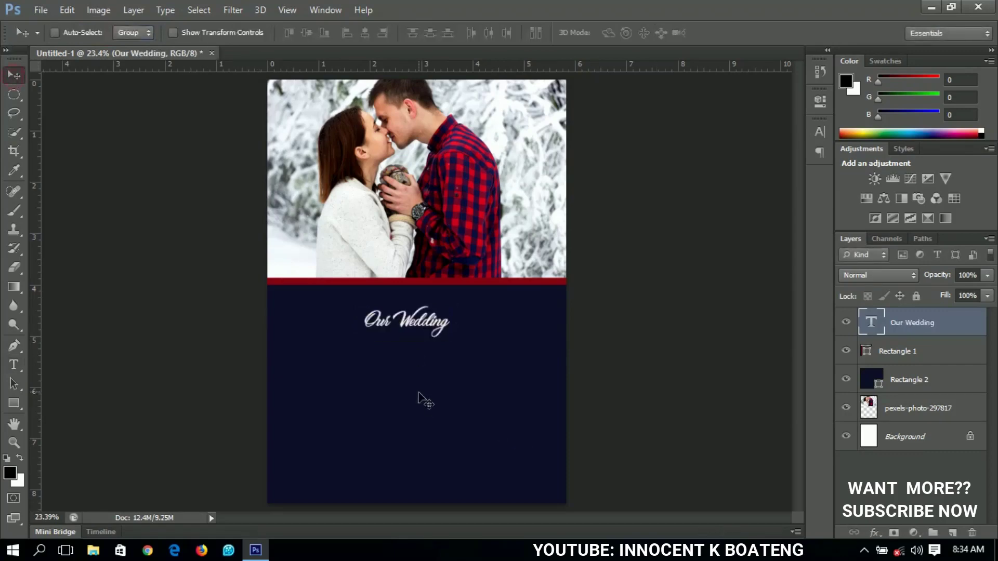
{"action": "left_click_drag", "start_coordinate": [419, 396], "coordinate": [423, 328]}
{"action": "key", "text": "ctrl+t"}
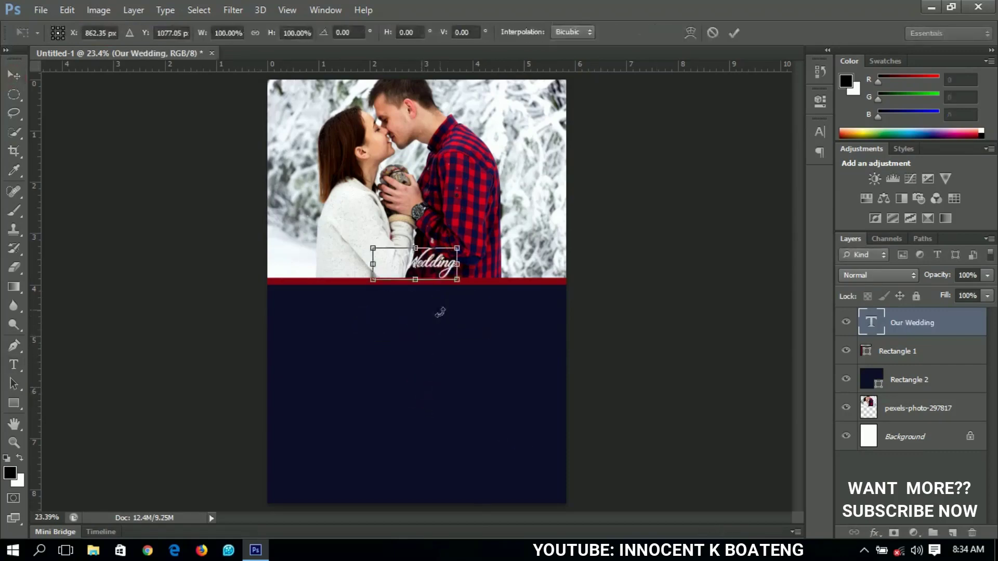
{"action": "left_click_drag", "start_coordinate": [457, 281], "coordinate": [492, 296]}
{"action": "key", "text": "Return"}
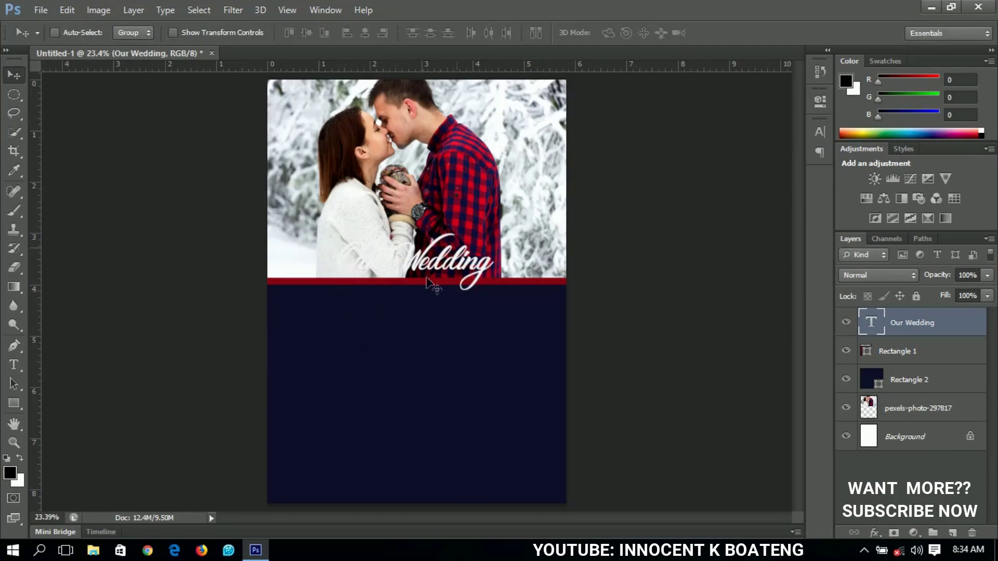
Give the Our Wedding title a 13 px stroke in navy #0c0e28 sampled from the background.
{"action": "right_click", "coordinate": [927, 331]}
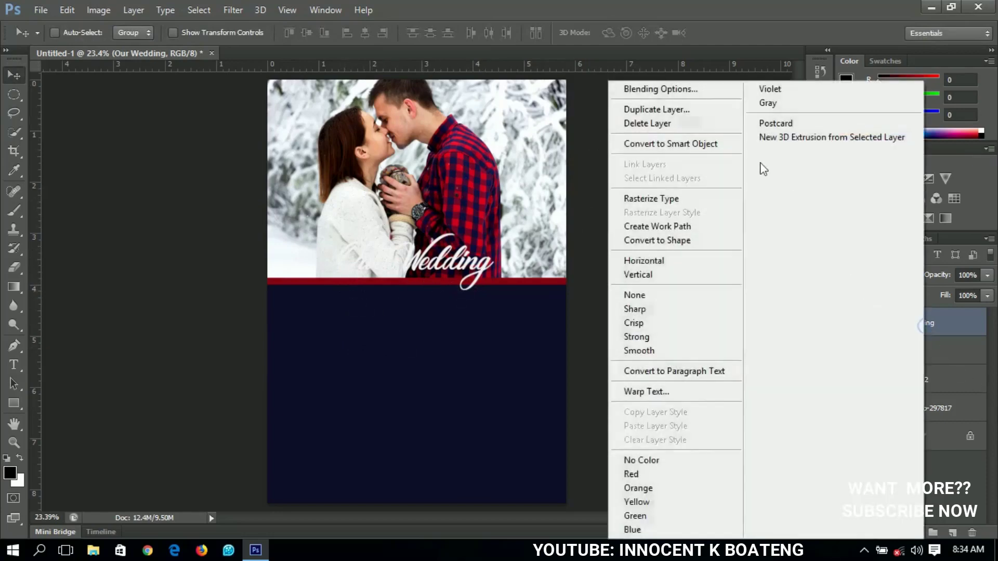
{"action": "left_click", "coordinate": [697, 93]}
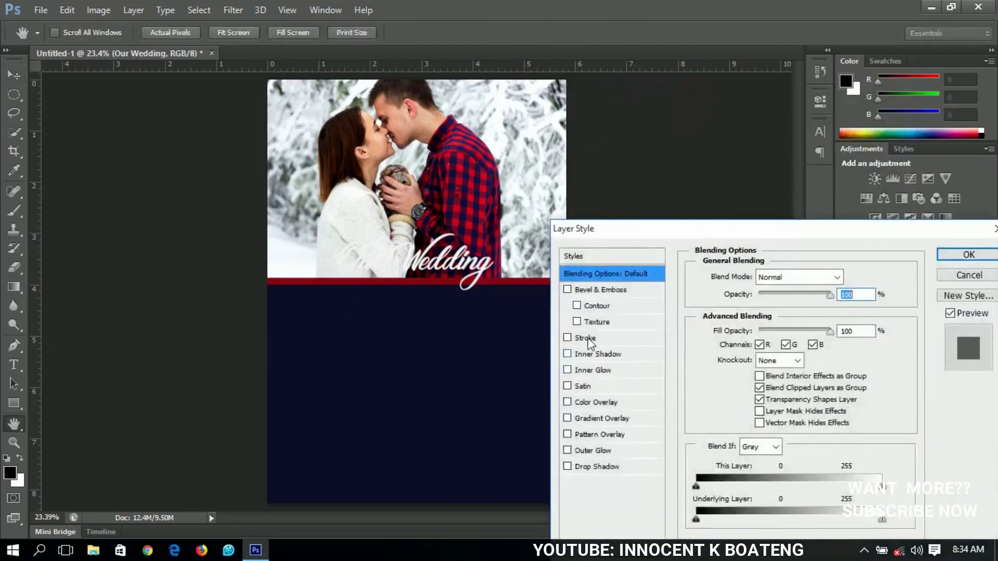
{"action": "left_click", "coordinate": [617, 339]}
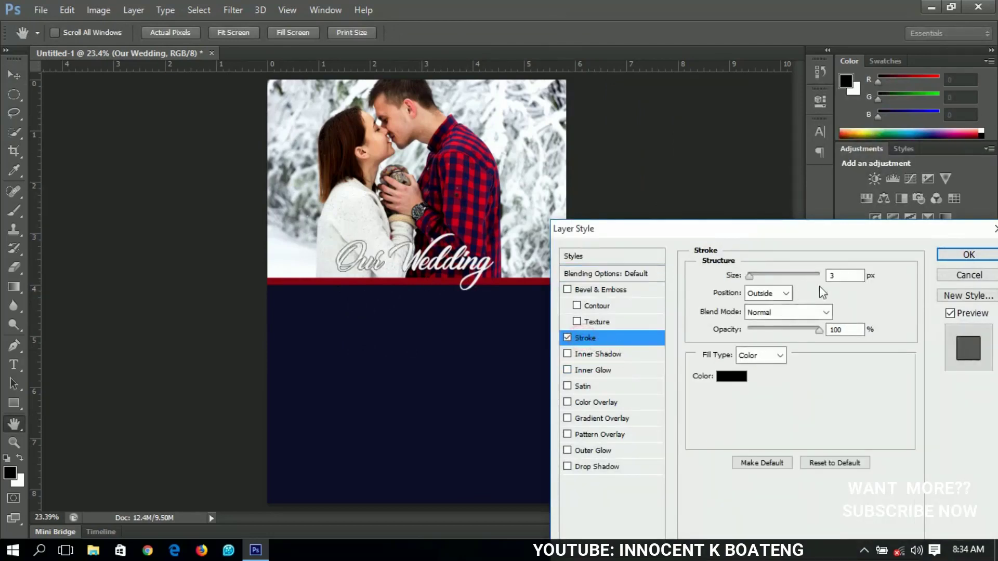
{"action": "left_click_drag", "start_coordinate": [750, 277], "coordinate": [754, 278]}
{"action": "left_click", "coordinate": [731, 376]}
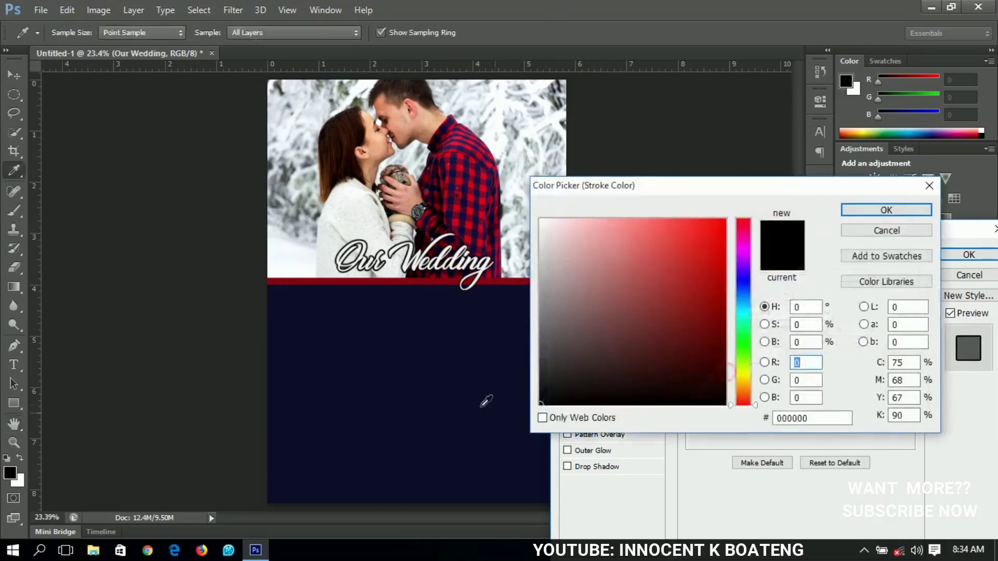
{"action": "left_click", "coordinate": [462, 368]}
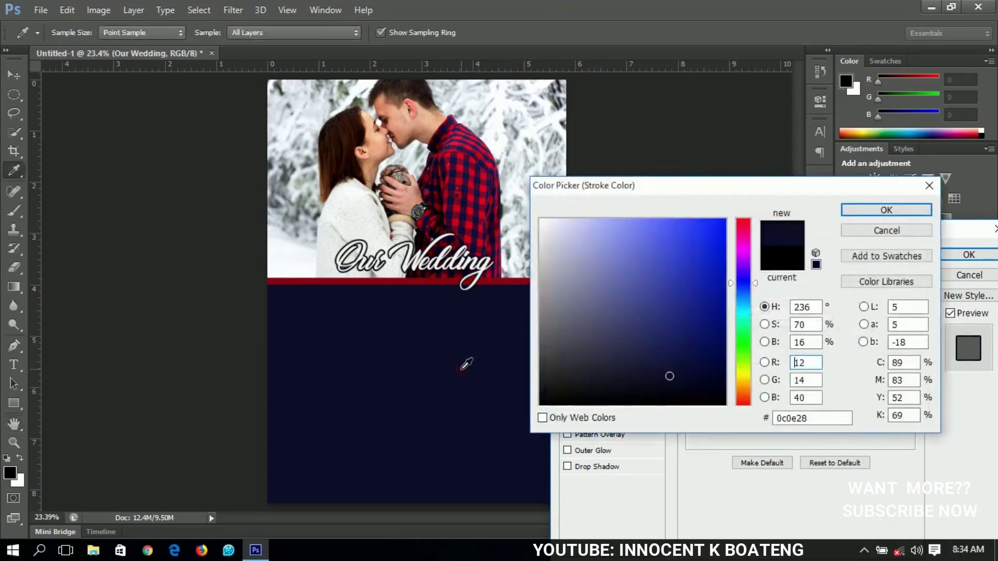
{"action": "left_click", "coordinate": [893, 210]}
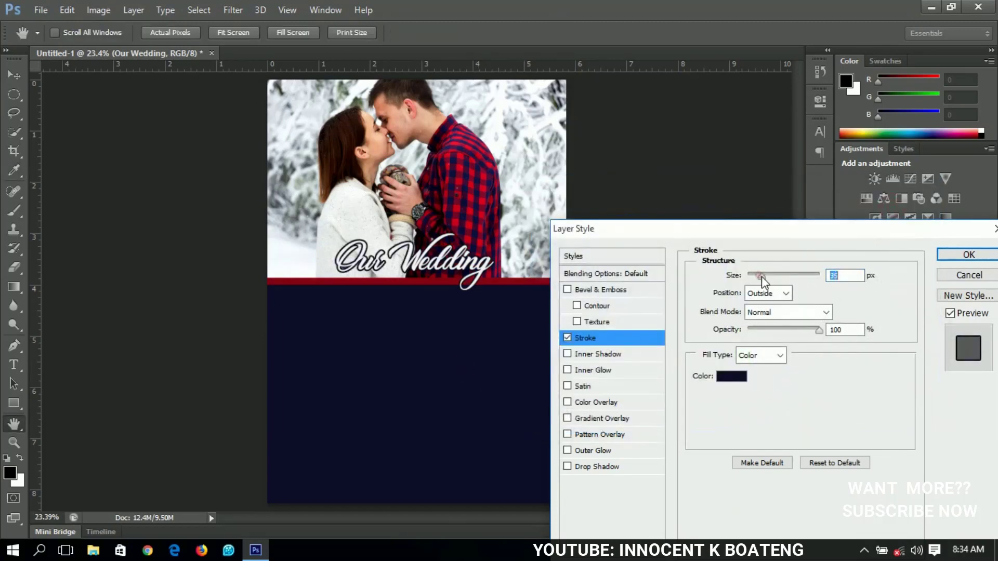
{"action": "left_click_drag", "start_coordinate": [762, 279], "coordinate": [756, 277]}
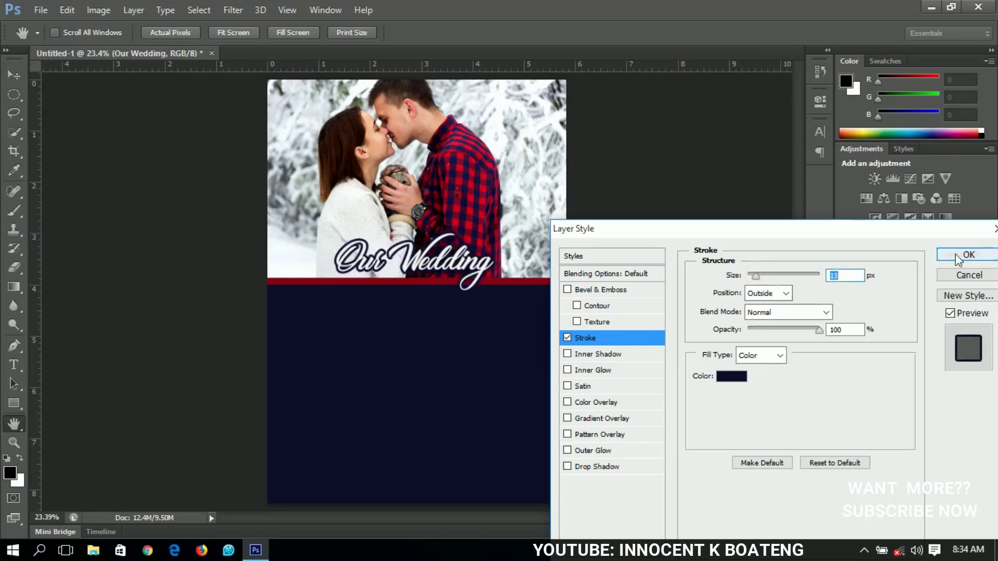
{"action": "left_click", "coordinate": [569, 467]}
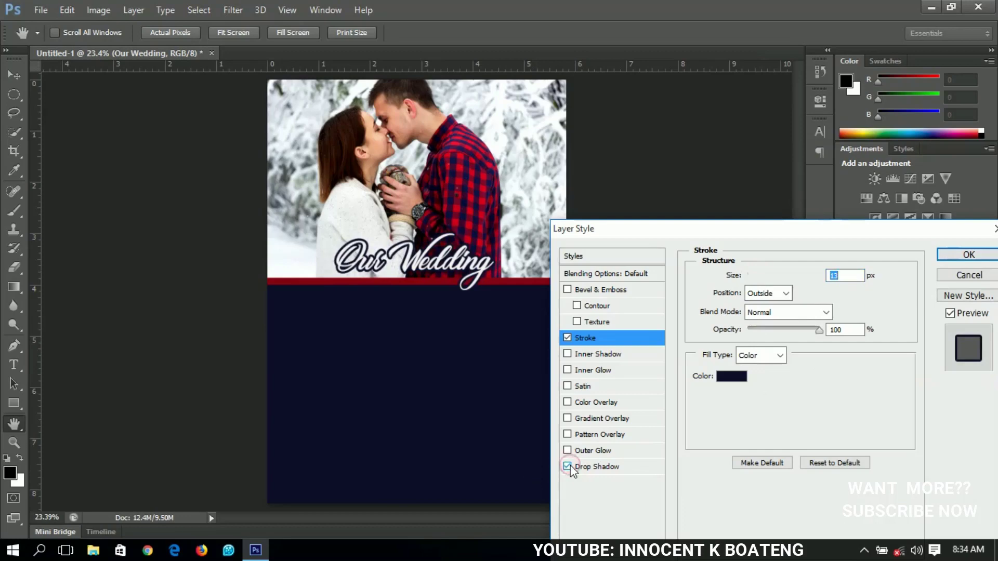
{"action": "left_click", "coordinate": [960, 254]}
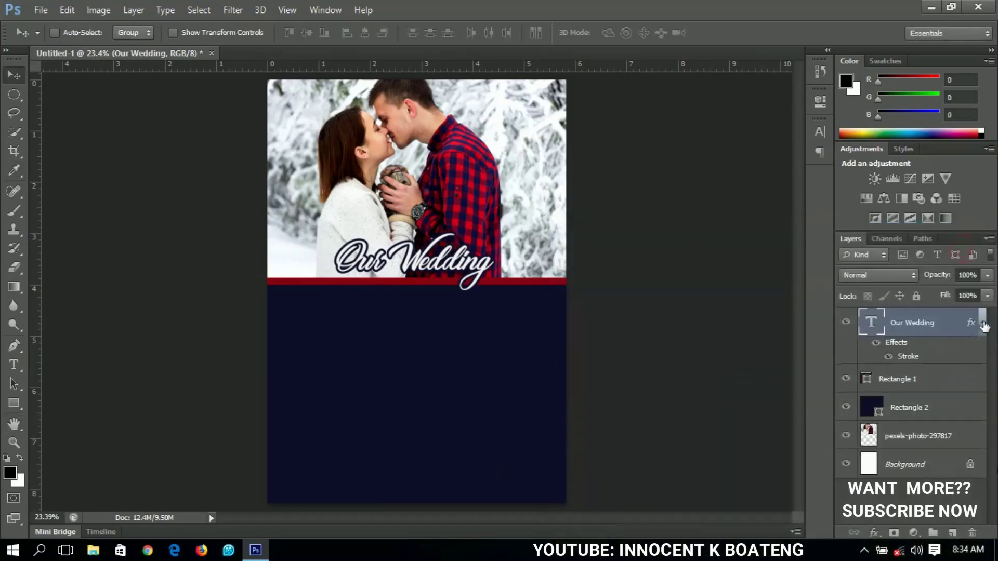
Collapse the title's effects list and zoom in on the navy panel below the title.
{"action": "left_click", "coordinate": [983, 325]}
{"action": "key", "text": "z"}
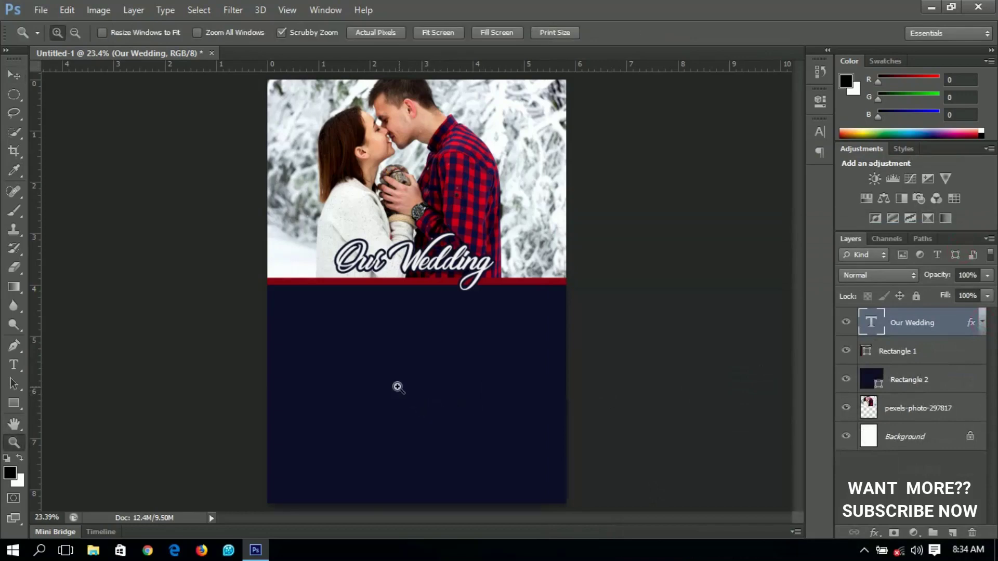
{"action": "left_click", "coordinate": [386, 384]}
{"action": "key", "text": "space"}
{"action": "left_click_drag", "start_coordinate": [408, 362], "coordinate": [439, 304]}
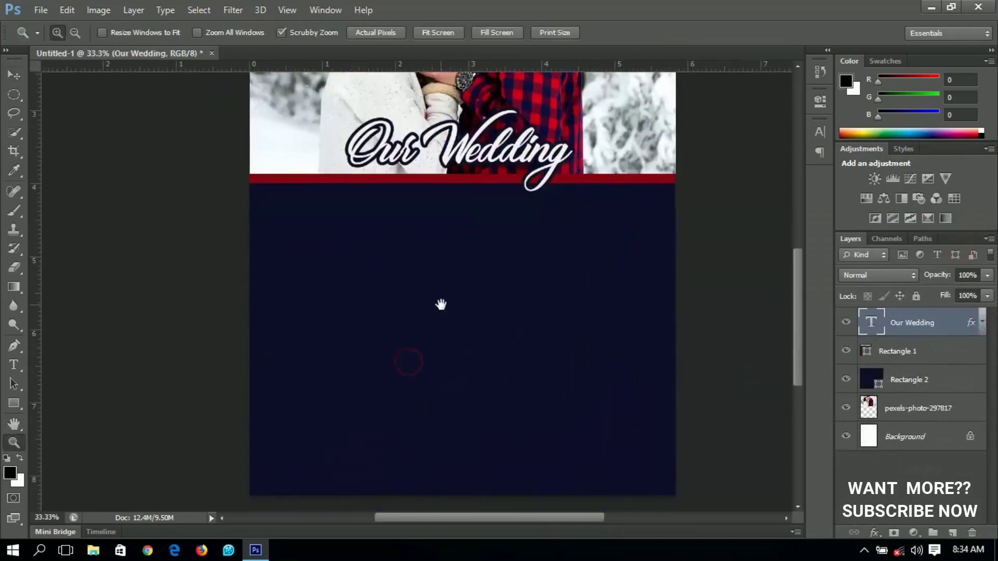
{"action": "left_click_drag", "start_coordinate": [453, 340], "coordinate": [462, 313]}
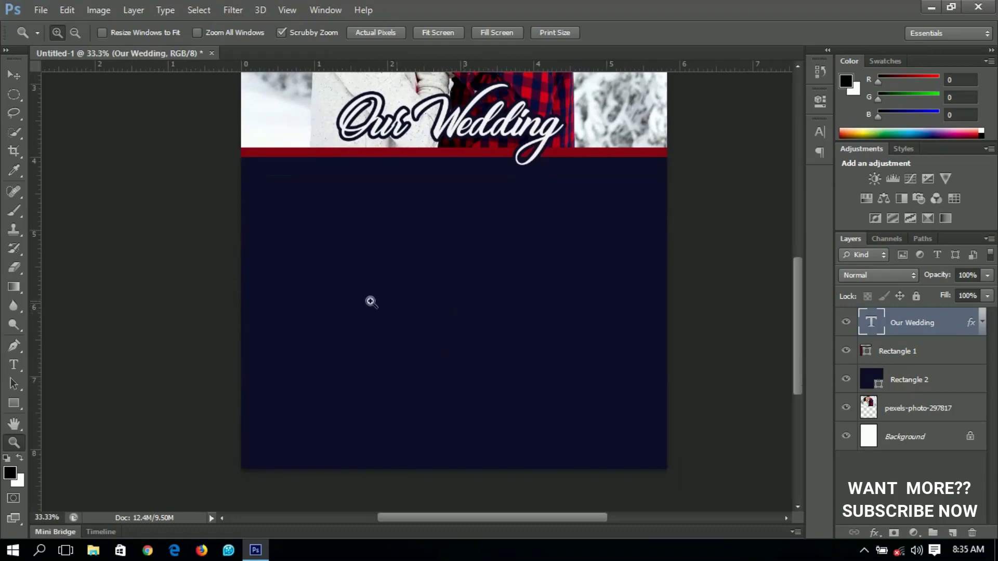
Type "Groom' Name" in Aristocrat on the navy panel and move it to the right.
{"action": "left_click", "coordinate": [15, 365]}
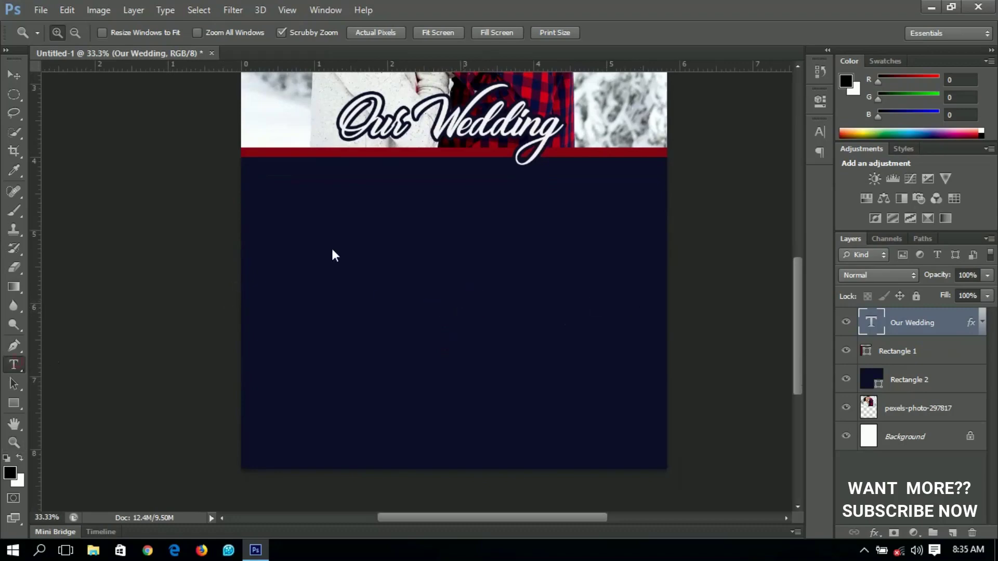
{"action": "left_click", "coordinate": [301, 220]}
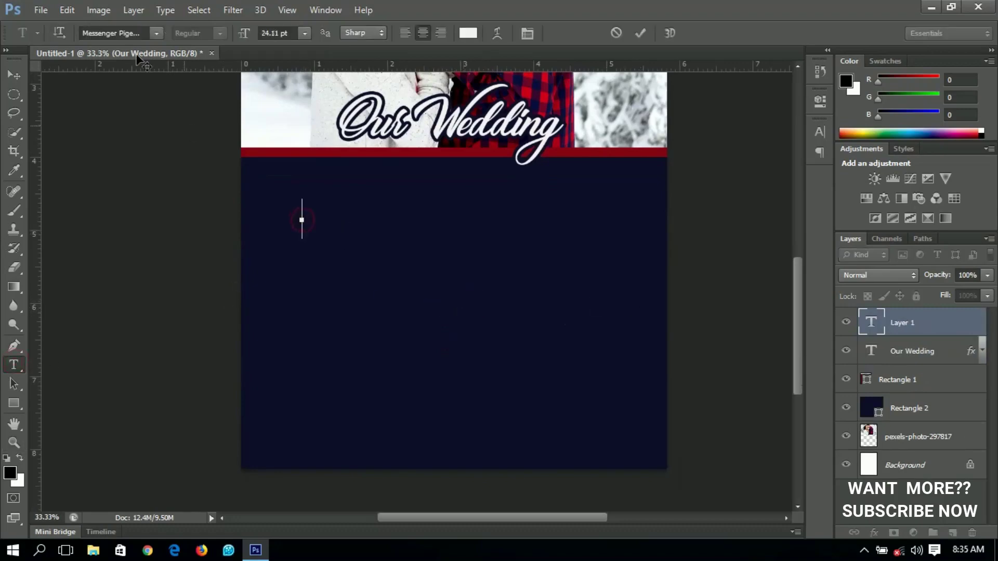
{"action": "left_click", "coordinate": [121, 29]}
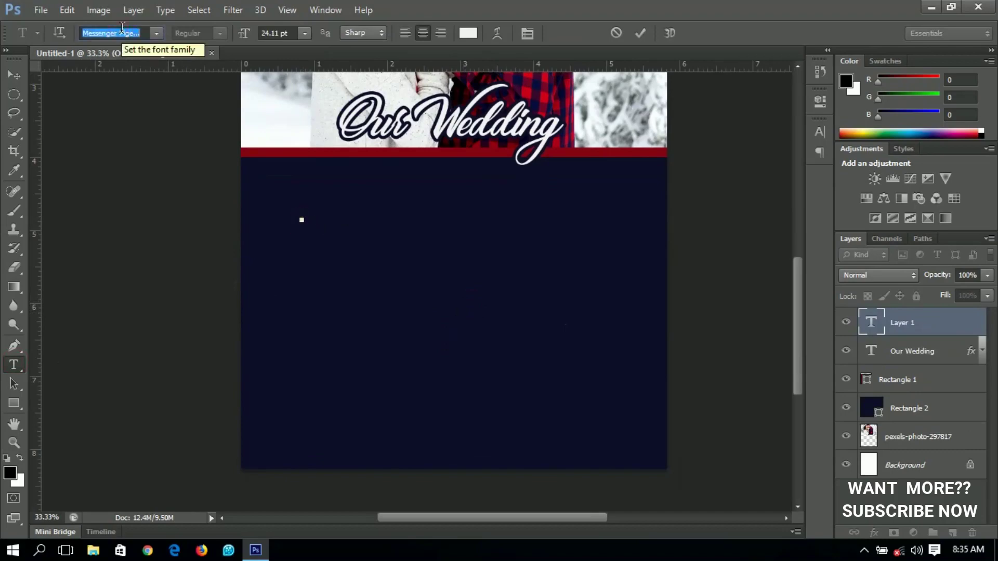
{"action": "type", "text": "Aristocrat"}
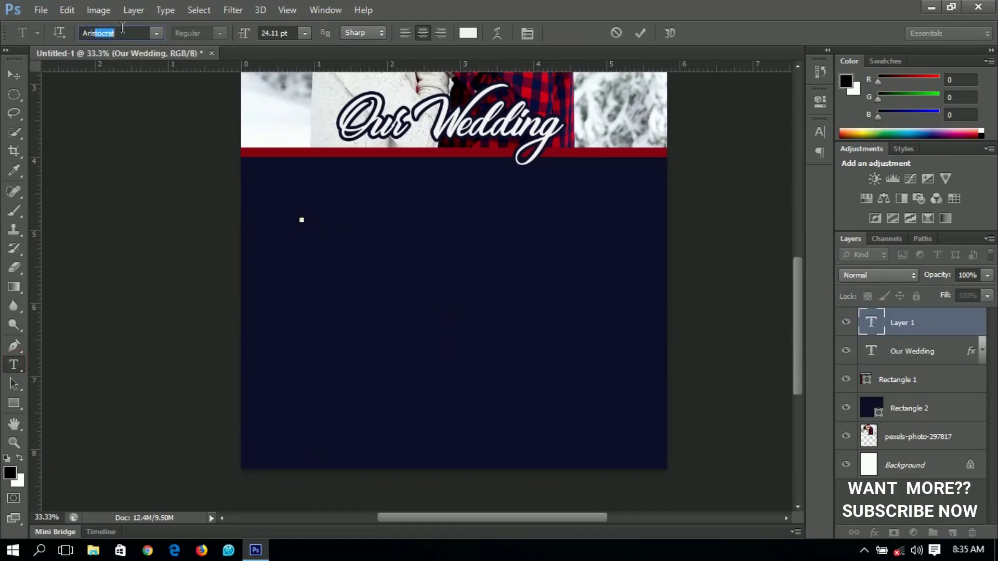
{"action": "key", "text": "Return"}
{"action": "type", "text": "Grooms"}
{"action": "key", "text": "BackSpace"}
{"action": "type", "text": "' "}
{"action": "type", "text": "Name"}
{"action": "left_click", "coordinate": [14, 76]}
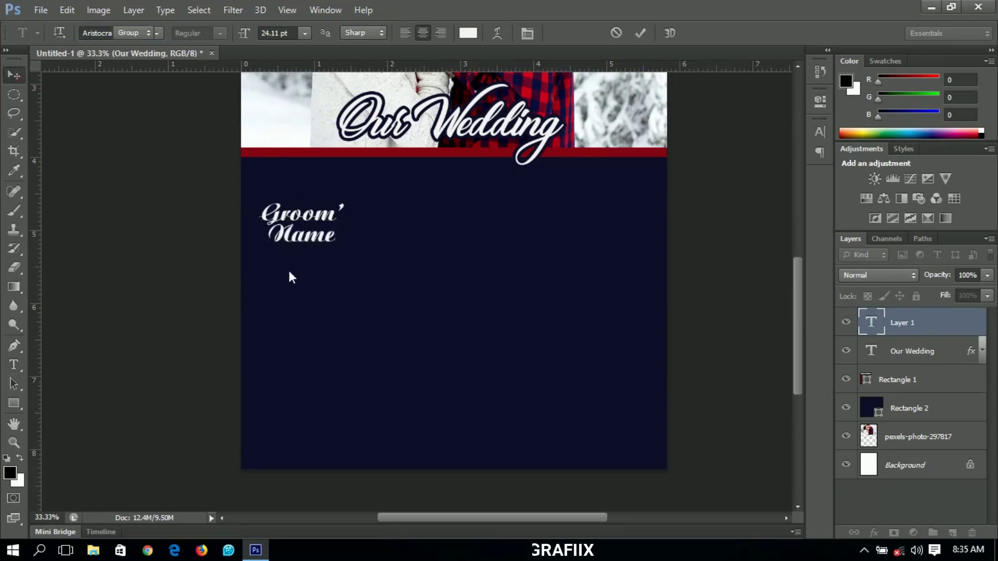
{"action": "left_click_drag", "start_coordinate": [296, 260], "coordinate": [566, 255]}
Enlarge the Groom's Name text and change the copied name's first word to 'Bride's'.
{"action": "key", "text": "ctrl+t"}
{"action": "key", "text": "Return"}
{"action": "key", "text": "t"}
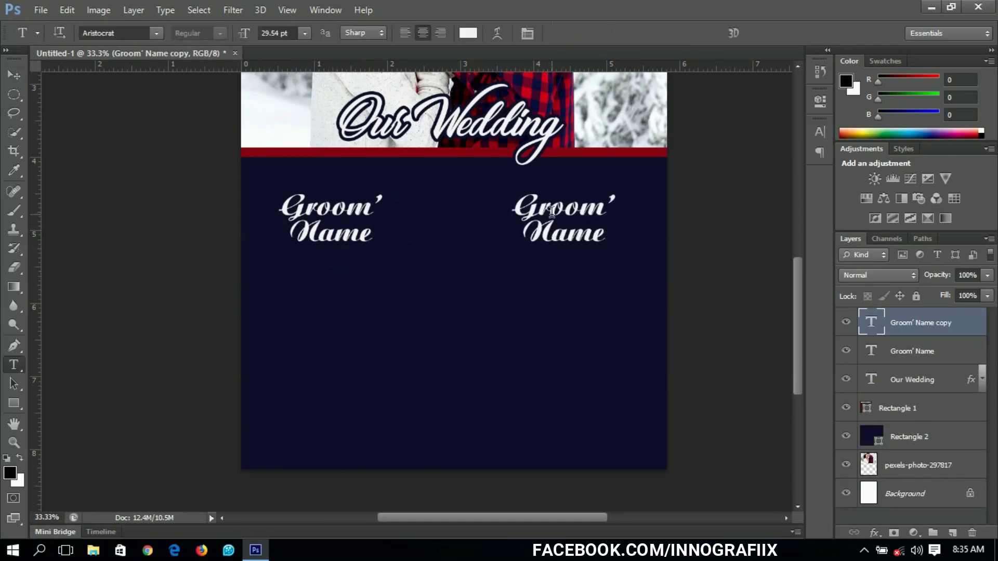
{"action": "left_click_drag", "start_coordinate": [513, 207], "coordinate": [614, 210]}
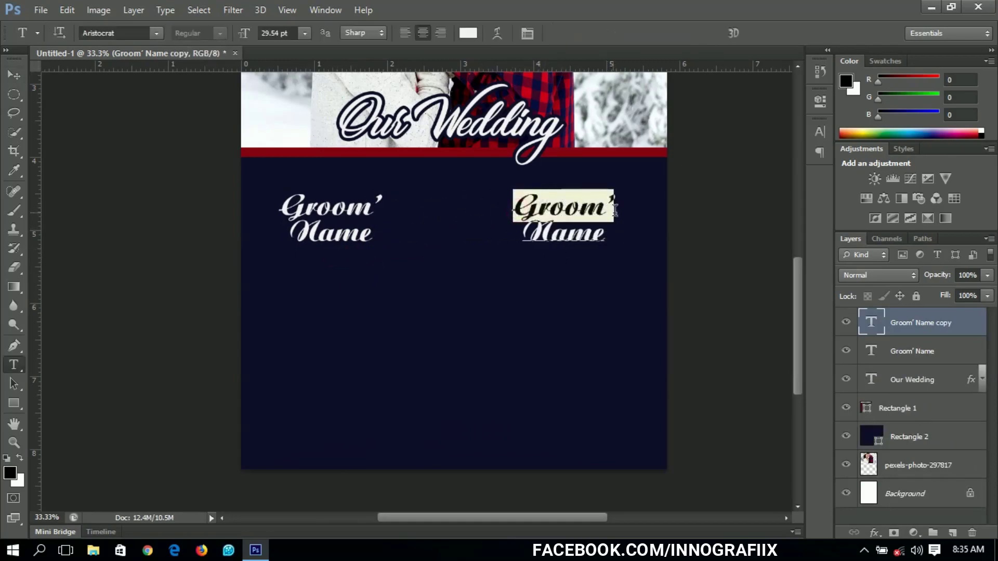
{"action": "left_click", "coordinate": [616, 210]}
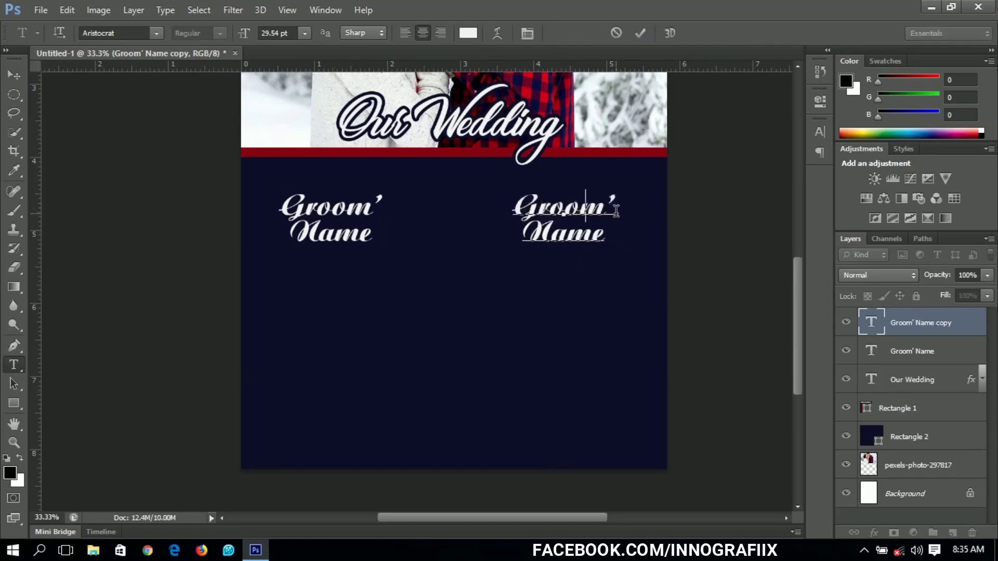
{"action": "key", "text": "BackSpace"}
{"action": "key", "text": "BackSpace"}
{"action": "key", "text": "BackSpace"}
{"action": "key", "text": "BackSpace"}
{"action": "key", "text": "BackSpace"}
{"action": "key", "text": "BackSpace"}
{"action": "type", "text": "Bride's"}
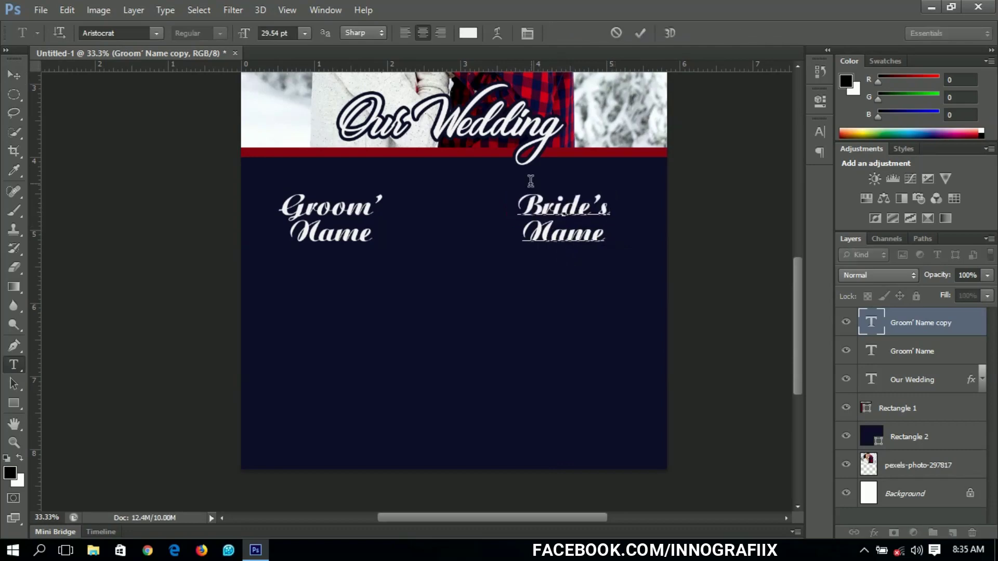
{"action": "left_click", "coordinate": [14, 76]}
Correct the groom text to read 'Groom's Name' and nudge it slightly right.
{"action": "key", "text": "t"}
{"action": "left_click", "coordinate": [394, 214]}
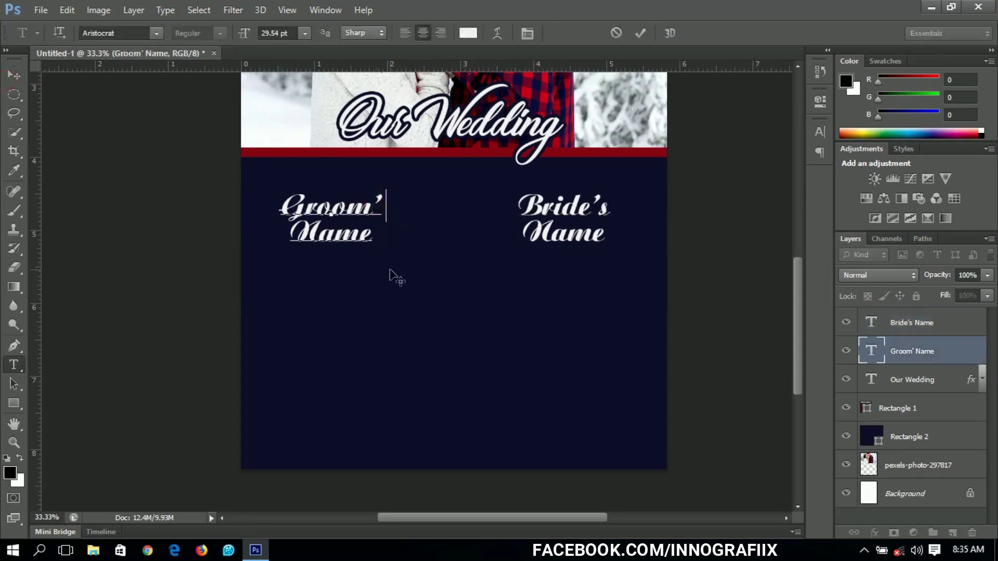
{"action": "type", "text": "s"}
{"action": "left_click", "coordinate": [13, 75]}
{"action": "key", "text": "shift+Right"}
{"action": "key", "text": "shift+Right"}
{"action": "key", "text": "shift+Right"}
{"action": "key", "text": "shift+Right"}
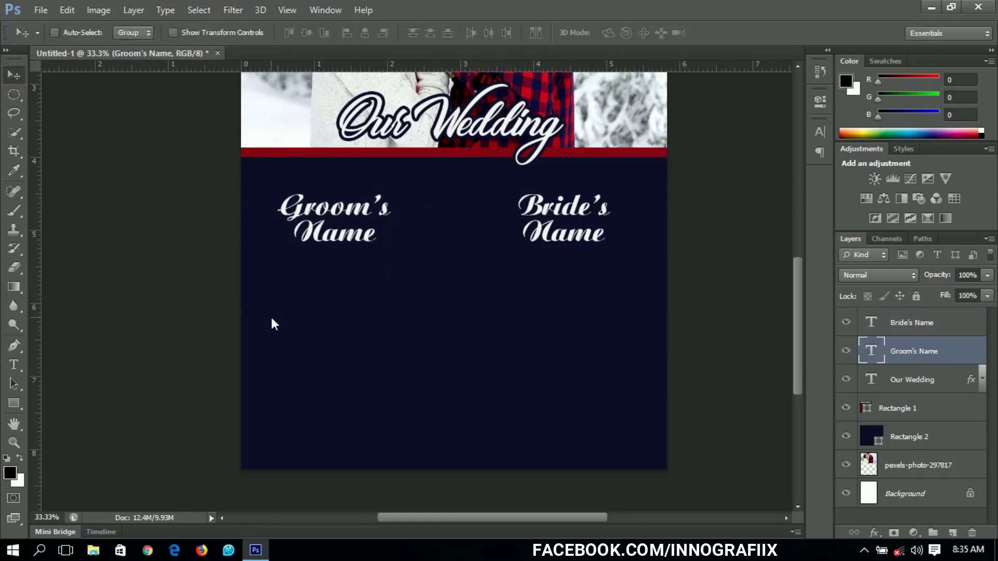
{"action": "key", "text": "shift+Right"}
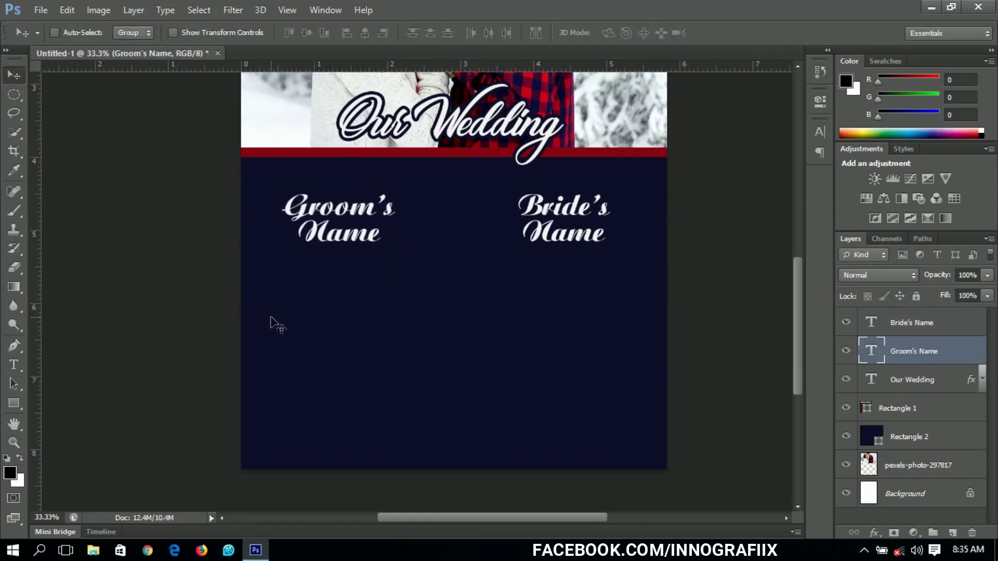
Duplicate the name text into the middle and replace its contents with the ampersand.
{"action": "key", "text": "ctrl+j"}
{"action": "left_click_drag", "start_coordinate": [338, 277], "coordinate": [457, 275]}
{"action": "key", "text": "t"}
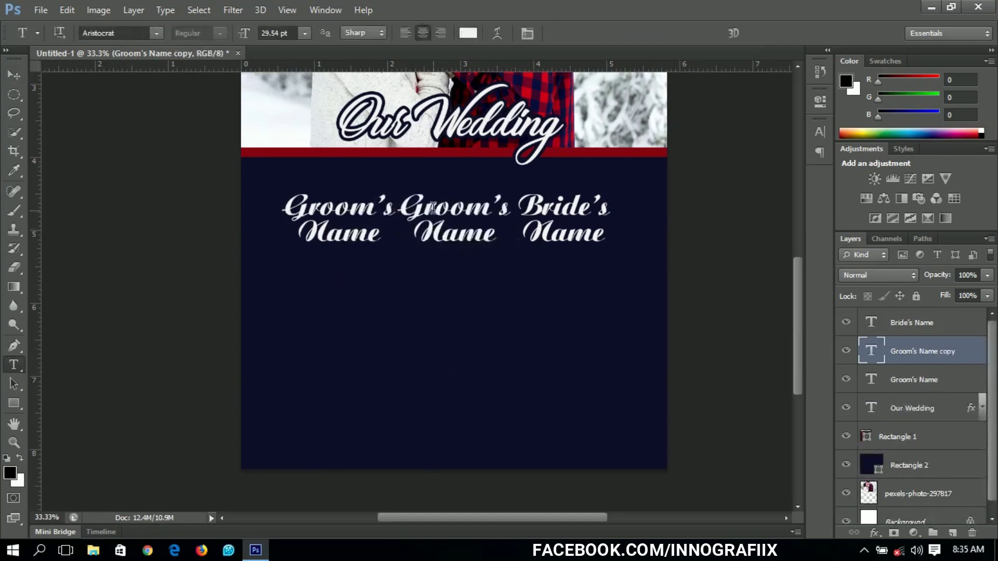
{"action": "left_click", "coordinate": [433, 208]}
{"action": "key", "text": "ctrl+a"}
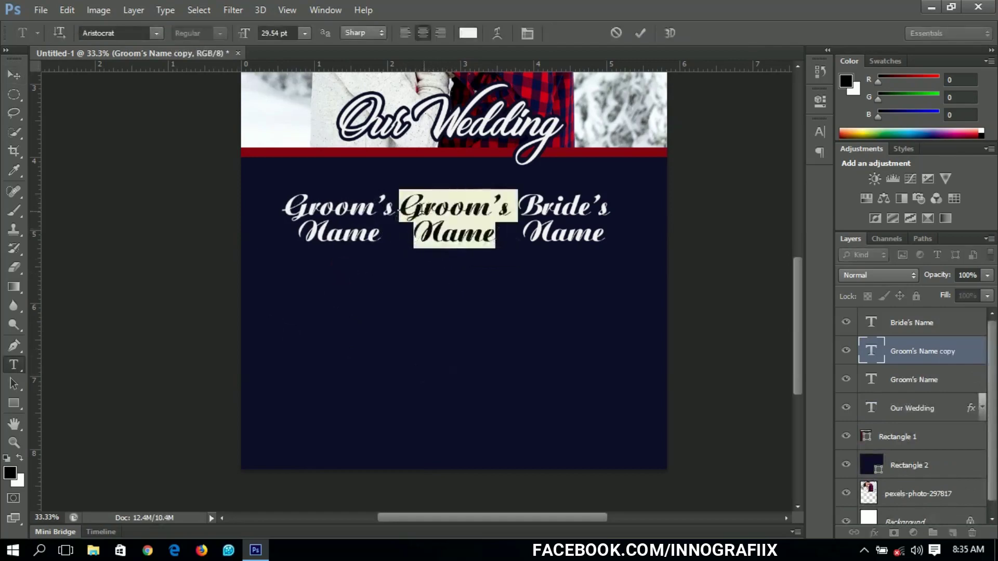
{"action": "key", "text": "BackSpace"}
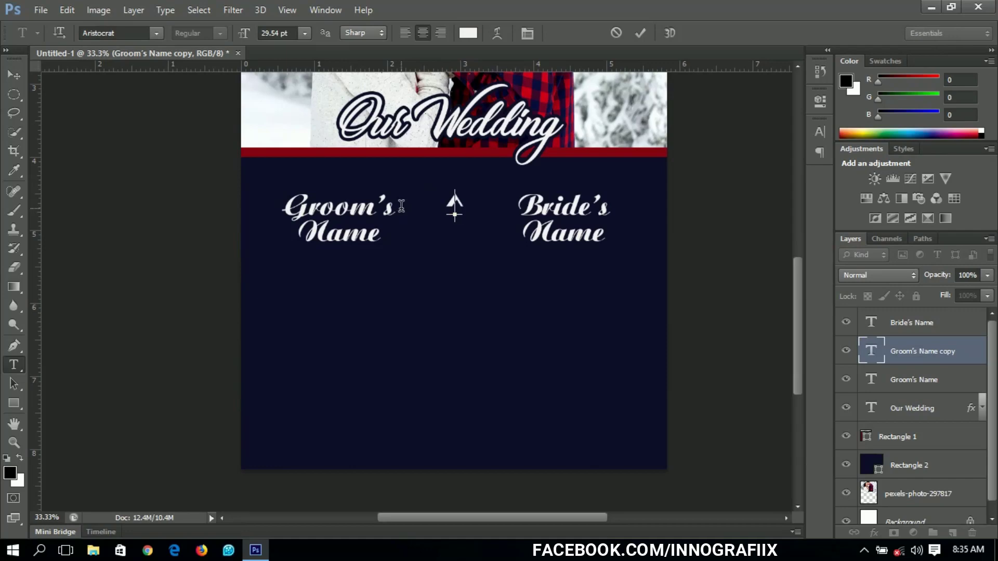
{"action": "left_click", "coordinate": [13, 79]}
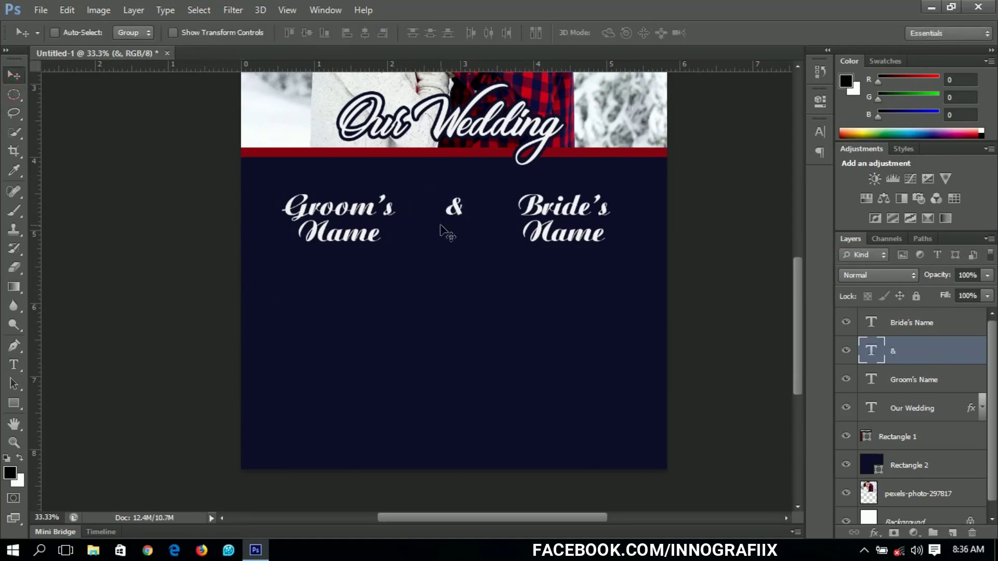
Scale the ampersand to about 333% and position it between the names.
{"action": "key", "text": "ctrl+t"}
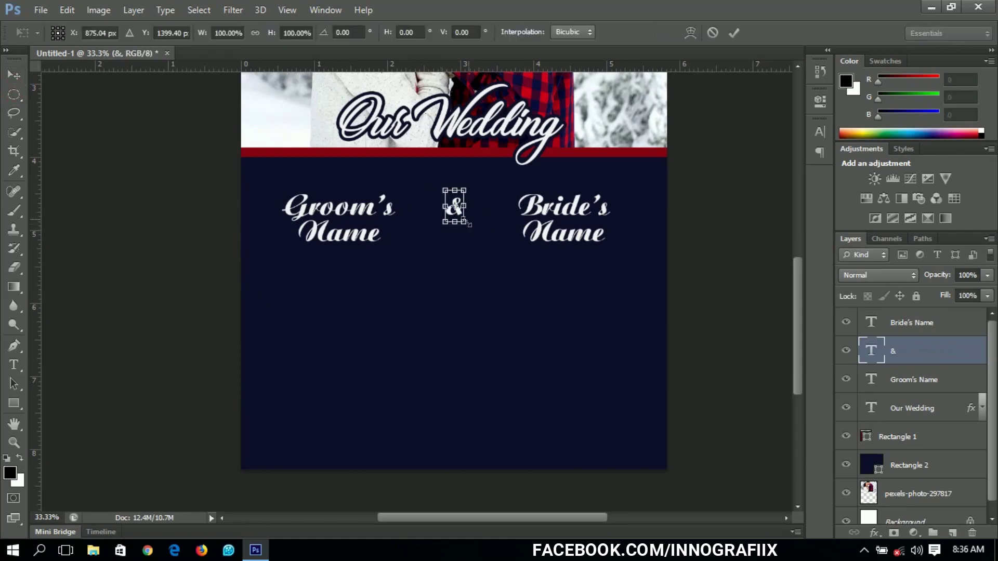
{"action": "mouse_move", "coordinate": [465, 225]}
{"action": "left_mouse_down"}
{"action": "mouse_move", "coordinate": [495, 257]}
{"action": "mouse_move", "coordinate": [447, 235]}
{"action": "mouse_move", "coordinate": [458, 235]}
{"action": "left_mouse_up"}
{"action": "key", "text": "Return"}
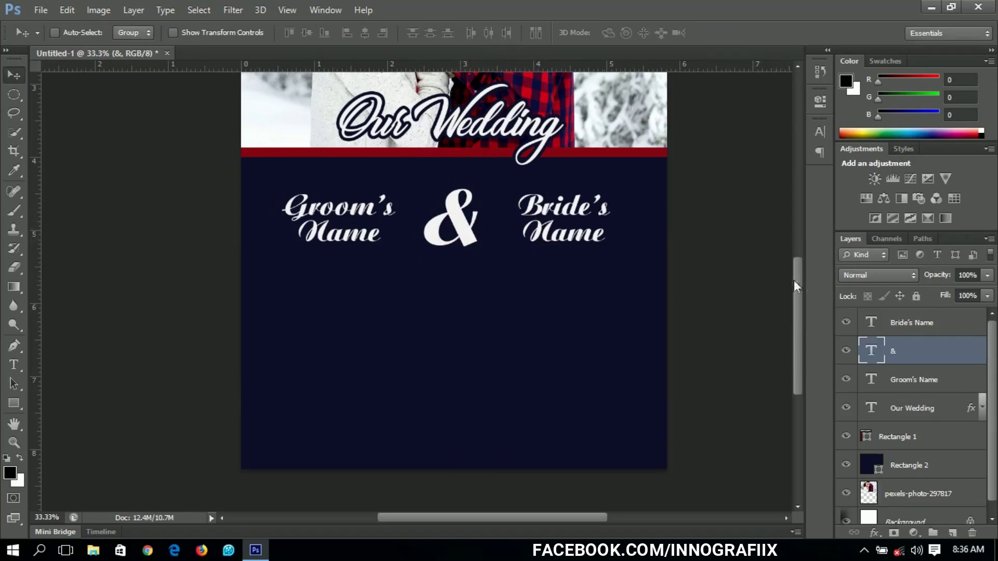
{"action": "left_click_drag", "start_coordinate": [795, 281], "coordinate": [801, 301]}
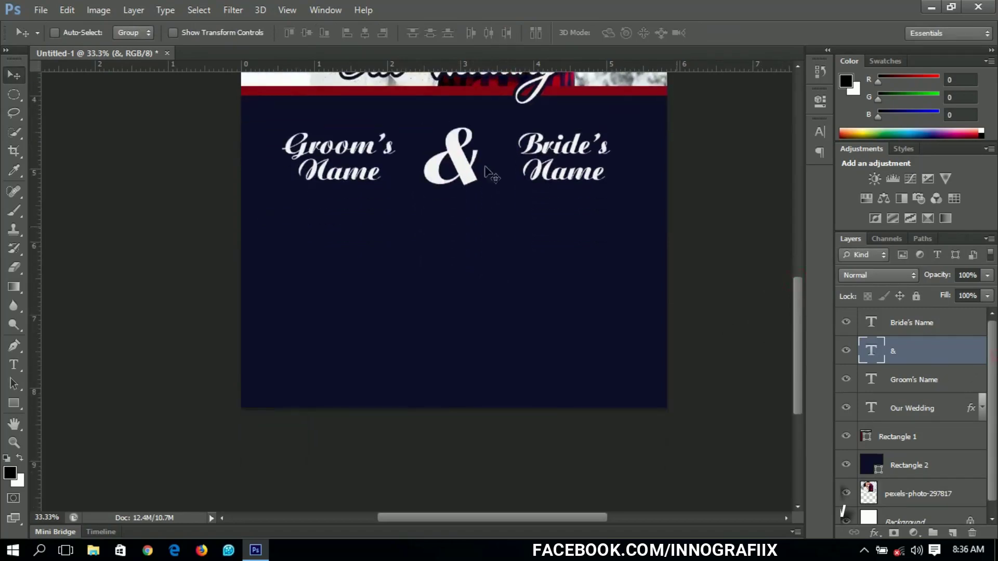
Open the 'vector for wedding invitation' file and drag its ornament into the invitation.
{"action": "left_click", "coordinate": [40, 10]}
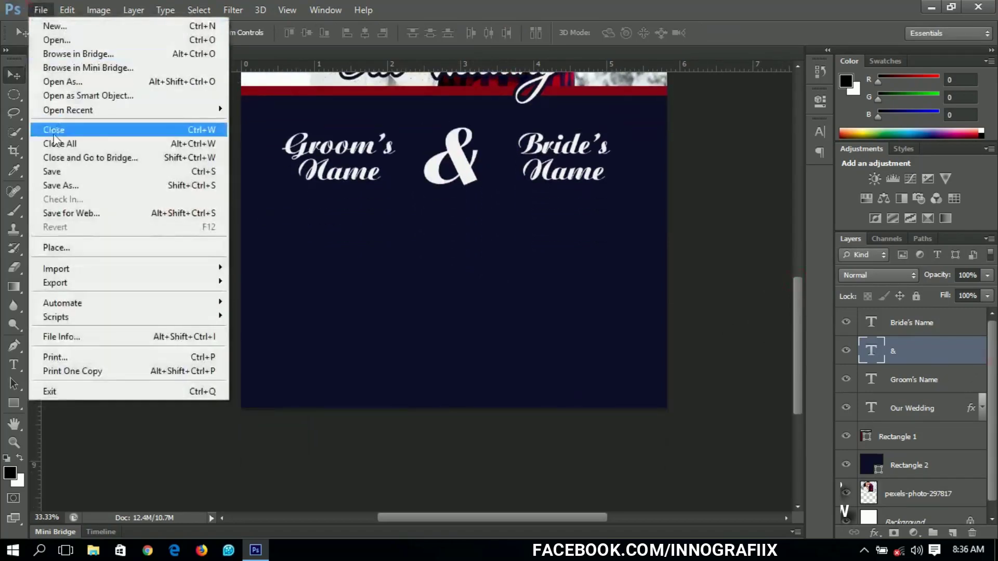
{"action": "left_click", "coordinate": [62, 40]}
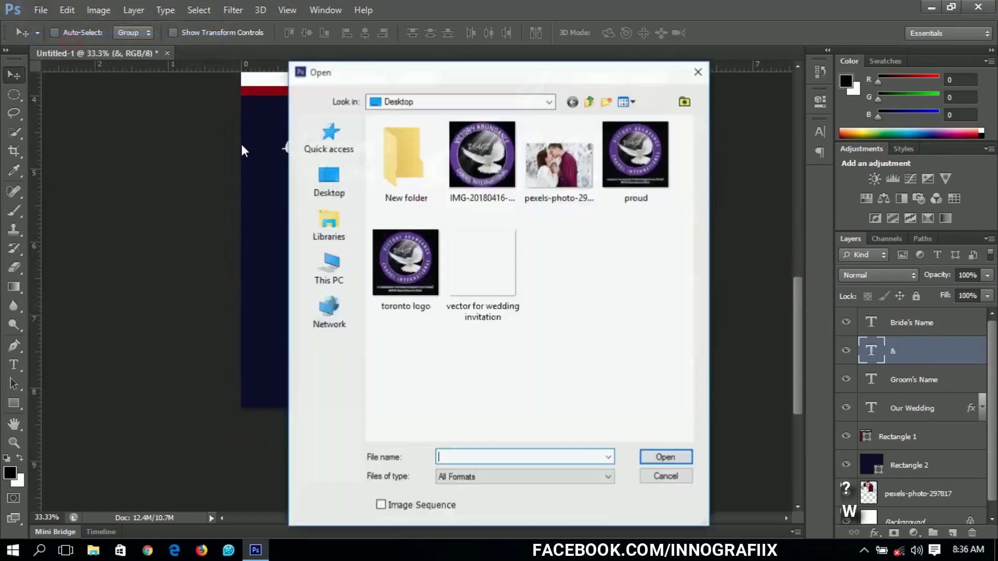
{"action": "left_click", "coordinate": [483, 275]}
{"action": "left_click", "coordinate": [652, 457]}
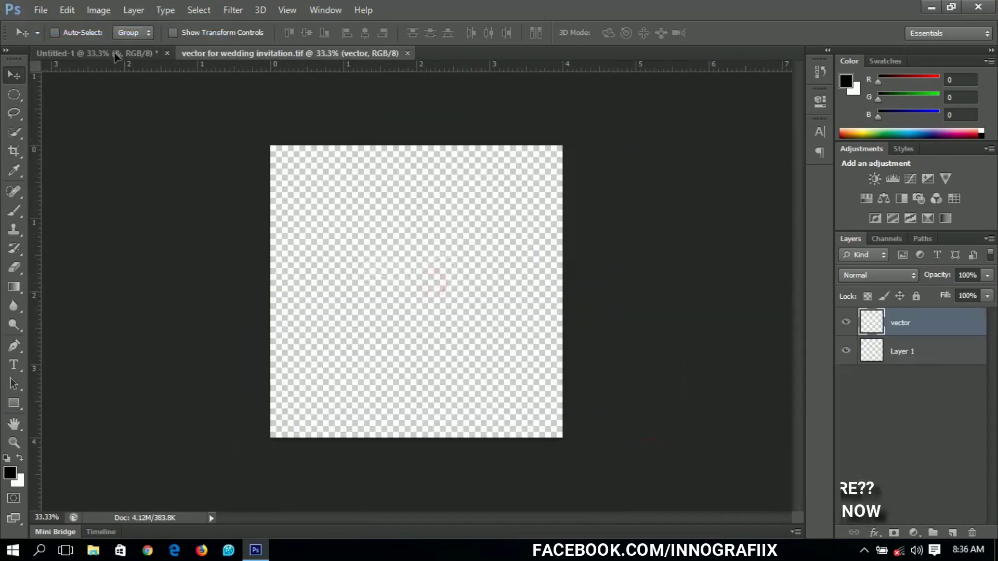
{"action": "left_click_drag", "start_coordinate": [116, 56], "coordinate": [459, 235]}
Centre the ornament horizontally, scale it to about 73%, and nudge it up.
{"action": "key", "text": "ctrl+a"}
{"action": "left_click", "coordinate": [366, 33]}
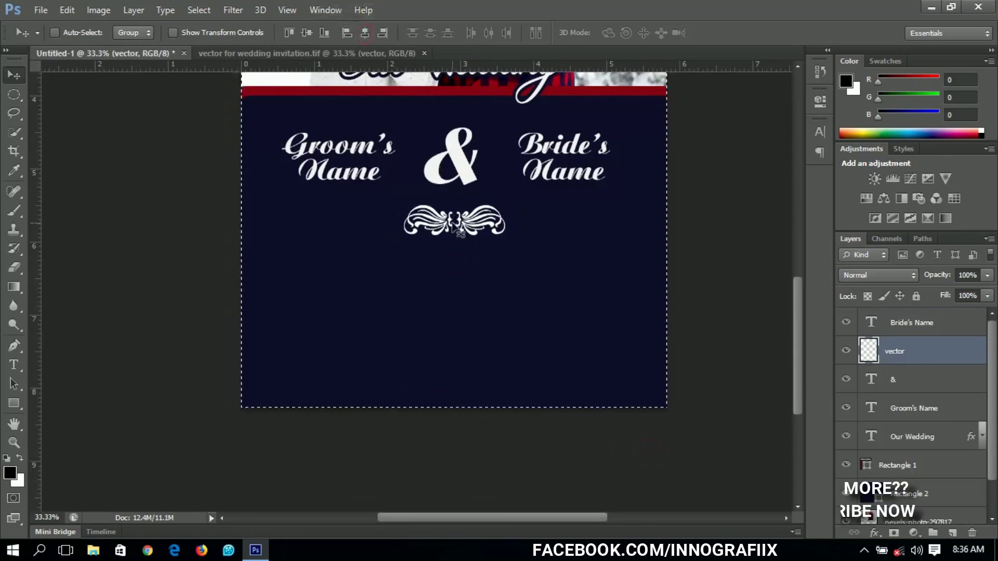
{"action": "key", "text": "ctrl+t"}
{"action": "mouse_move", "coordinate": [506, 237]}
{"action": "left_mouse_down"}
{"action": "mouse_move", "coordinate": [476, 230]}
{"action": "mouse_move", "coordinate": [492, 233]}
{"action": "left_mouse_up"}
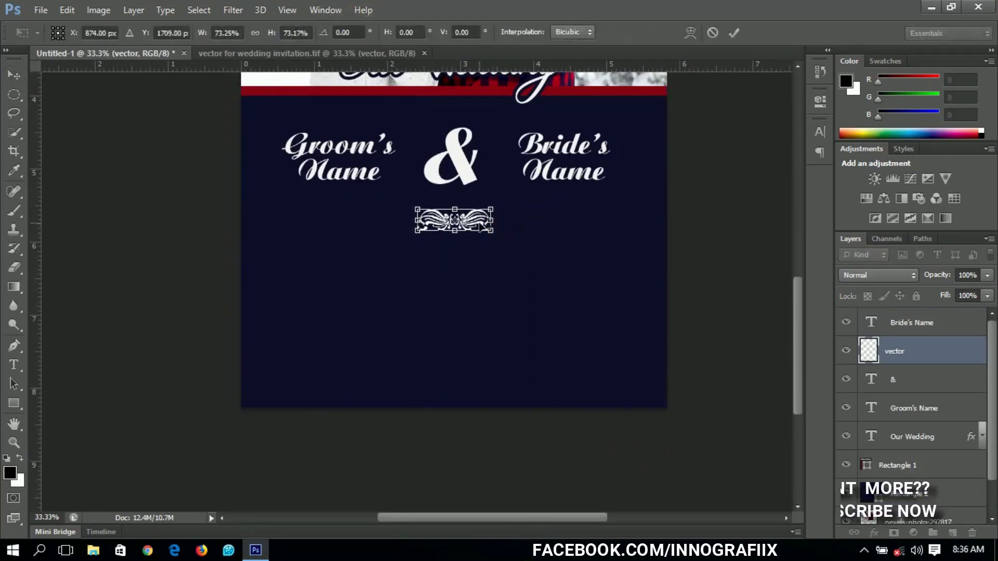
{"action": "key", "text": "Return"}
{"action": "key", "text": "shift+Up"}
{"action": "key", "text": "shift+Up"}
{"action": "key", "text": "shift+Up"}
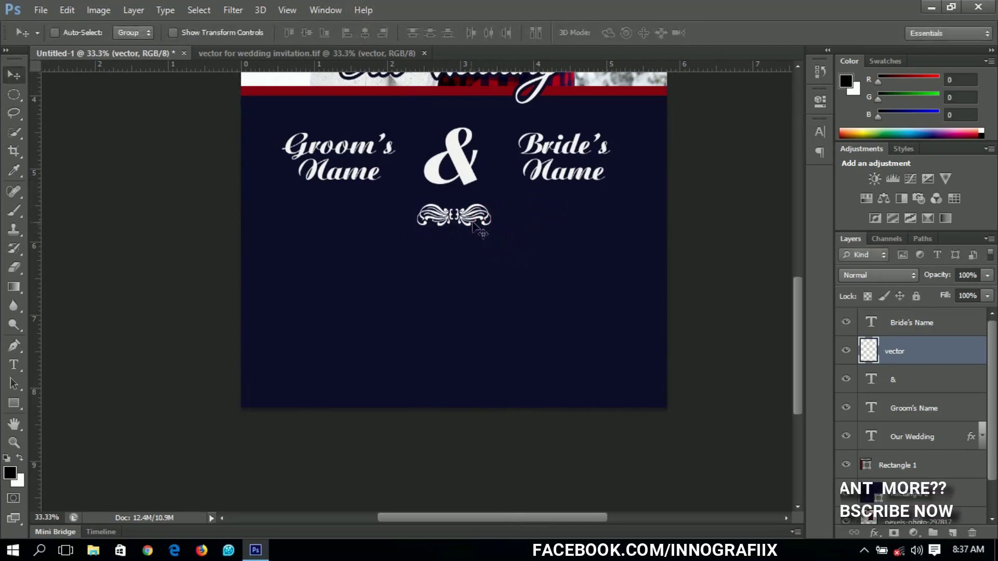
Add the heading 'WEDDING CEREMONY' below the ornament in Helvetica Inserat.
{"action": "key", "text": "t"}
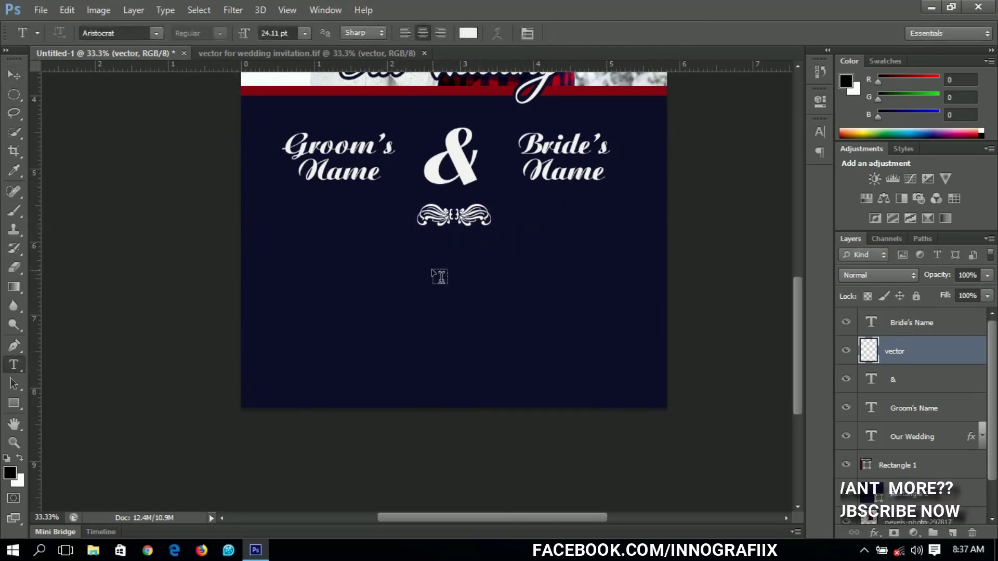
{"action": "left_click", "coordinate": [430, 263]}
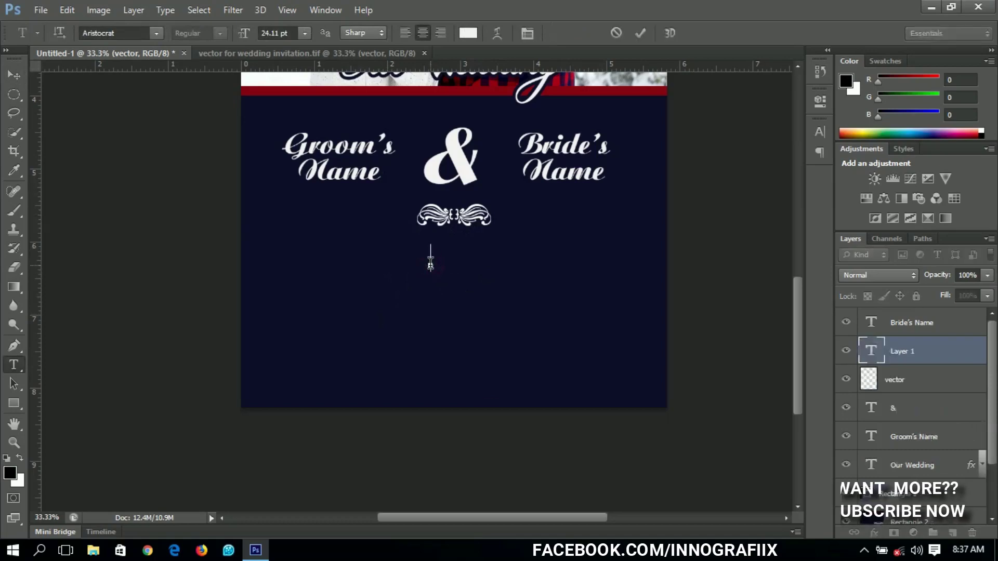
{"action": "type", "text": "WEDDING"}
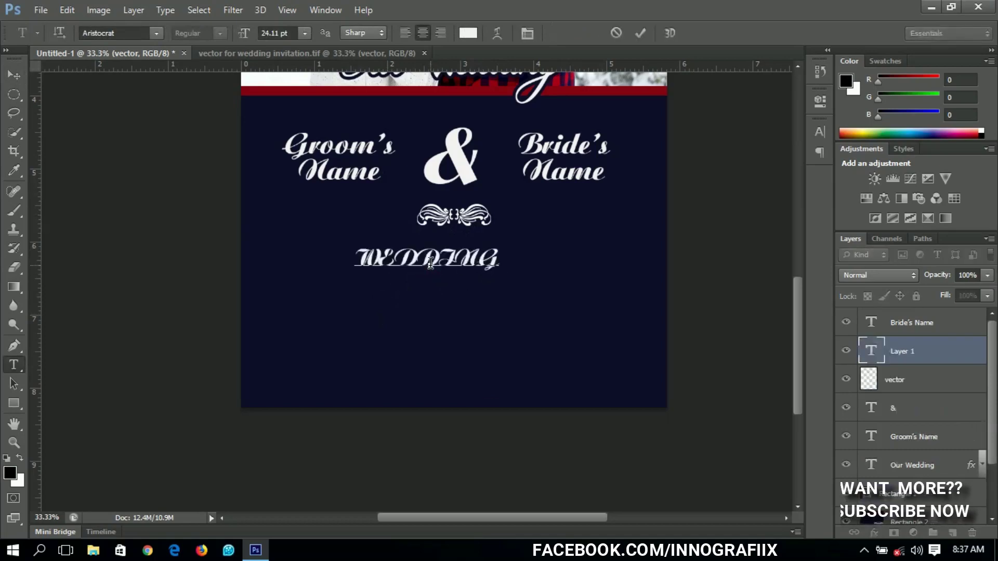
{"action": "type", "text": " CERER"}
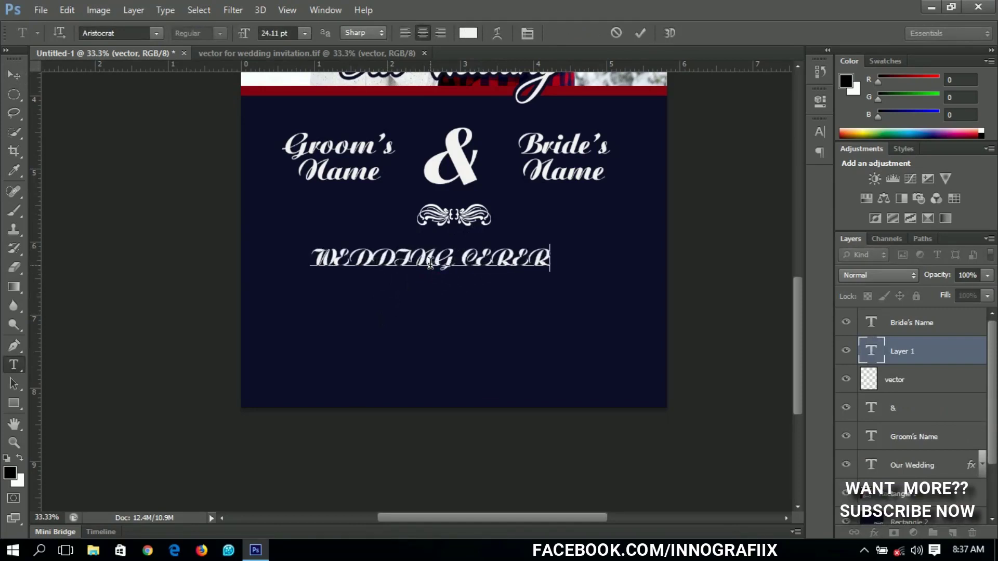
{"action": "key", "text": "BackSpace"}
{"action": "type", "text": "MONY"}
{"action": "key", "text": "ctrl+a"}
{"action": "left_click", "coordinate": [125, 33]}
{"action": "type", "text": "helv"}
{"action": "key", "text": "Return"}
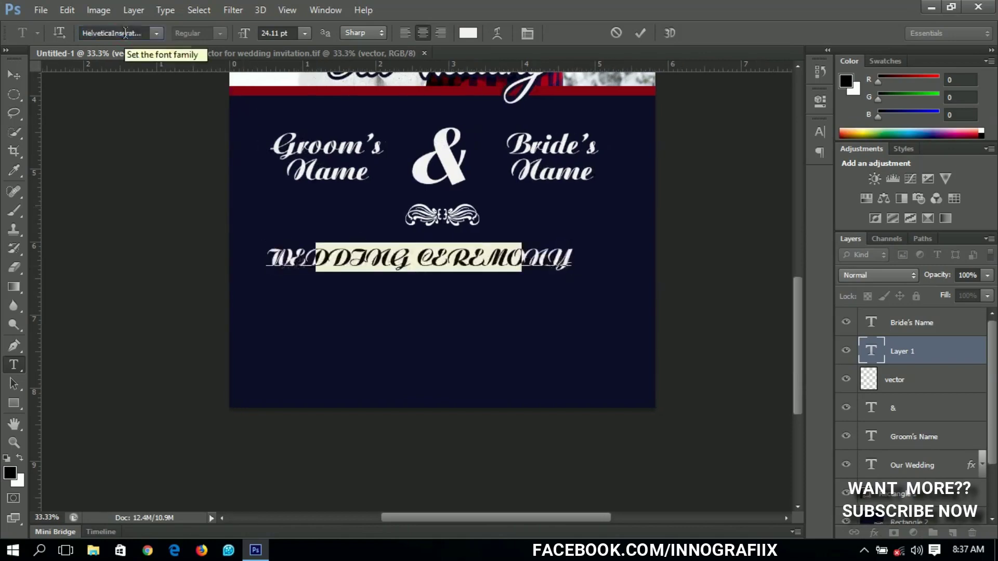
{"action": "left_click", "coordinate": [14, 75]}
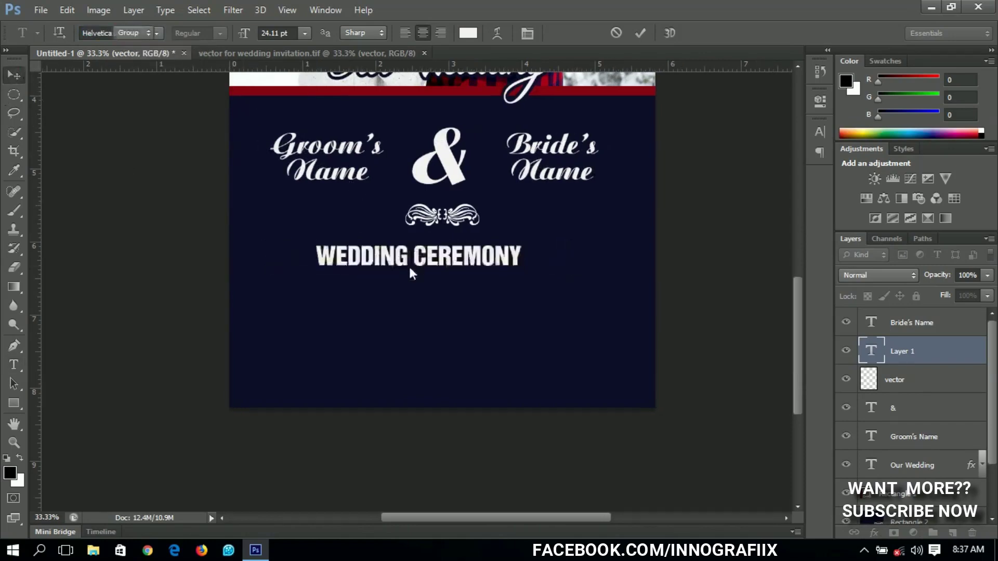
Centre the heading horizontally on the canvas and nudge it slightly up.
{"action": "key", "text": "ctrl+a"}
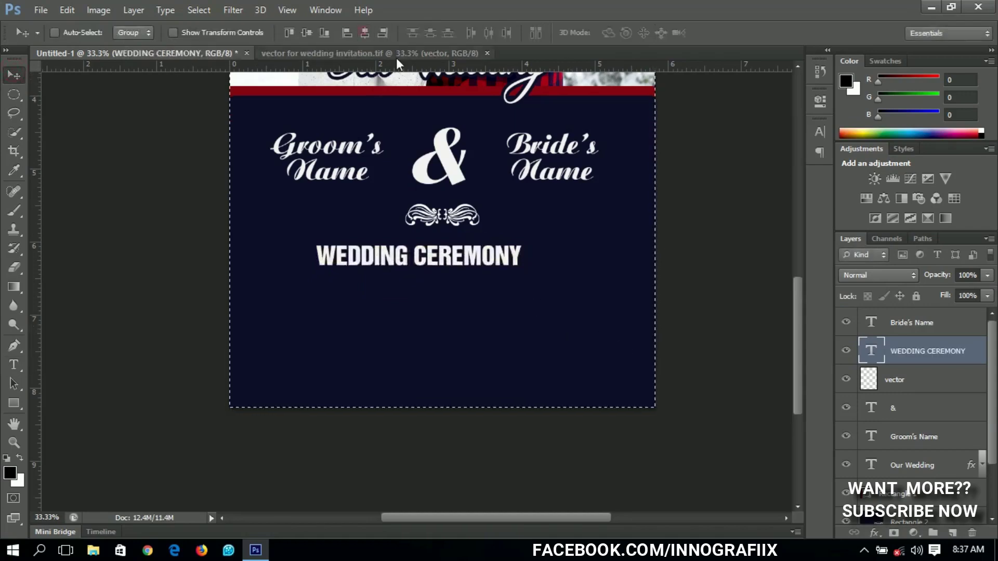
{"action": "left_click", "coordinate": [365, 32]}
{"action": "key", "text": "ctrl+d"}
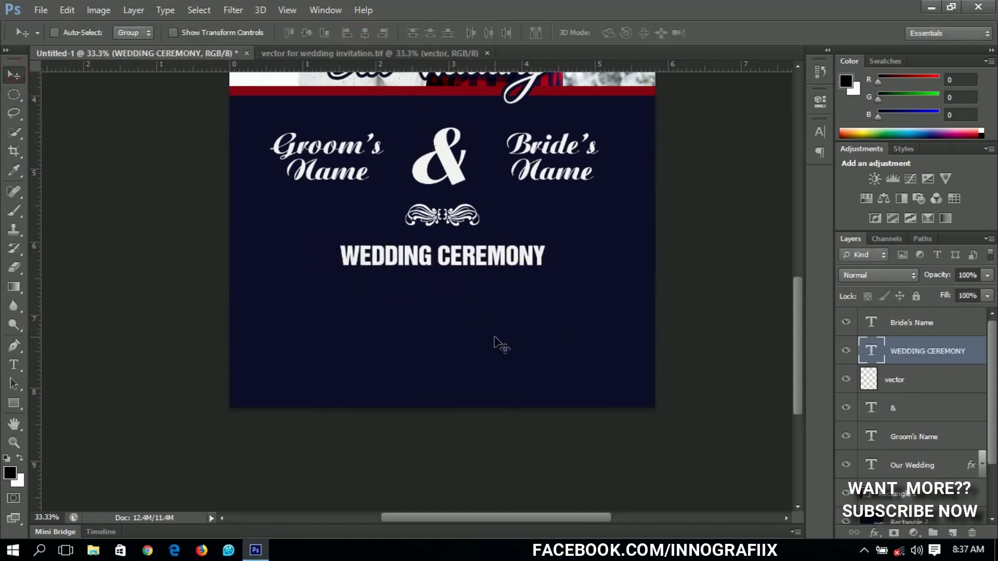
{"action": "key", "text": "Up"}
{"action": "key", "text": "Up"}
{"action": "key", "text": "Up"}
{"action": "key", "text": "Up"}
{"action": "key", "text": "Up"}
{"action": "key", "text": "Up"}
{"action": "key", "text": "Up"}
{"action": "key", "text": "Up"}
{"action": "key", "text": "Up"}
{"action": "key", "text": "Up"}
{"action": "key", "text": "Up"}
{"action": "key", "text": "Up"}
{"action": "key", "text": "Up"}
{"action": "key", "text": "Up"}
{"action": "key", "text": "Up"}
{"action": "key", "text": "Up"}
{"action": "key", "text": "Up"}
{"action": "key", "text": "Up"}
{"action": "key", "text": "Up"}
{"action": "key", "text": "Up"}
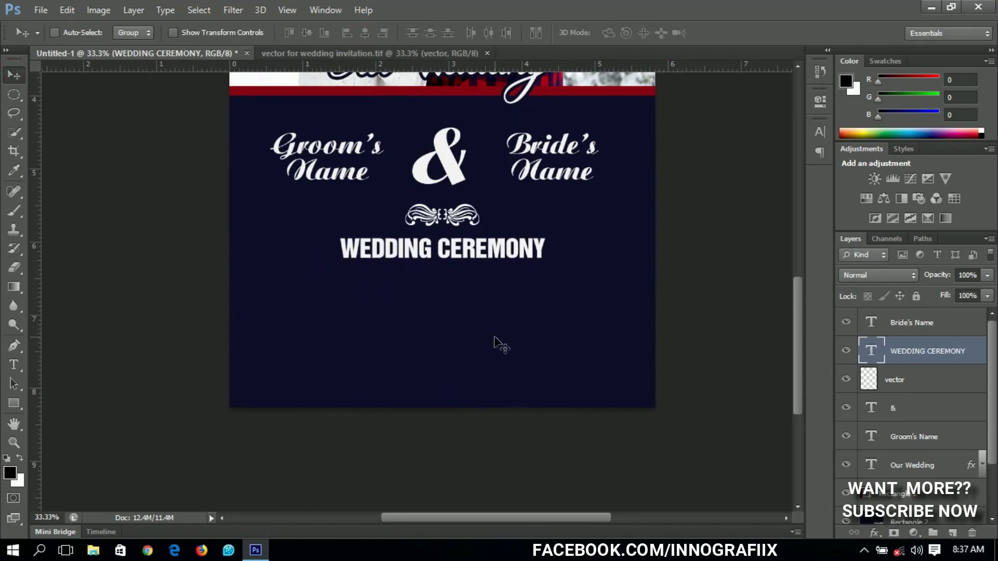
{"action": "key", "text": "Up"}
{"action": "key", "text": "Up"}
{"action": "key", "text": "Up"}
{"action": "key", "text": "Up"}
{"action": "key", "text": "Up"}
{"action": "key", "text": "Up"}
{"action": "key", "text": "Up"}
{"action": "key", "text": "Up"}
{"action": "key", "text": "Up"}
{"action": "key", "text": "Up"}
{"action": "key", "text": "Up"}
{"action": "key", "text": "Up"}
{"action": "key", "text": "Up"}
{"action": "key", "text": "Up"}
{"action": "key", "text": "Up"}
{"action": "key", "text": "Up"}
{"action": "key", "text": "Up"}
{"action": "key", "text": "Up"}
{"action": "key", "text": "Up"}
{"action": "key", "text": "Up"}
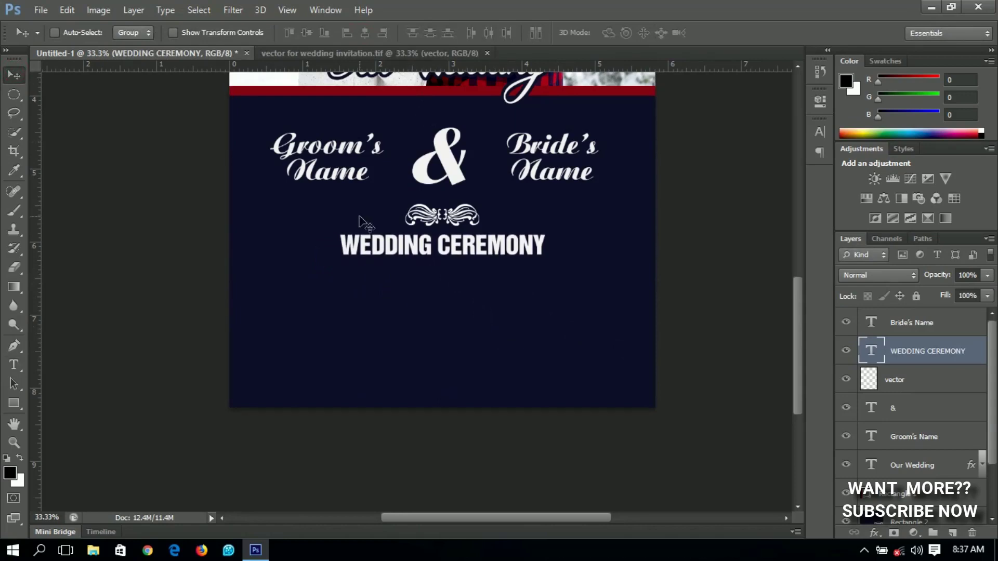
Draw a thin light f3f2f2 line left of the heading, layered beneath the WEDDING CEREMONY text.
{"action": "left_click", "coordinate": [14, 403]}
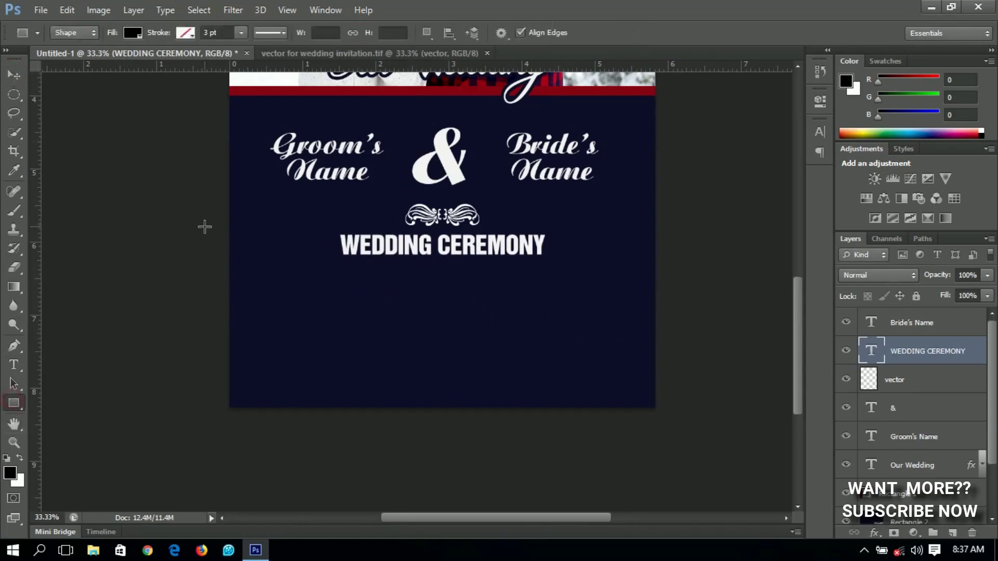
{"action": "left_click_drag", "start_coordinate": [204, 236], "coordinate": [349, 238]}
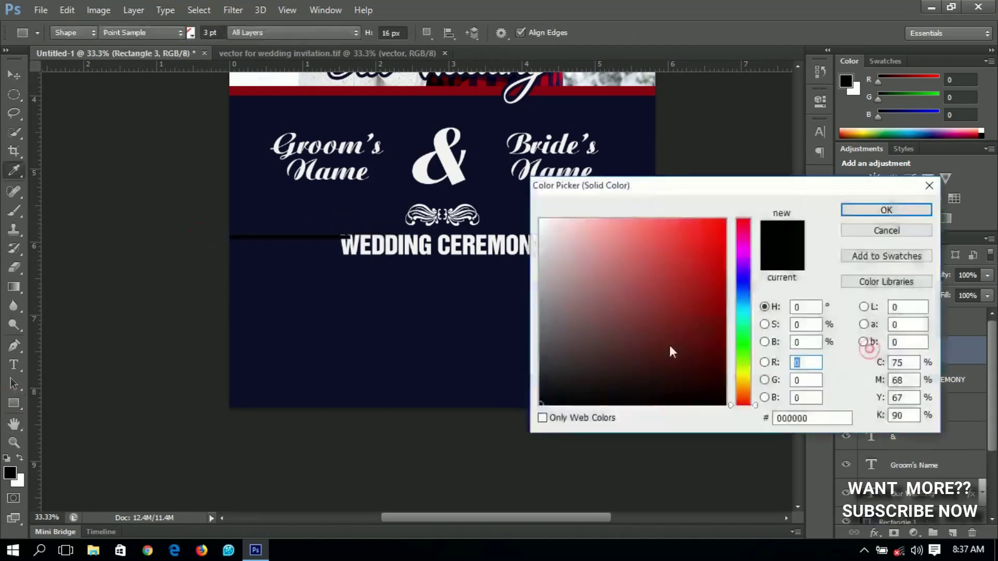
{"action": "left_click", "coordinate": [415, 235]}
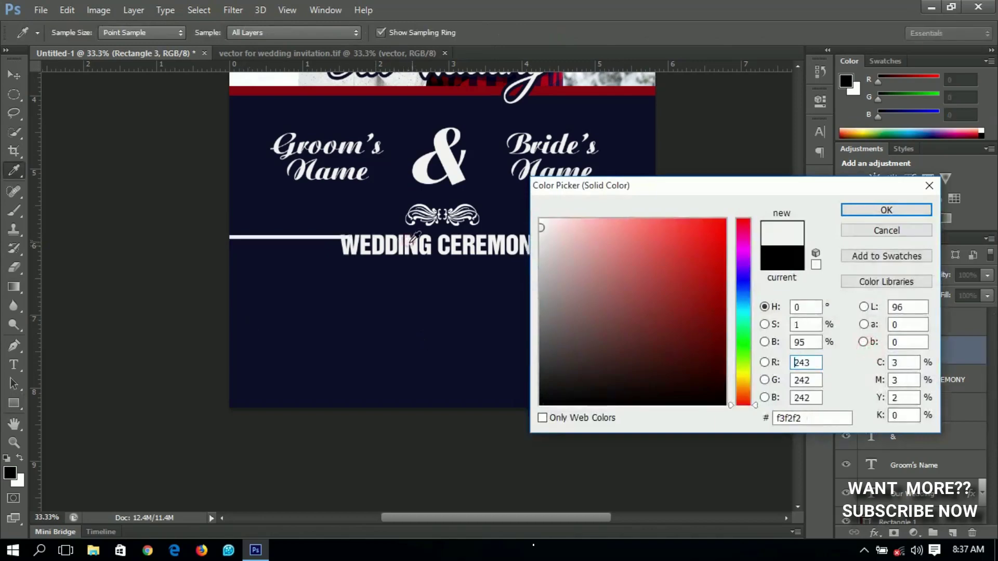
{"action": "left_click", "coordinate": [865, 210]}
{"action": "left_click_drag", "start_coordinate": [907, 341], "coordinate": [913, 381]}
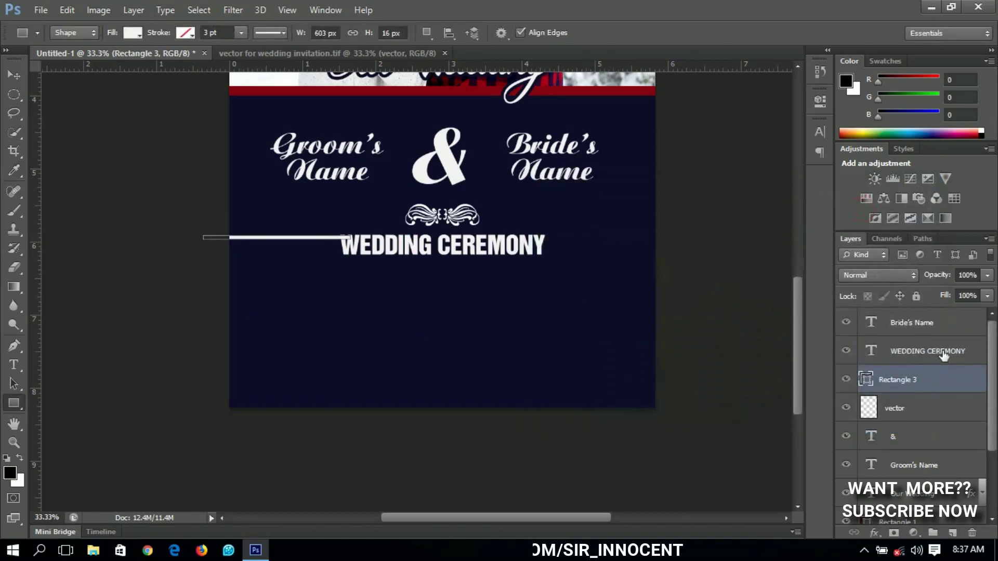
Align the line with the heading's middle and copy it to the heading's right side.
{"action": "left_click", "coordinate": [8, 80]}
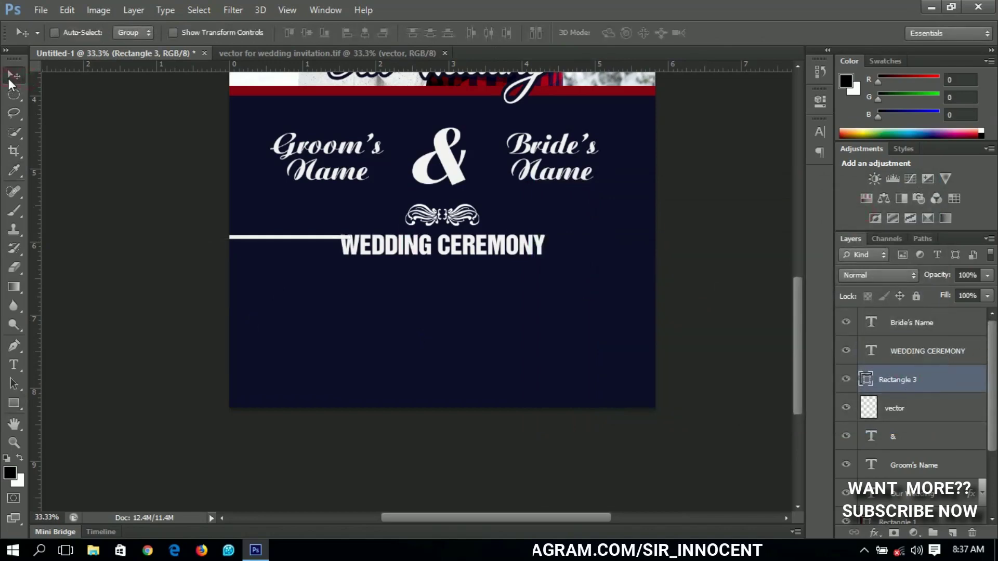
{"action": "key", "text": "shift+Down"}
{"action": "key", "text": "shift+Down"}
{"action": "key", "text": "shift+Down"}
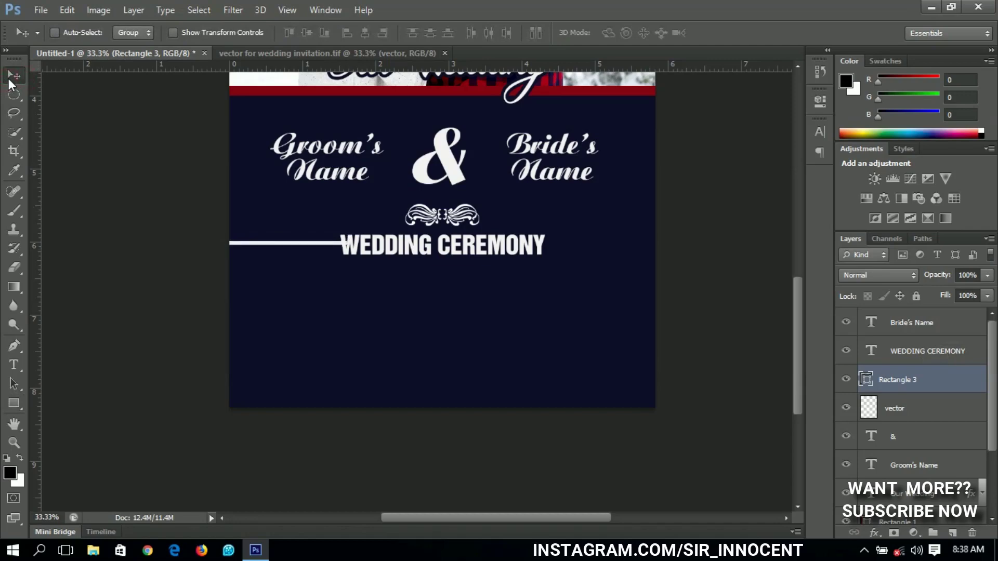
{"action": "key", "text": "shift+Down"}
{"action": "key", "text": "shift+Down"}
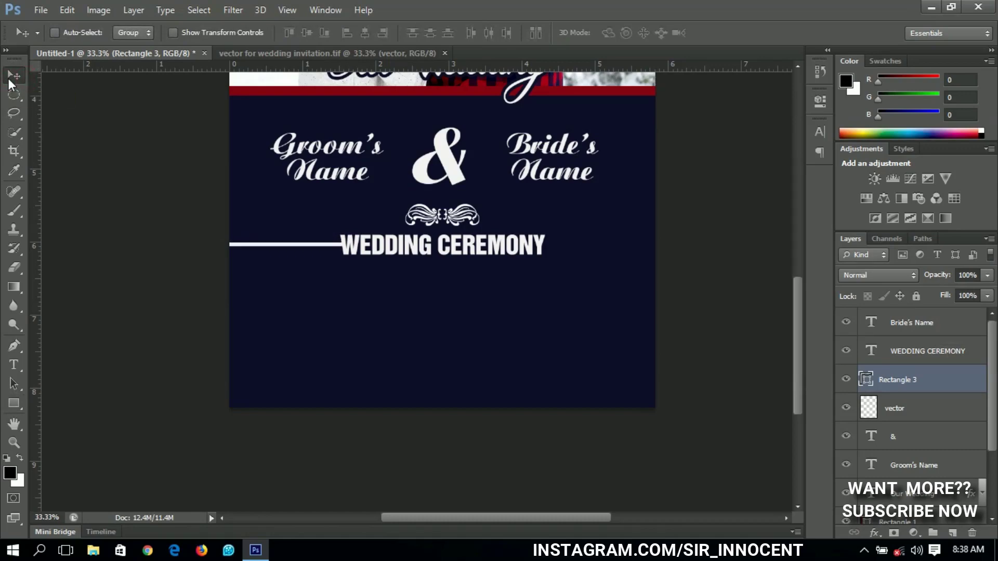
{"action": "left_click_drag", "start_coordinate": [352, 260], "coordinate": [692, 270]}
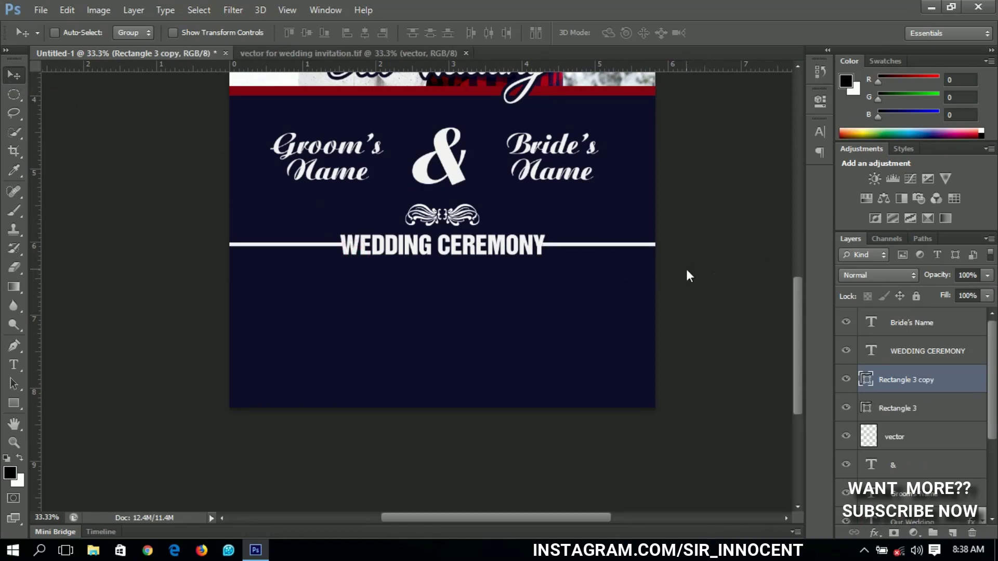
{"action": "left_click_drag", "start_coordinate": [798, 304], "coordinate": [799, 316]}
Type 'Sunday, 29th April, 2018' as a new line below WEDDING CEREMONY.
{"action": "left_click", "coordinate": [916, 351]}
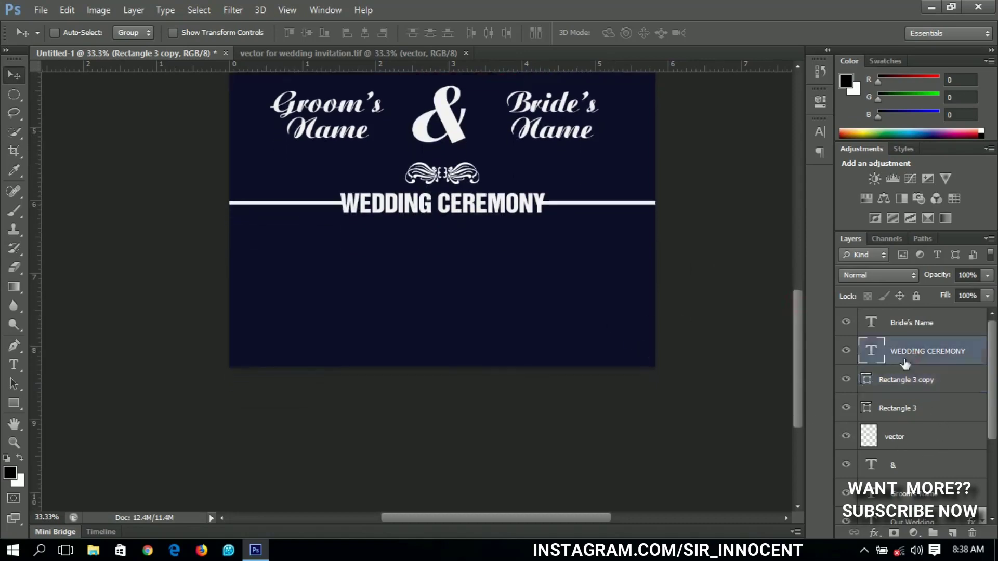
{"action": "left_click", "coordinate": [15, 365]}
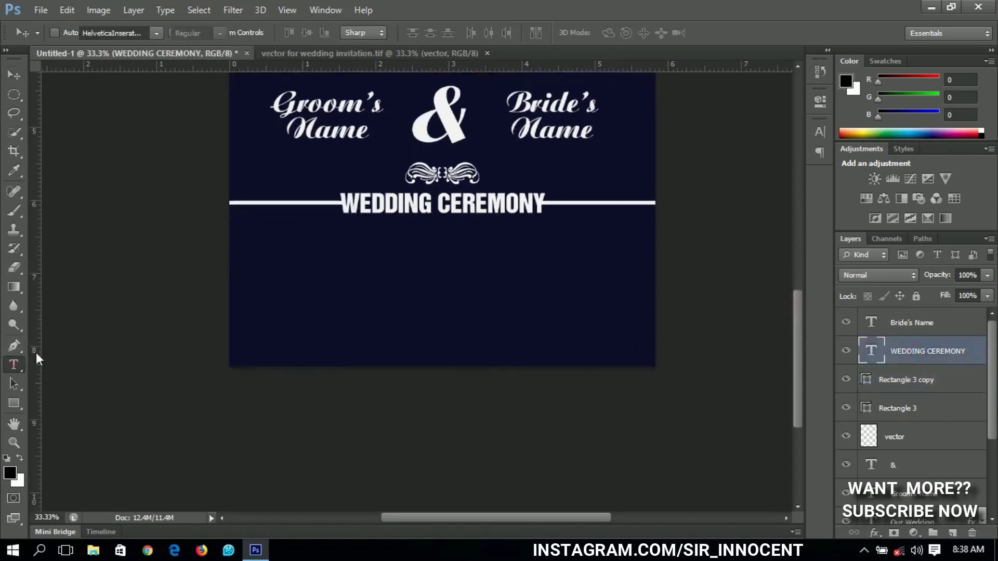
{"action": "left_click", "coordinate": [402, 242]}
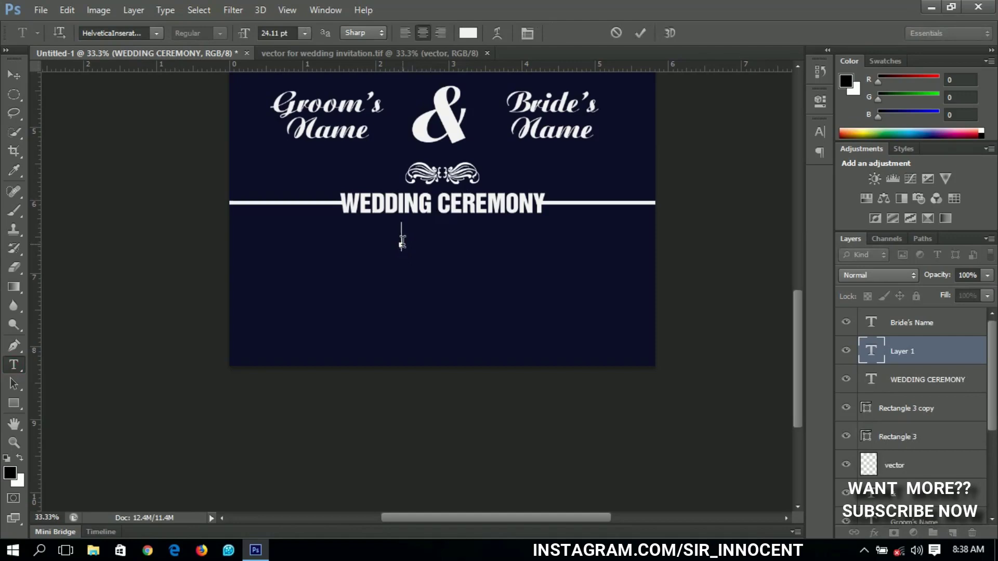
{"action": "type", "text": "Sunday"}
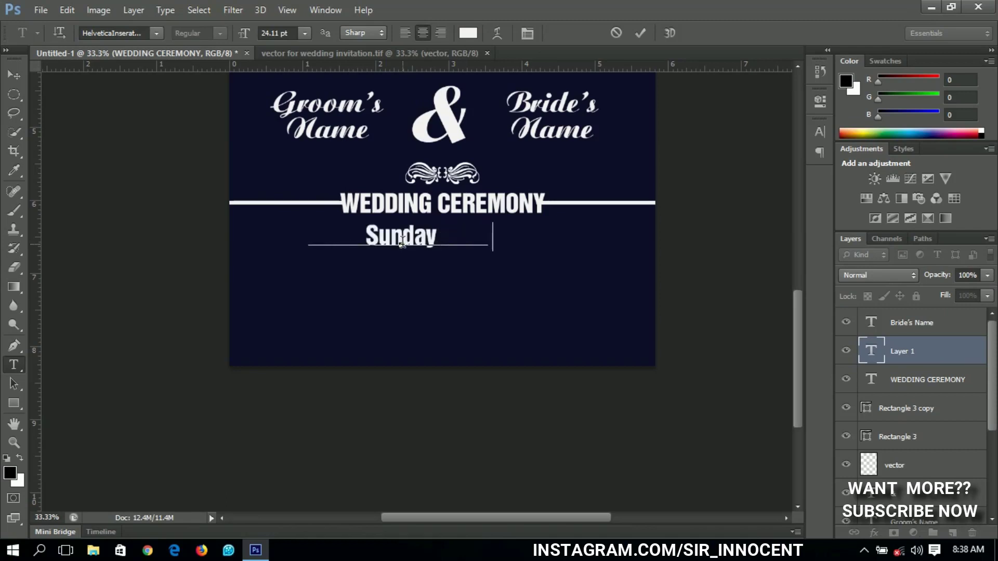
{"action": "type", "text": ", 29th April, 2018"}
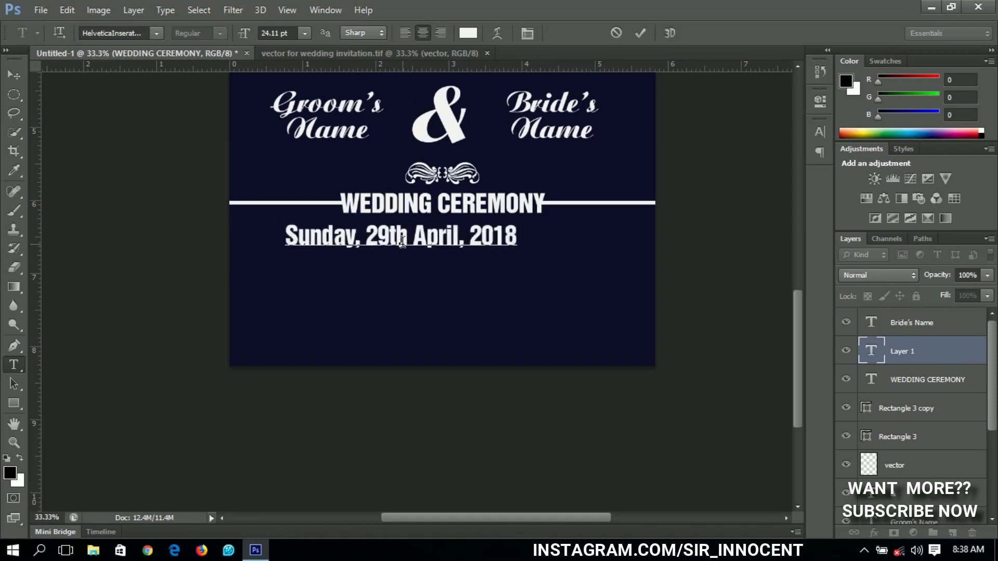
Set the date text font to Akrobat Bold.
{"action": "key", "text": "ctrl+a"}
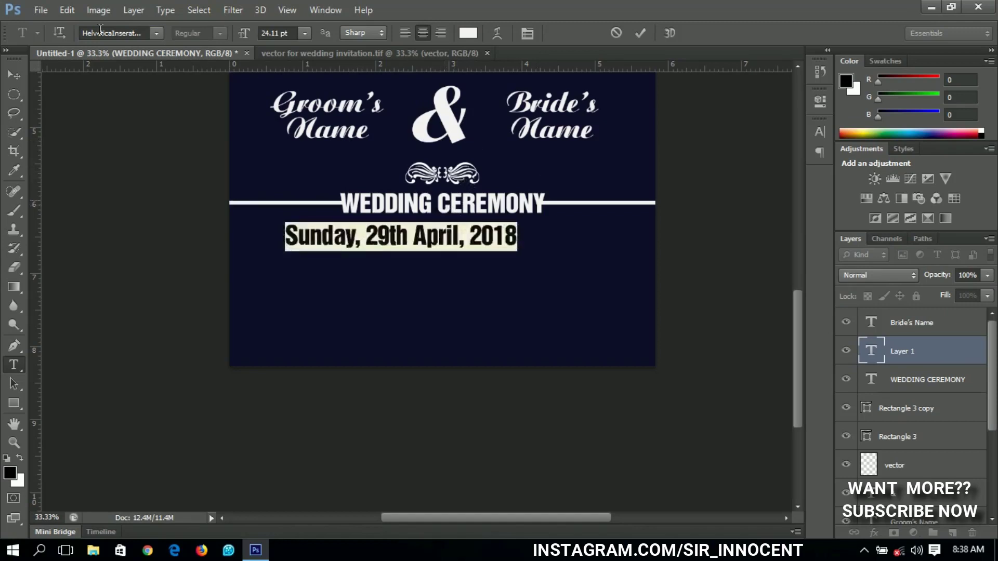
{"action": "left_click", "coordinate": [100, 32]}
{"action": "type", "text": "Akrobat"}
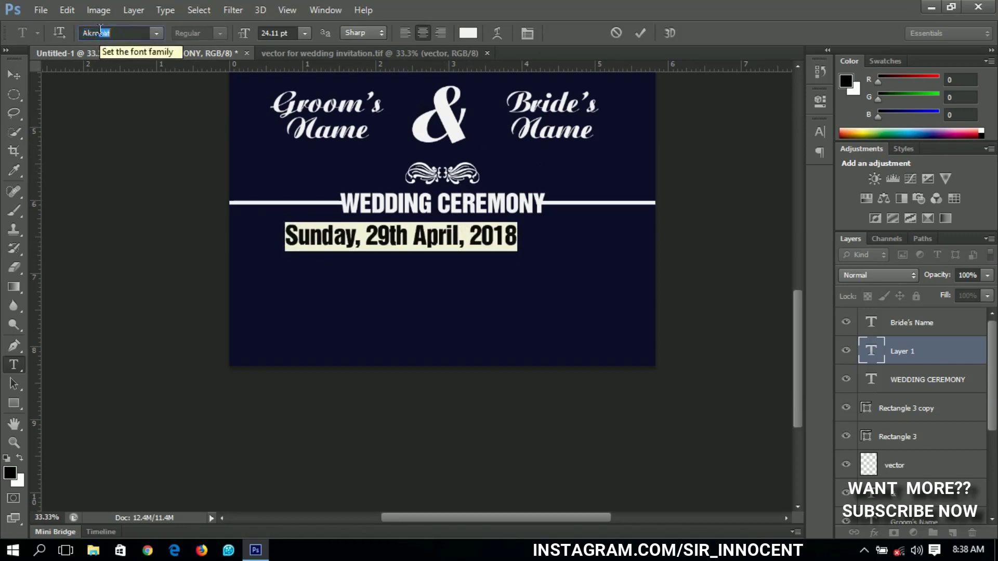
{"action": "key", "text": "Return"}
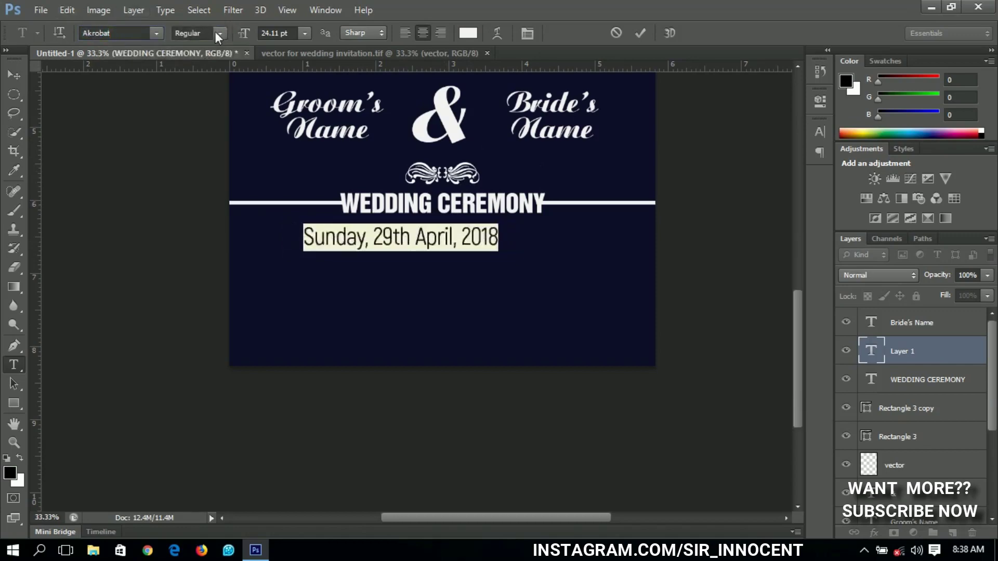
{"action": "left_click", "coordinate": [217, 33]}
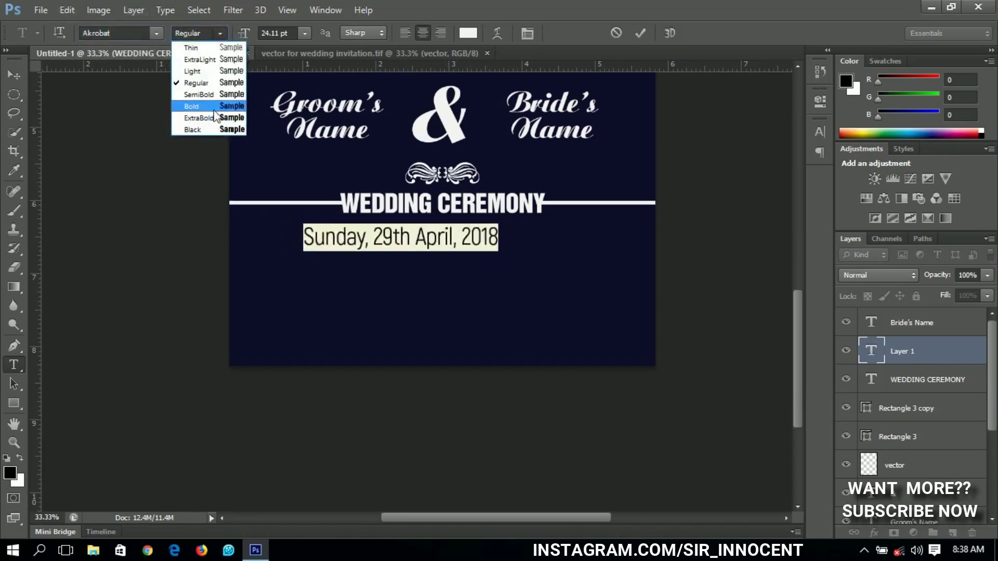
{"action": "left_click", "coordinate": [214, 111]}
{"action": "left_click", "coordinate": [13, 74]}
Centre the date line horizontally on the canvas.
{"action": "key", "text": "ctrl+a"}
{"action": "left_click", "coordinate": [365, 35]}
{"action": "key", "text": "ctrl+d"}
{"action": "key", "text": "ctrl+t"}
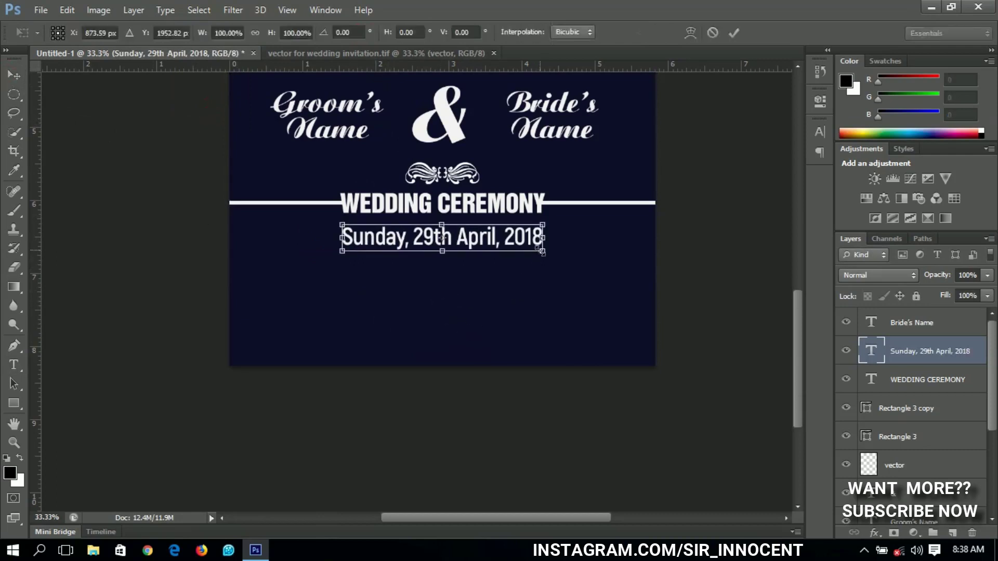
{"action": "key", "text": "Return"}
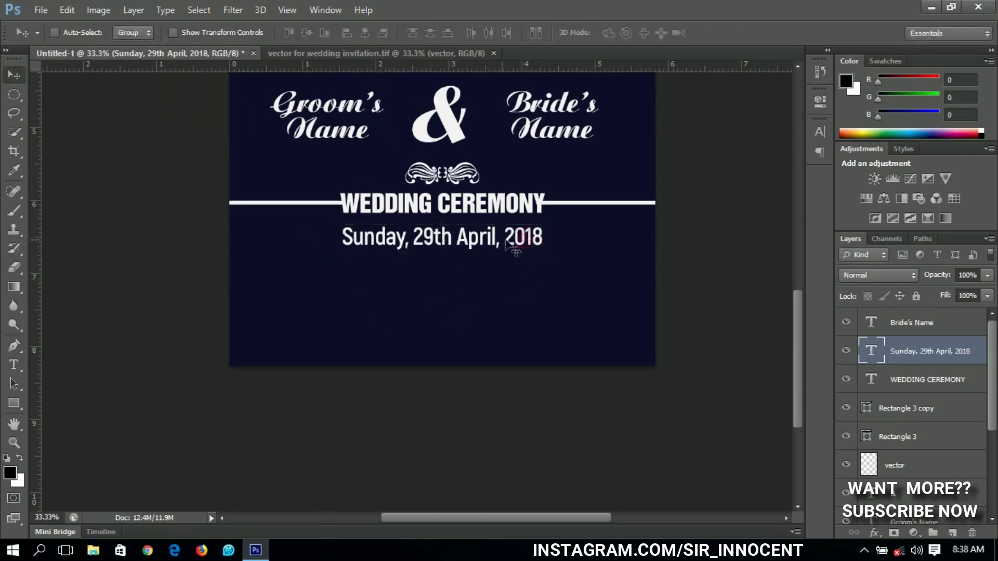
Append '@ 12 PM' to the end of the date line.
{"action": "key", "text": "t"}
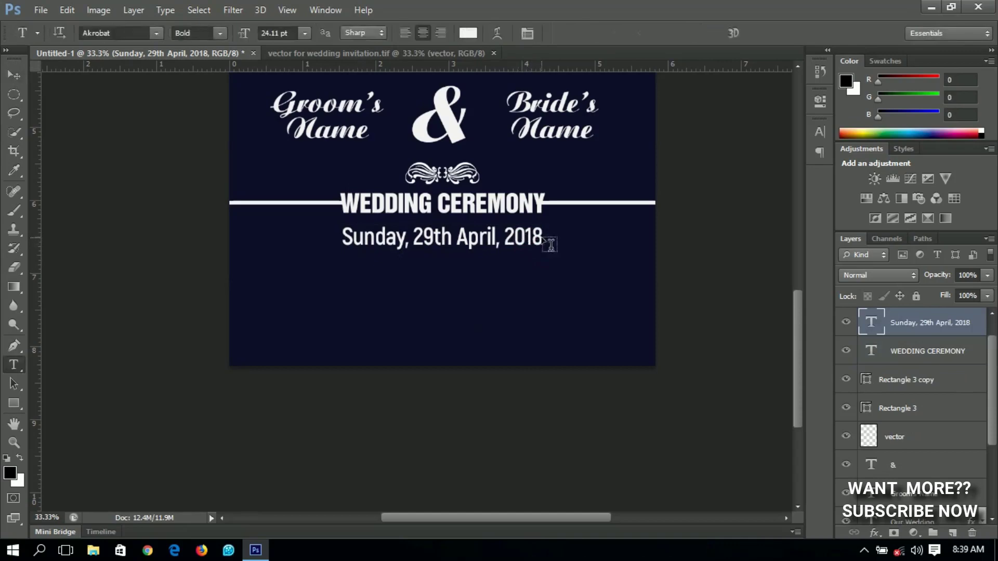
{"action": "left_click", "coordinate": [531, 258]}
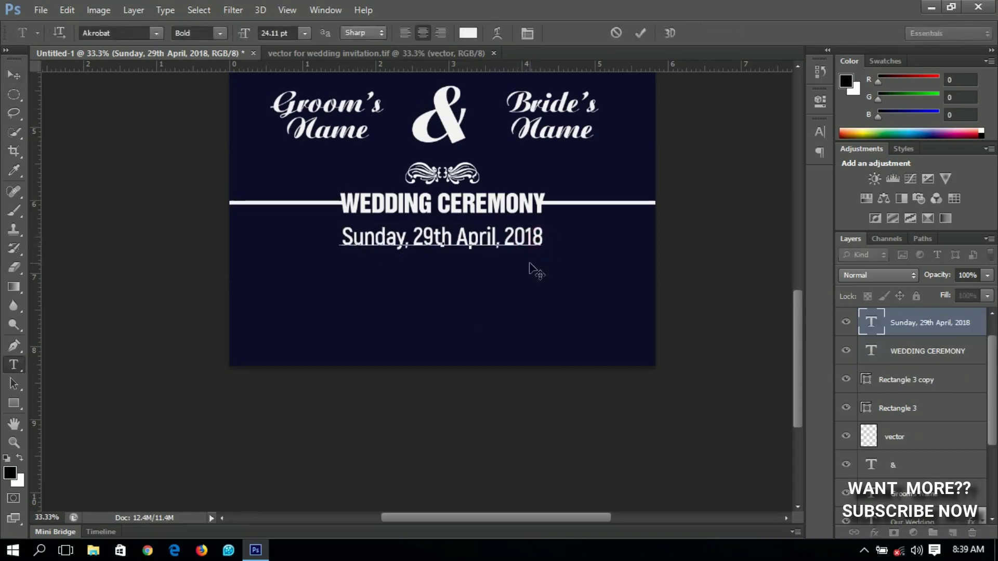
{"action": "type", "text": "@"}
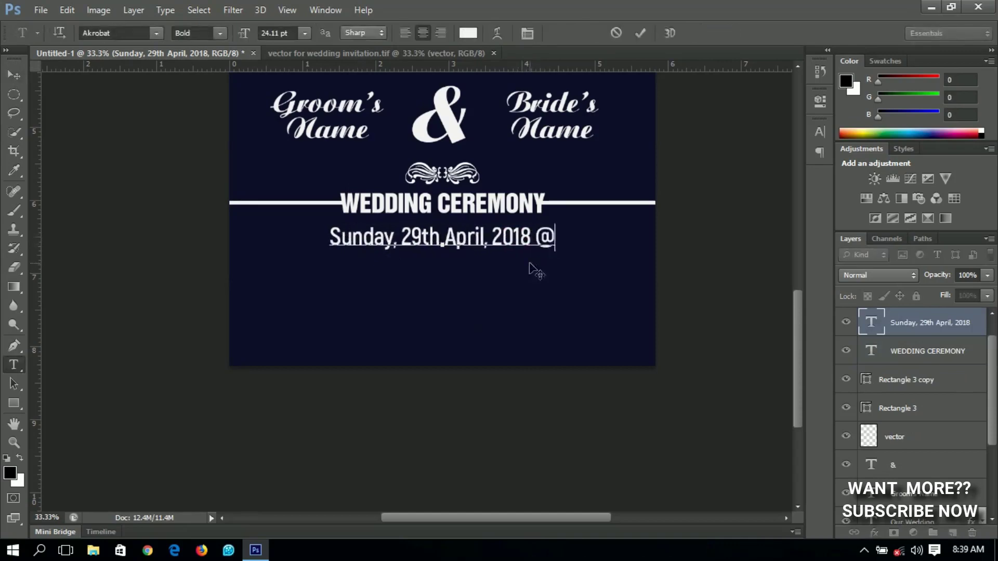
{"action": "type", "text": " 12"}
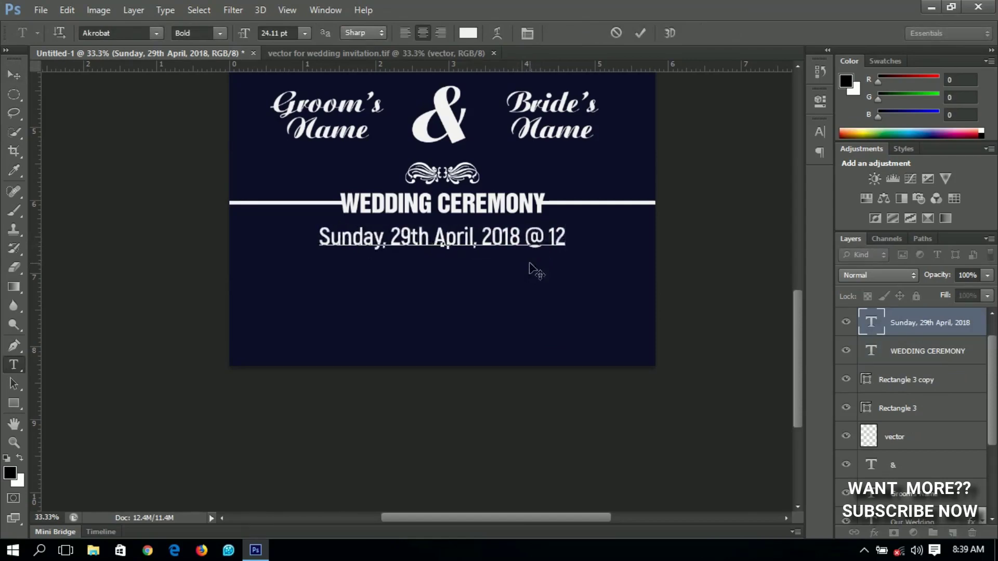
{"action": "type", "text": " PM"}
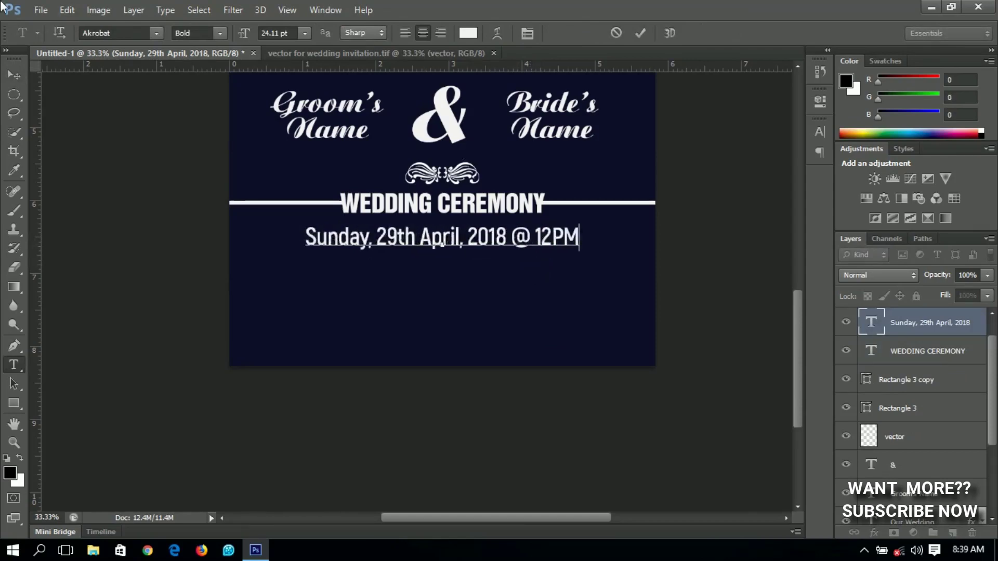
{"action": "left_click", "coordinate": [14, 75]}
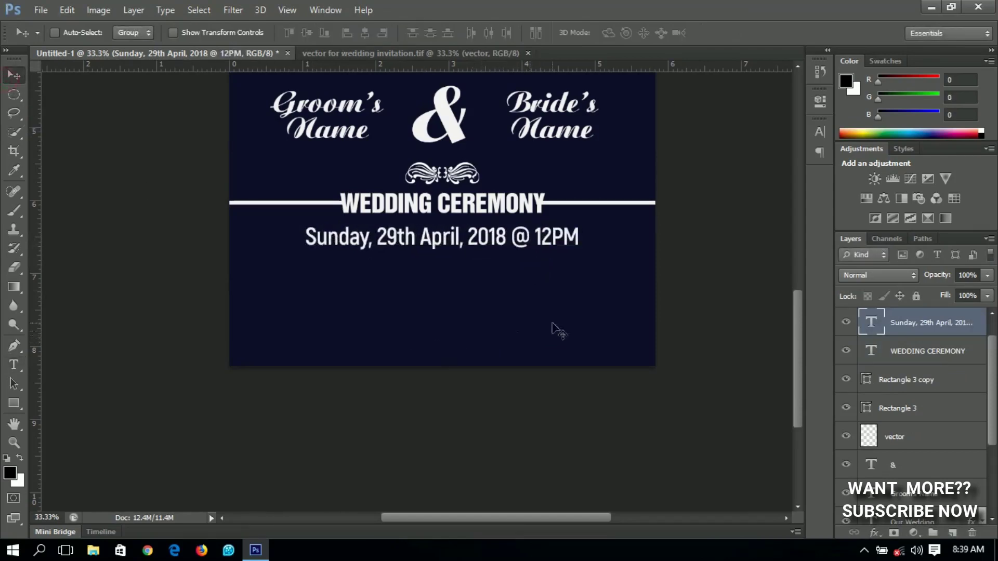
{"action": "left_click_drag", "start_coordinate": [795, 311], "coordinate": [797, 319]}
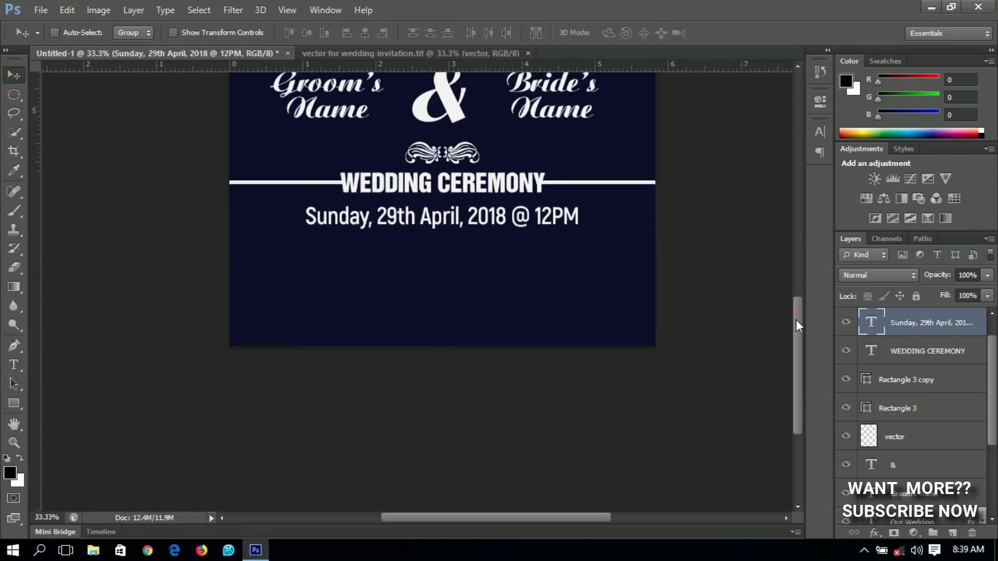
Duplicate the date line below and rewrite it as 'The Methodist Church Akumadan Afrancho - Ashanti Region' plus 'Reception Follows'.
{"action": "left_click", "coordinate": [560, 196], "text": "alt"}
{"action": "left_click_drag", "start_coordinate": [560, 196], "coordinate": [517, 260]}
{"action": "key", "text": "t"}
{"action": "left_click", "coordinate": [502, 255]}
{"action": "double_click", "coordinate": [498, 250]}
{"action": "triple_click", "coordinate": [499, 252]}
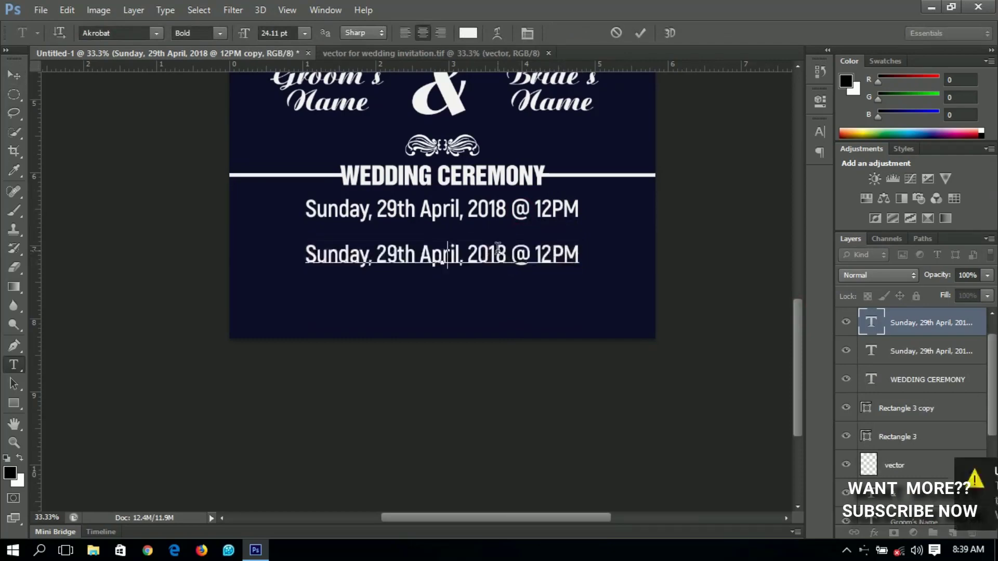
{"action": "type", "text": "The M"}
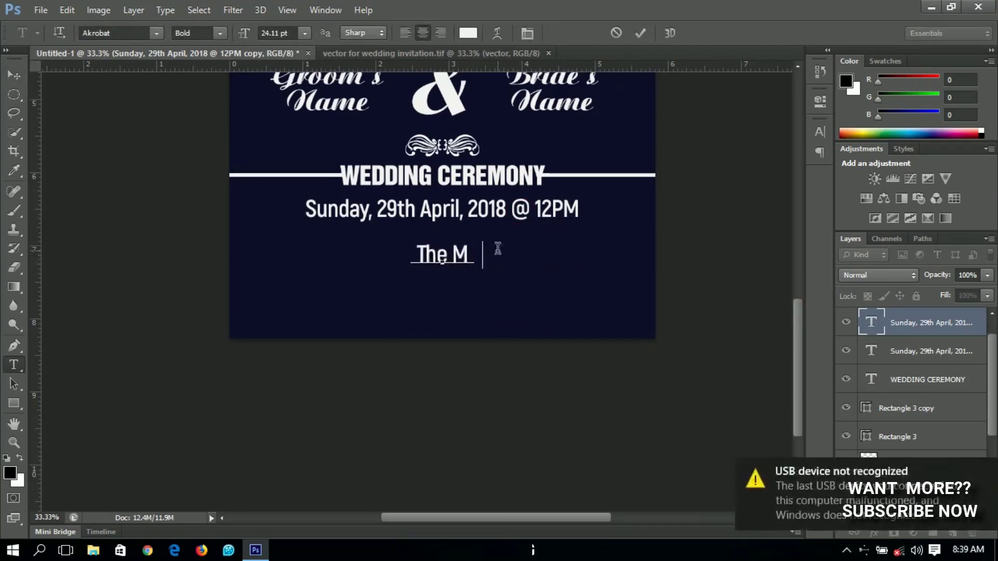
{"action": "type", "text": "etho"}
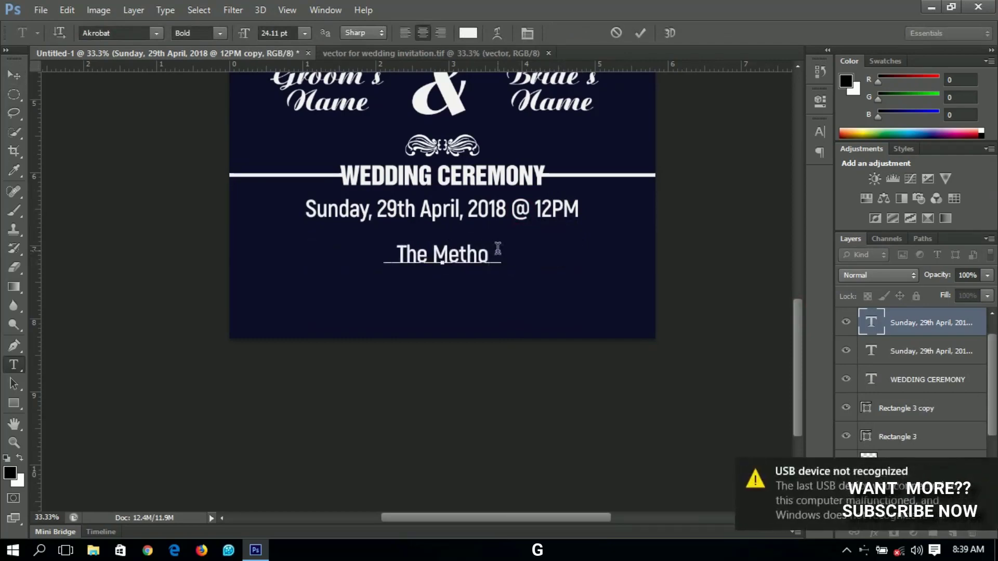
{"action": "type", "text": "dist"}
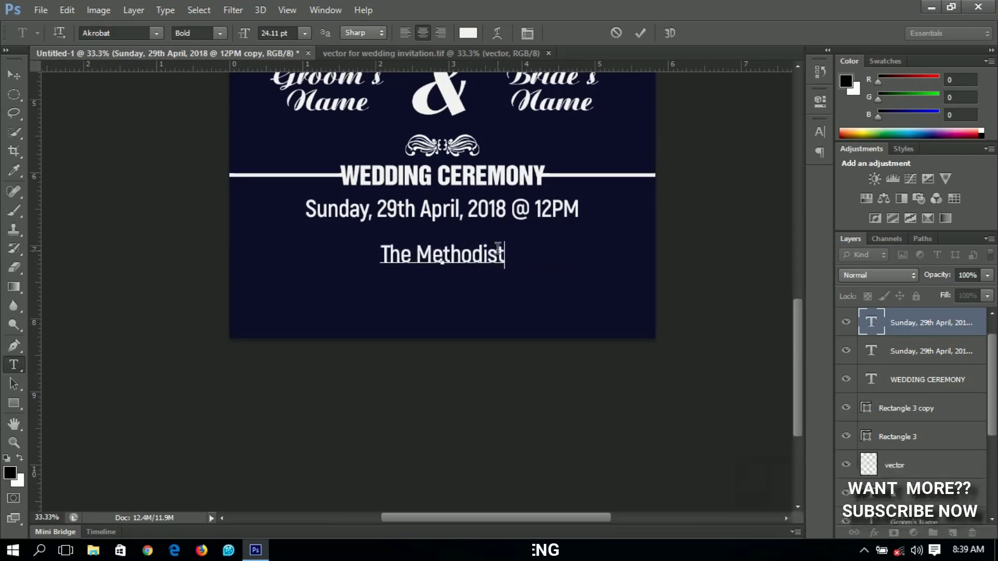
{"action": "type", "text": " C"}
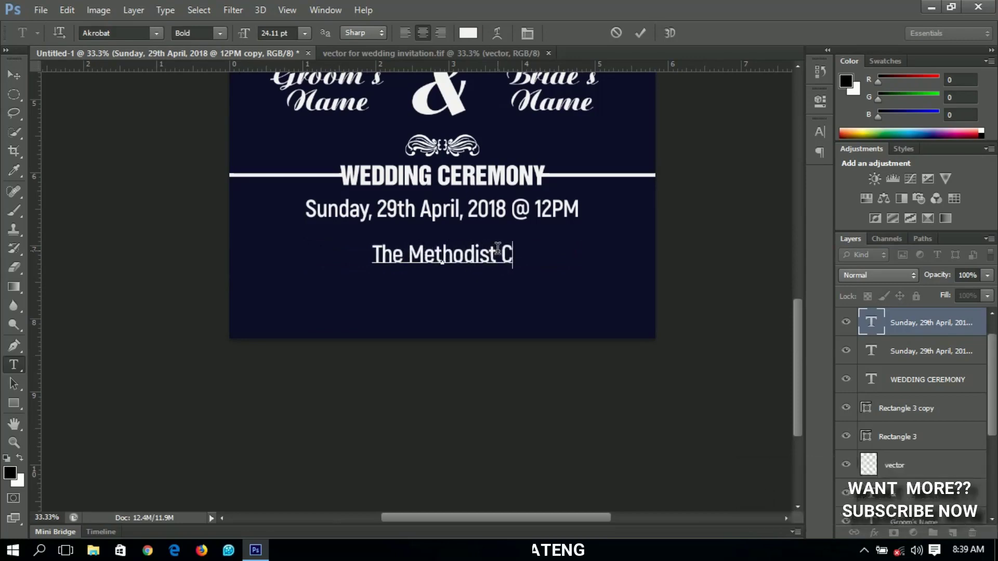
{"action": "type", "text": "hurch"}
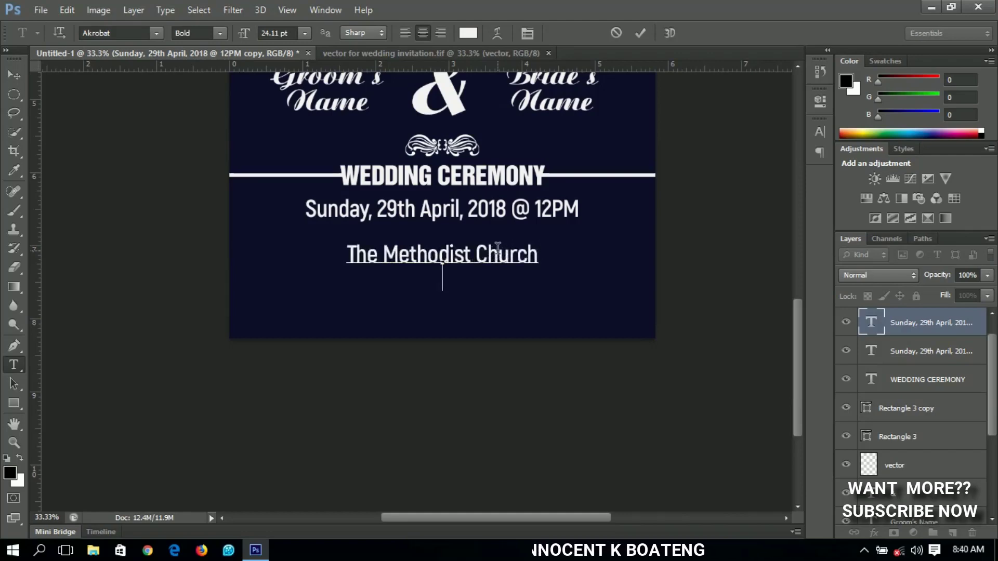
{"action": "type", "text": " Akumadan Afrancho"}
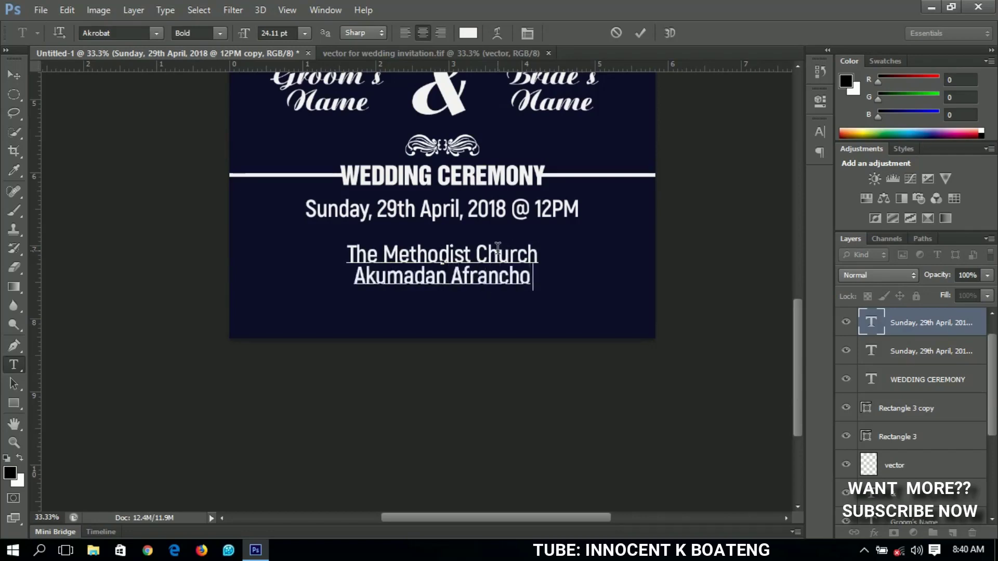
{"action": "type", "text": " - Ashanti"}
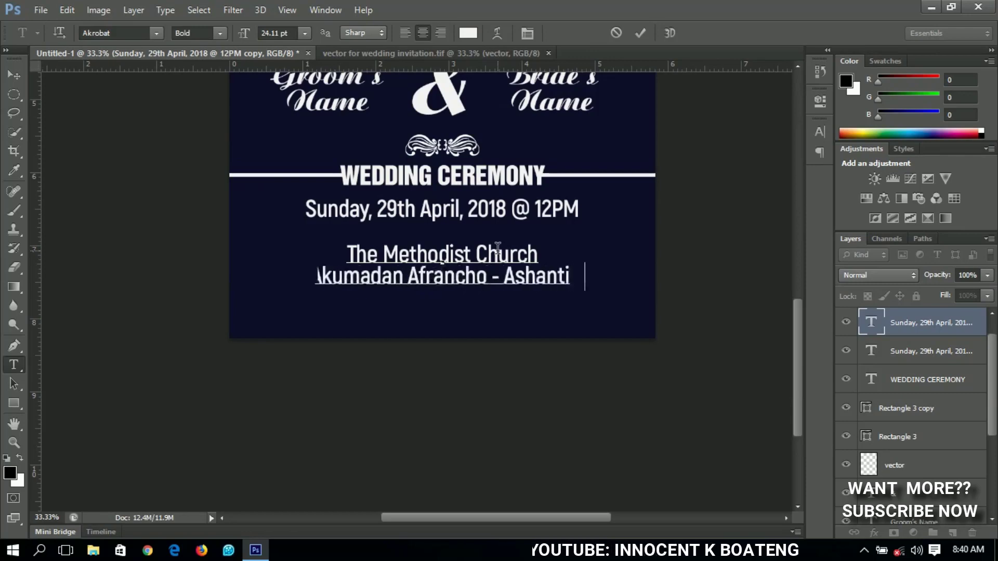
{"action": "type", "text": " Region"}
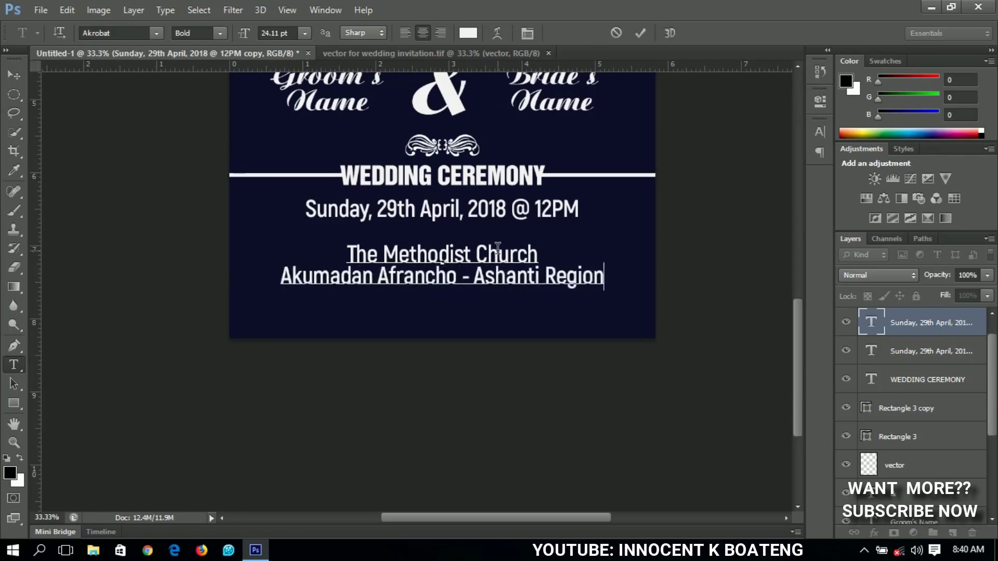
{"action": "key", "text": "Return"}
{"action": "type", "text": "Re"}
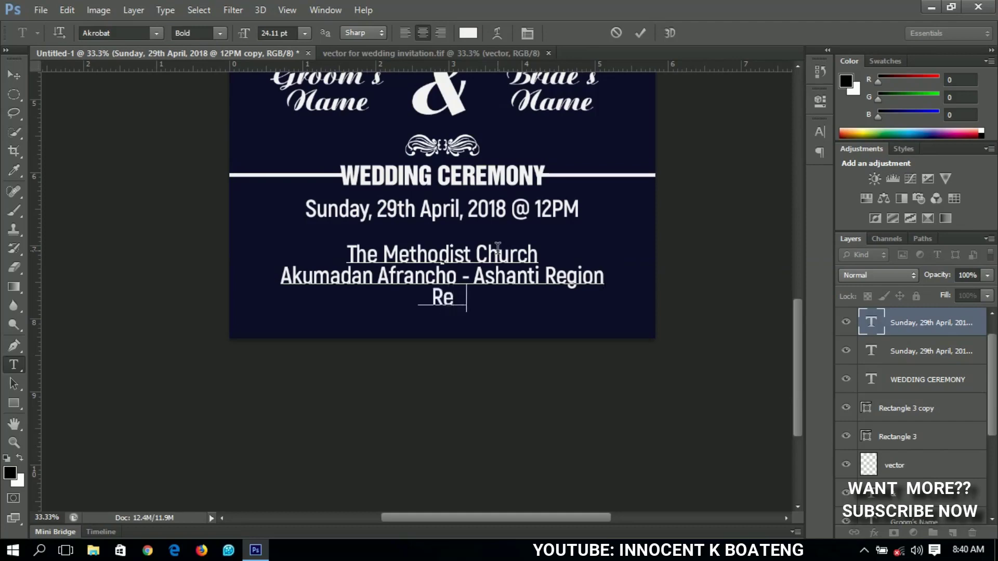
{"action": "type", "text": "cei"}
{"action": "type", "text": "ption "}
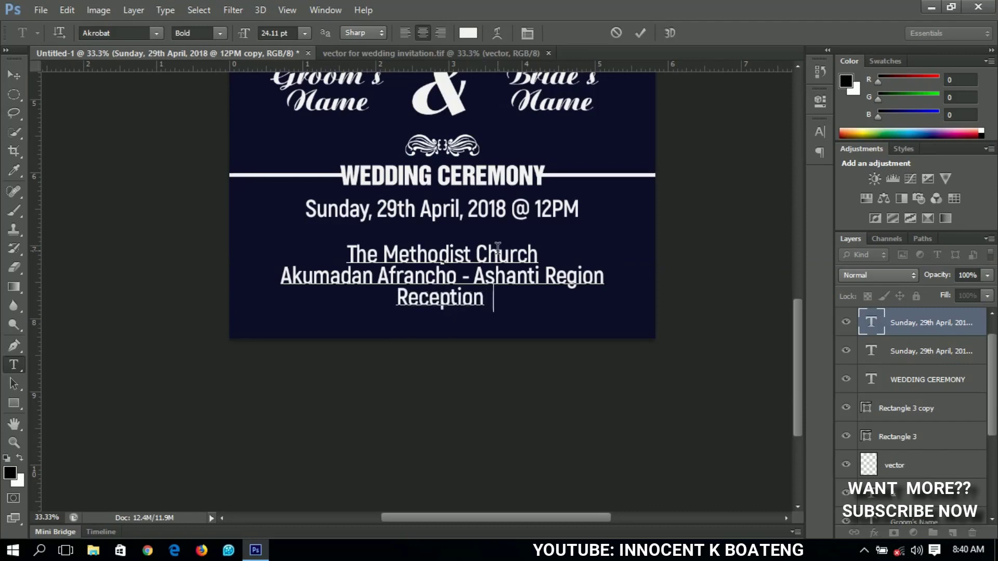
{"action": "type", "text": "  Follows"}
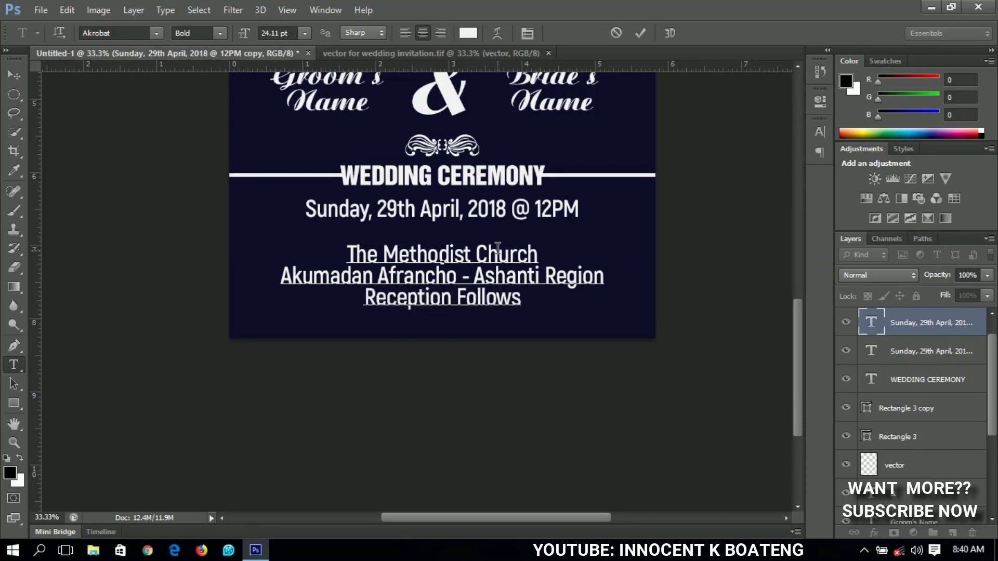
Set the venue text leading to 22 pt and nudge the block slightly lower.
{"action": "key", "text": "ctrl+a"}
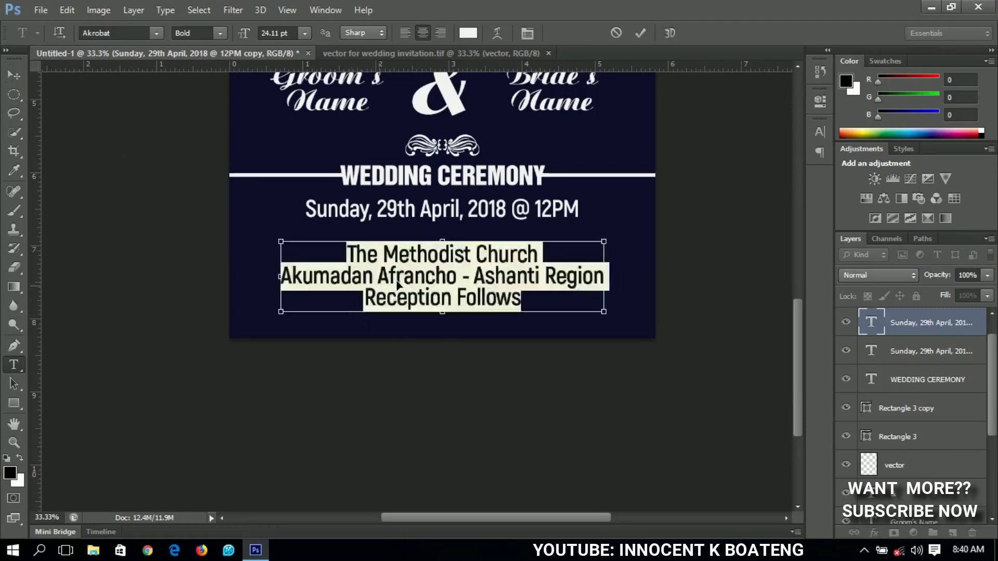
{"action": "left_click", "coordinate": [527, 33]}
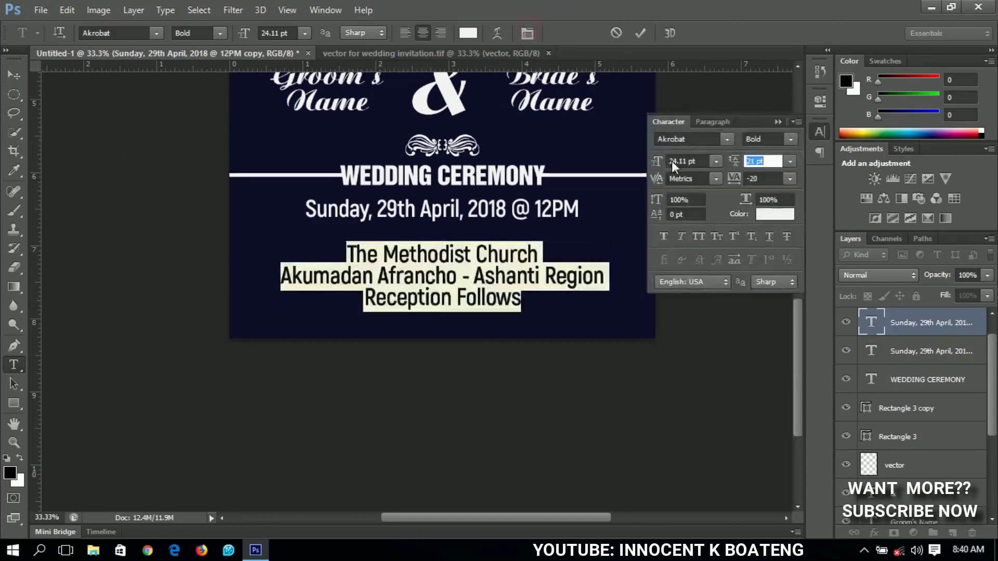
{"action": "left_click_drag", "start_coordinate": [733, 163], "coordinate": [702, 155]}
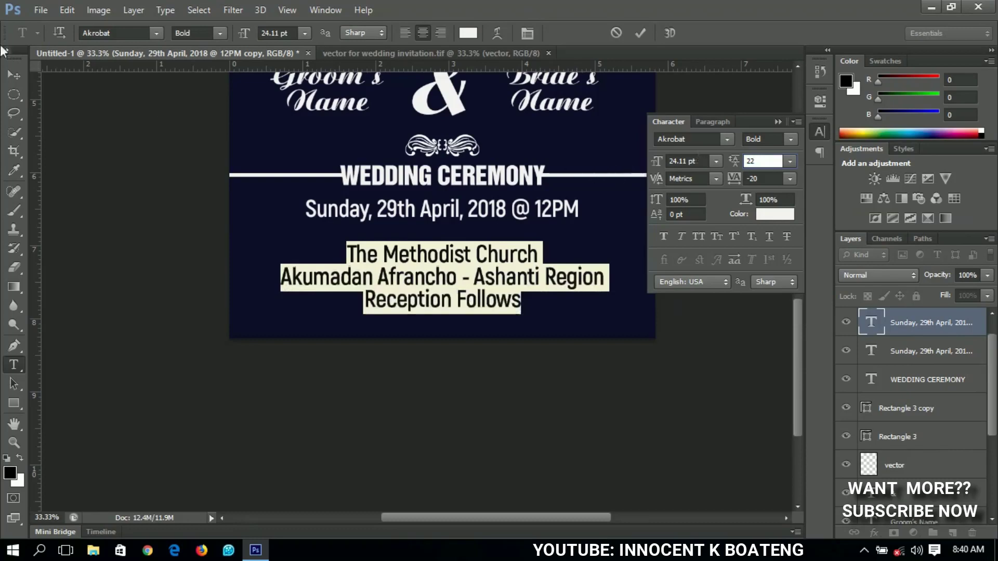
{"action": "left_click", "coordinate": [14, 75]}
{"action": "left_click", "coordinate": [374, 243]}
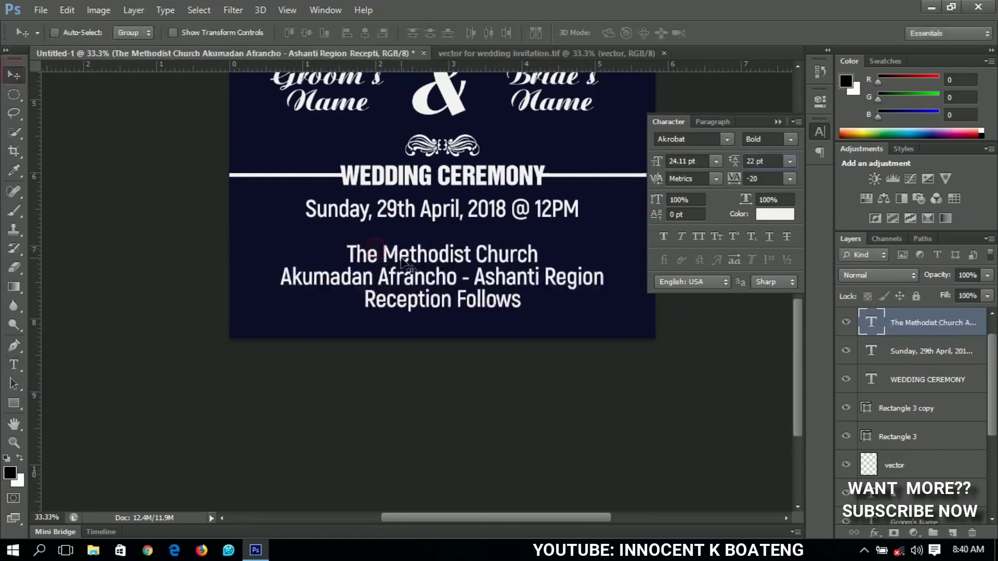
{"action": "key", "text": "shift+Down"}
{"action": "key", "text": "shift+Down"}
{"action": "key", "text": "shift+Down"}
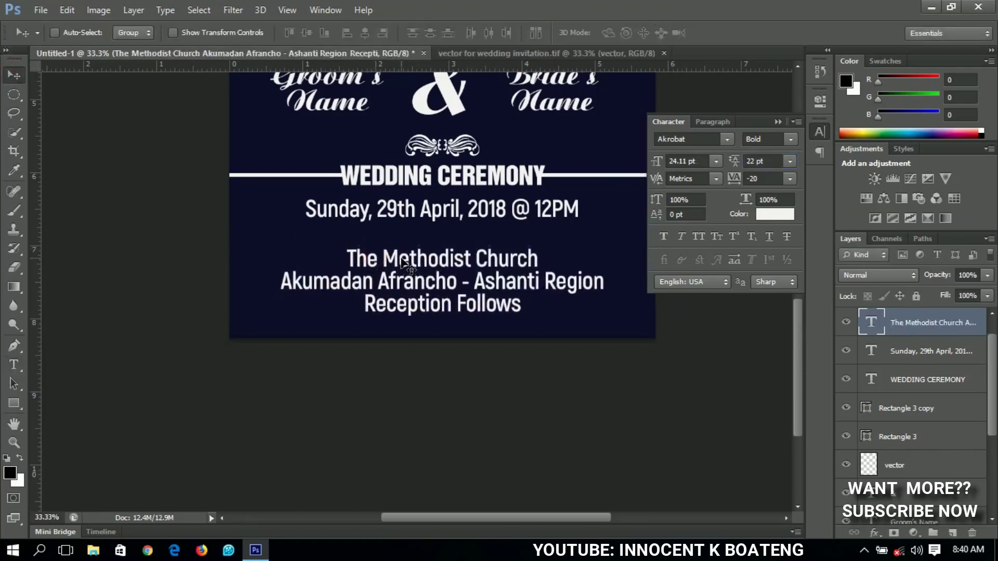
{"action": "key", "text": "shift+Down"}
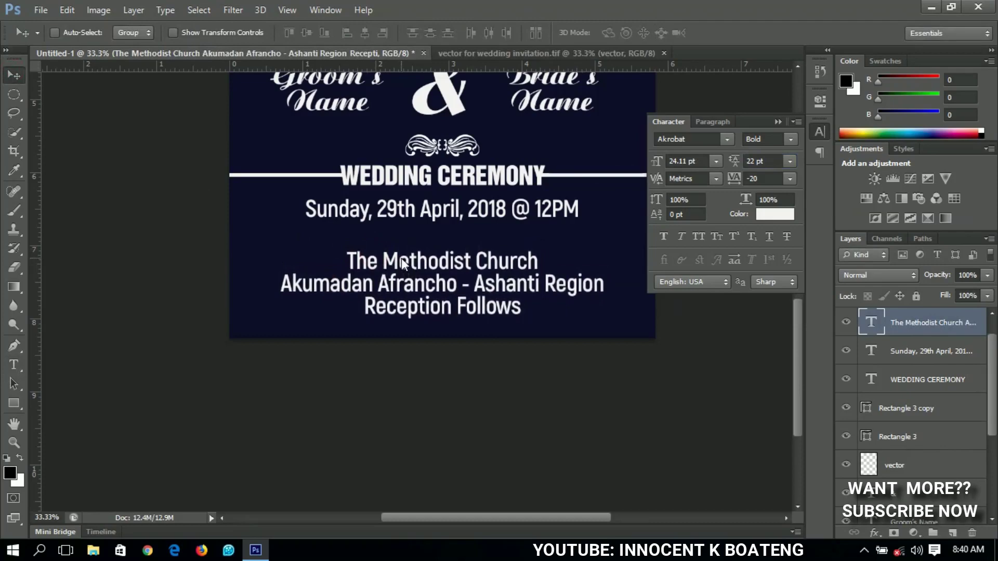
{"action": "left_click", "coordinate": [782, 122]}
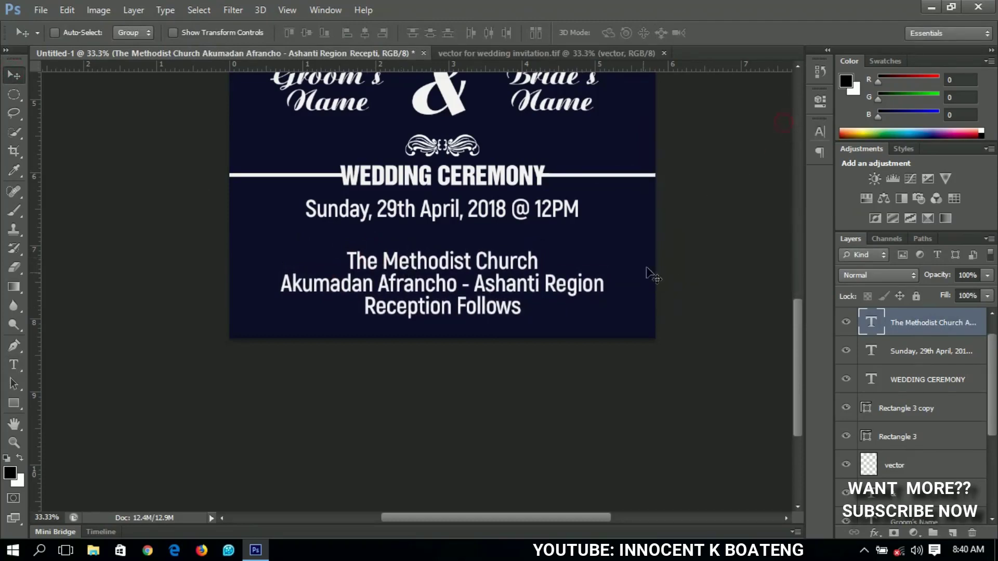
Draw a large ellipse over the lower half, above the navy Rectangle 2 layer.
{"action": "mouse_move", "coordinate": [798, 340]}
{"action": "left_mouse_down"}
{"action": "mouse_move", "coordinate": [797, 258]}
{"action": "mouse_move", "coordinate": [791, 334]}
{"action": "left_mouse_up"}
{"action": "left_click_drag", "start_coordinate": [993, 356], "coordinate": [994, 436]}
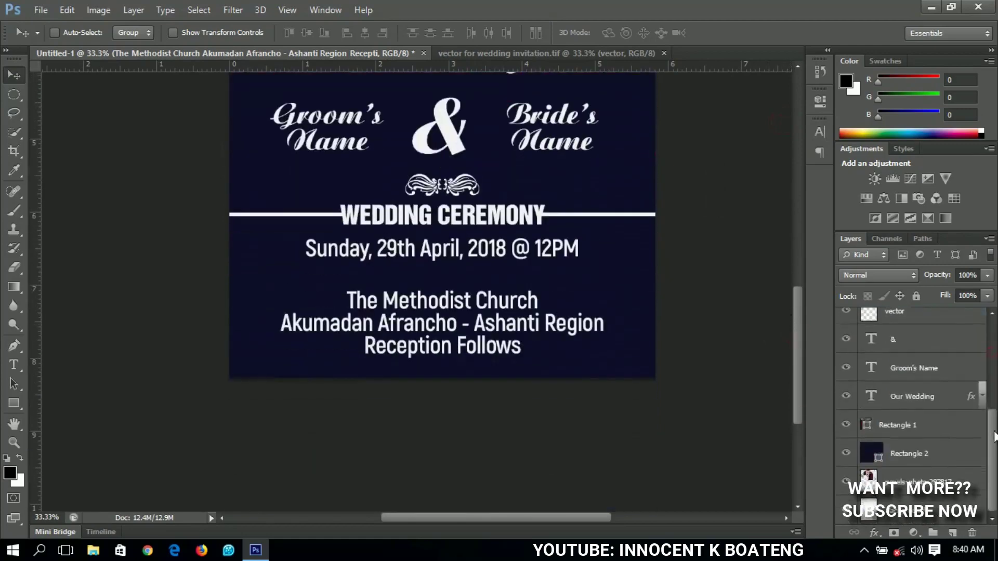
{"action": "left_click", "coordinate": [923, 461]}
{"action": "left_click", "coordinate": [12, 404]}
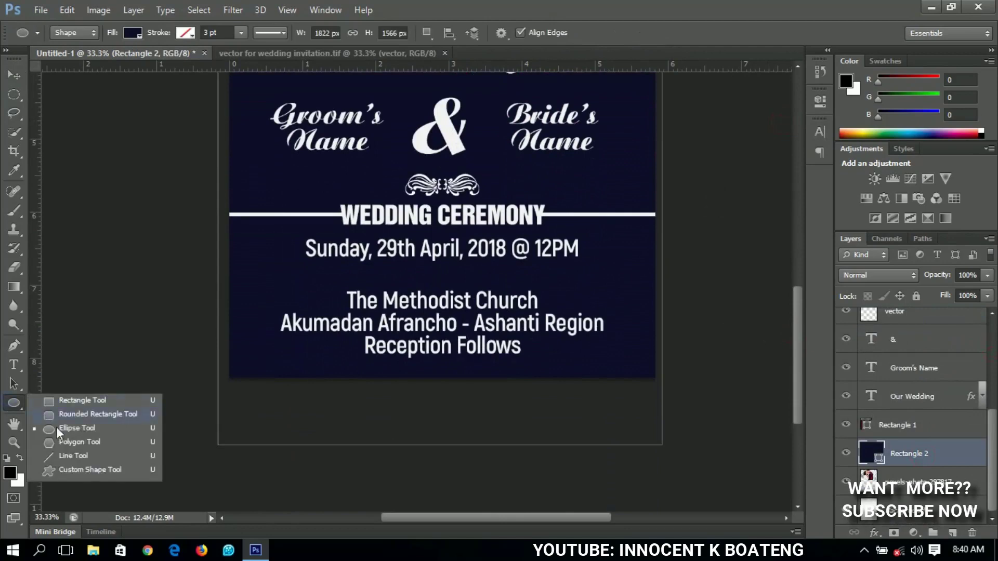
{"action": "left_click", "coordinate": [66, 431]}
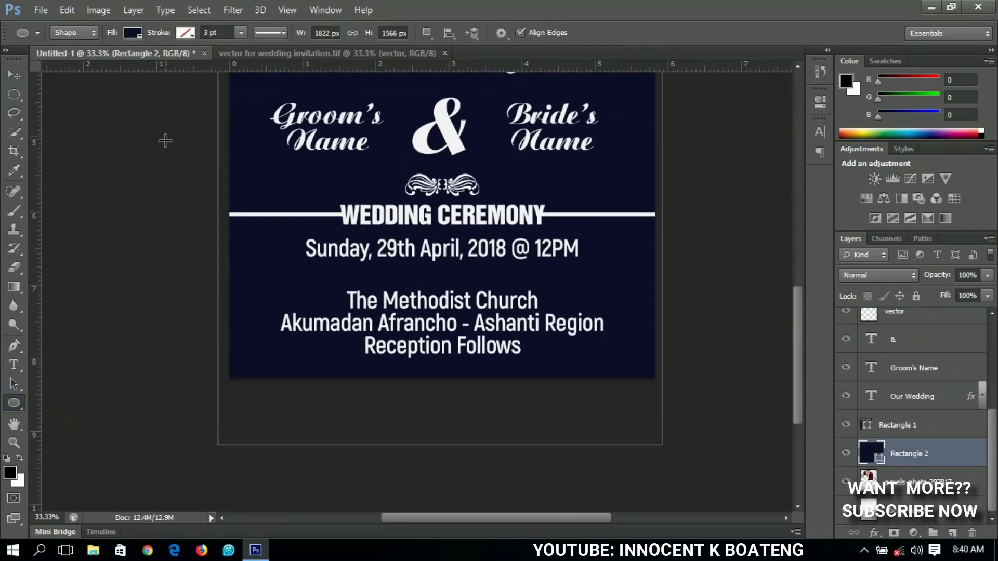
{"action": "left_click_drag", "start_coordinate": [166, 150], "coordinate": [689, 536]}
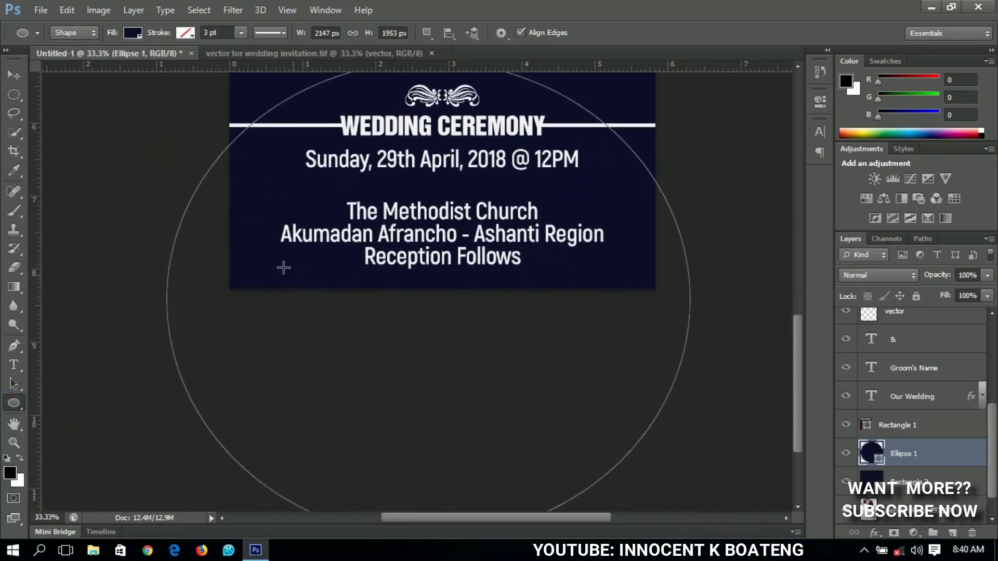
Give the ellipse a white fill and reposition it on the invitation.
{"action": "double_click", "coordinate": [881, 460]}
{"action": "left_click", "coordinate": [541, 220]}
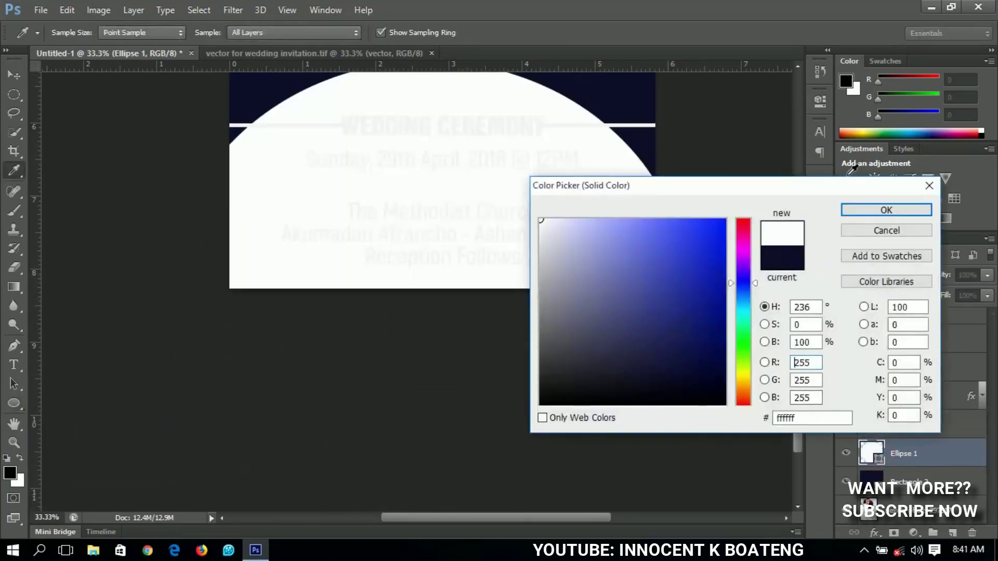
{"action": "left_click", "coordinate": [886, 210]}
{"action": "left_click", "coordinate": [14, 76]}
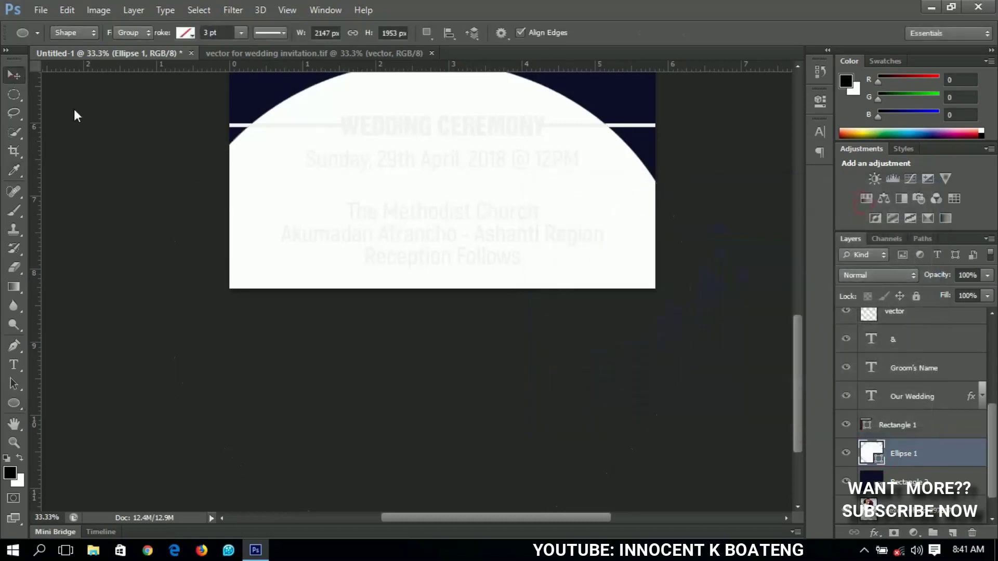
{"action": "left_click_drag", "start_coordinate": [797, 369], "coordinate": [801, 327]}
{"action": "left_click_drag", "start_coordinate": [612, 341], "coordinate": [670, 318]}
Set Ellipse 1 to Overlay blending at 17% opacity and shift it slightly.
{"action": "left_click", "coordinate": [875, 275]}
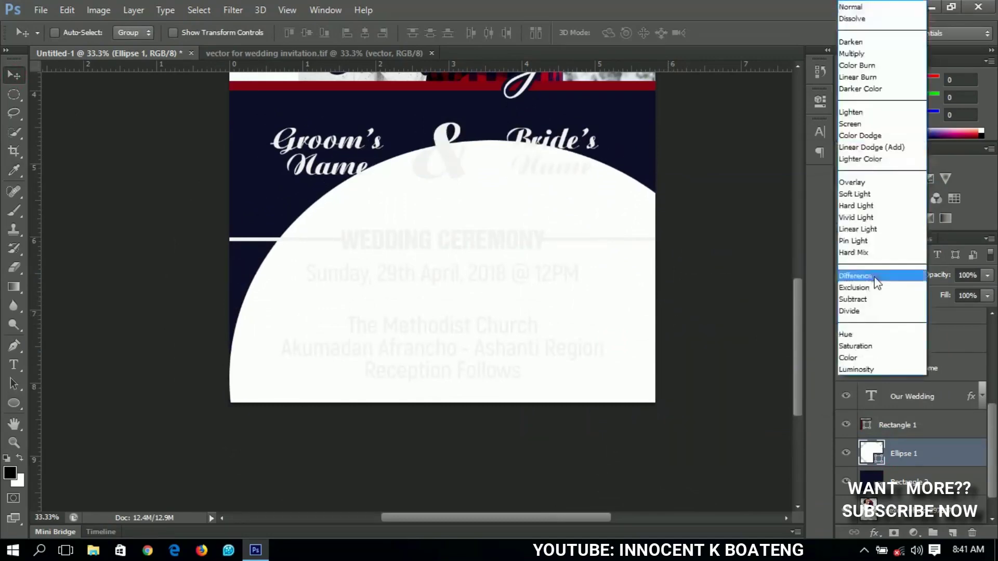
{"action": "left_click", "coordinate": [850, 178]}
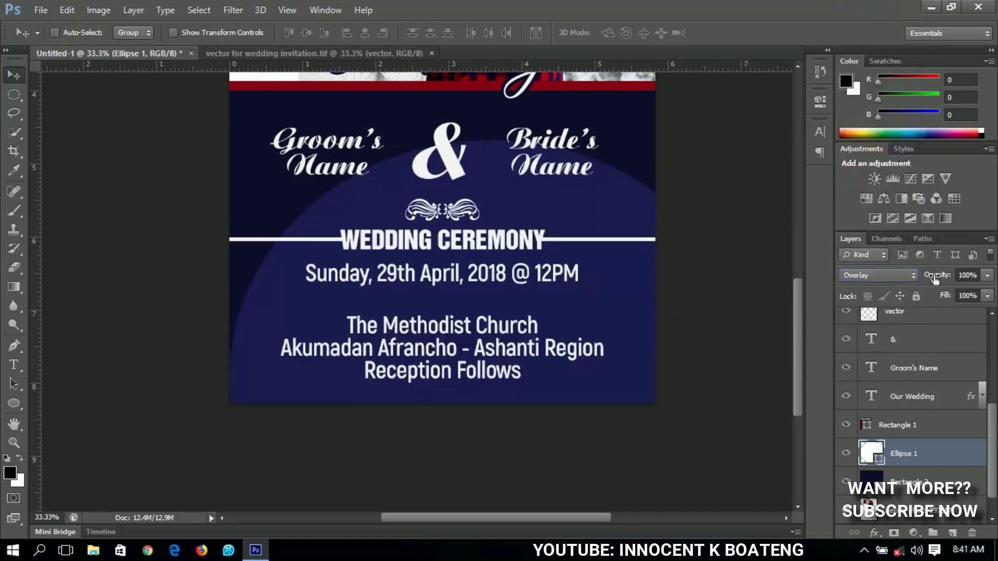
{"action": "left_click_drag", "start_coordinate": [941, 279], "coordinate": [886, 272]}
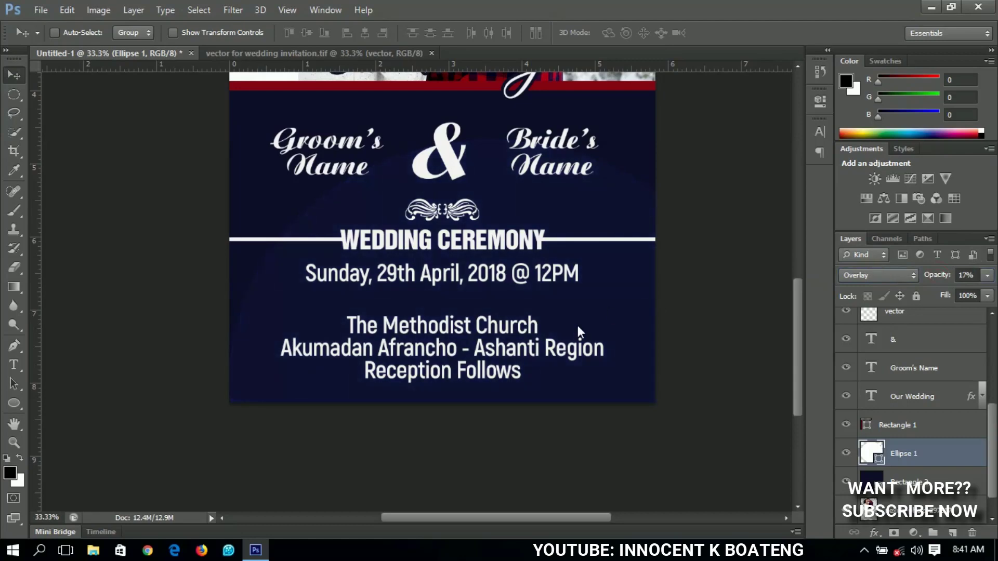
{"action": "left_click_drag", "start_coordinate": [578, 326], "coordinate": [580, 344]}
{"action": "scroll", "coordinate": [597, 370], "scroll_direction": "down", "scroll_amount": 1}
{"action": "scroll", "coordinate": [597, 370], "scroll_direction": "up", "scroll_amount": 2}
{"action": "left_click_drag", "start_coordinate": [799, 322], "coordinate": [800, 254]}
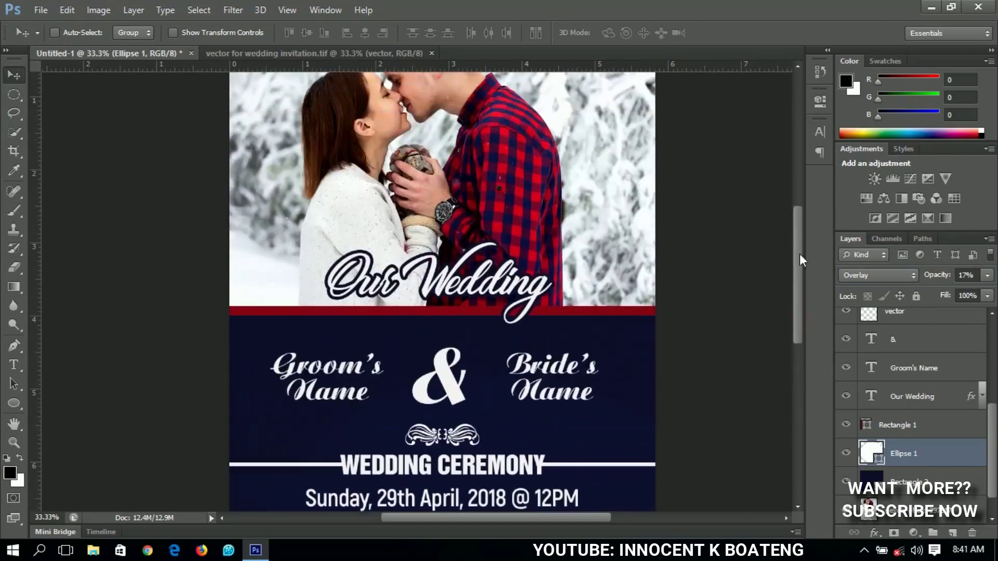
{"action": "key", "text": "ctrl+minus"}
{"action": "key", "text": "ctrl+minus"}
{"action": "key", "text": "ctrl+minus"}
{"action": "key", "text": "ctrl+plus"}
{"action": "key", "text": "ctrl+plus"}
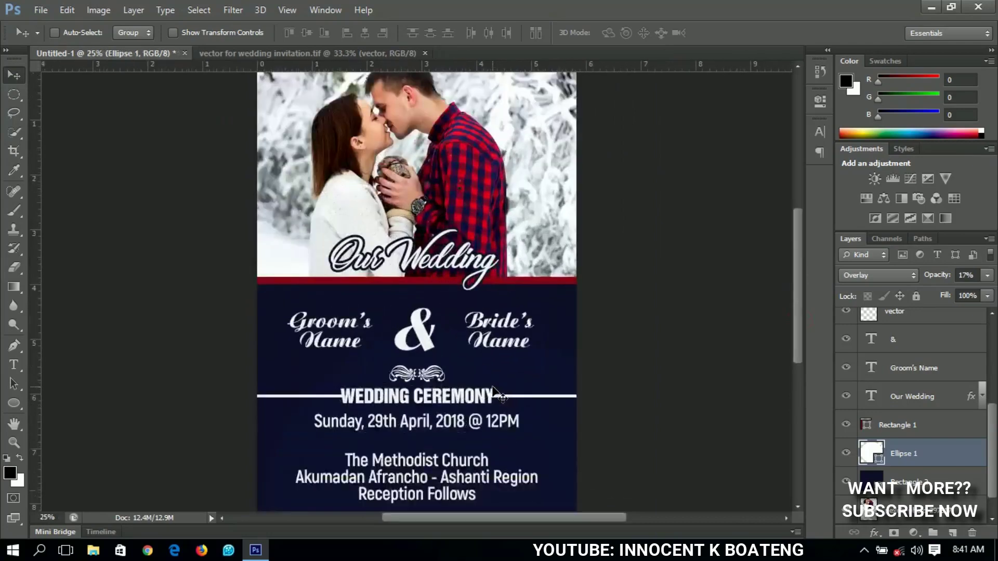
{"action": "key", "text": "ctrl+0"}
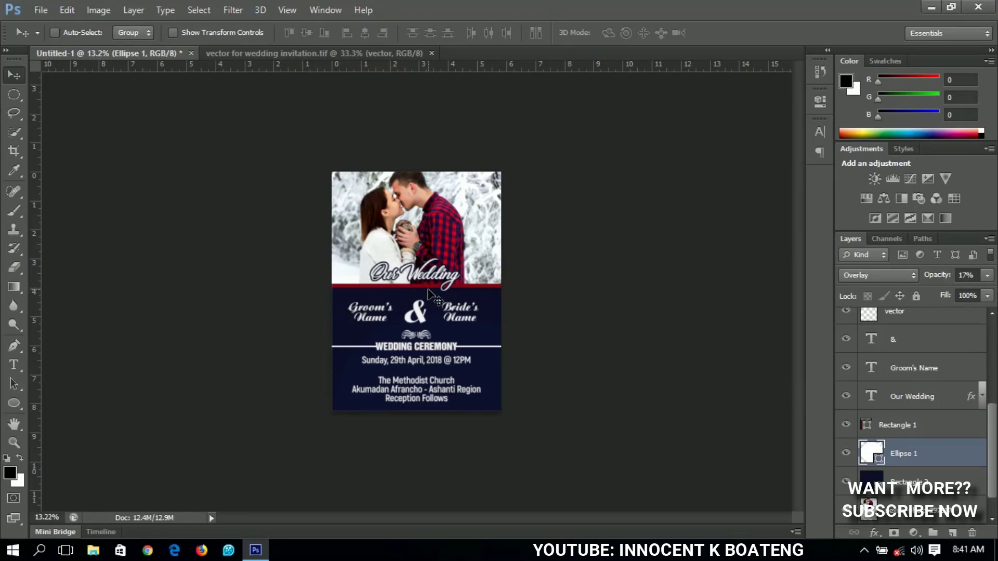
{"action": "key", "text": "ctrl+plus"}
{"action": "key", "text": "ctrl+plus"}
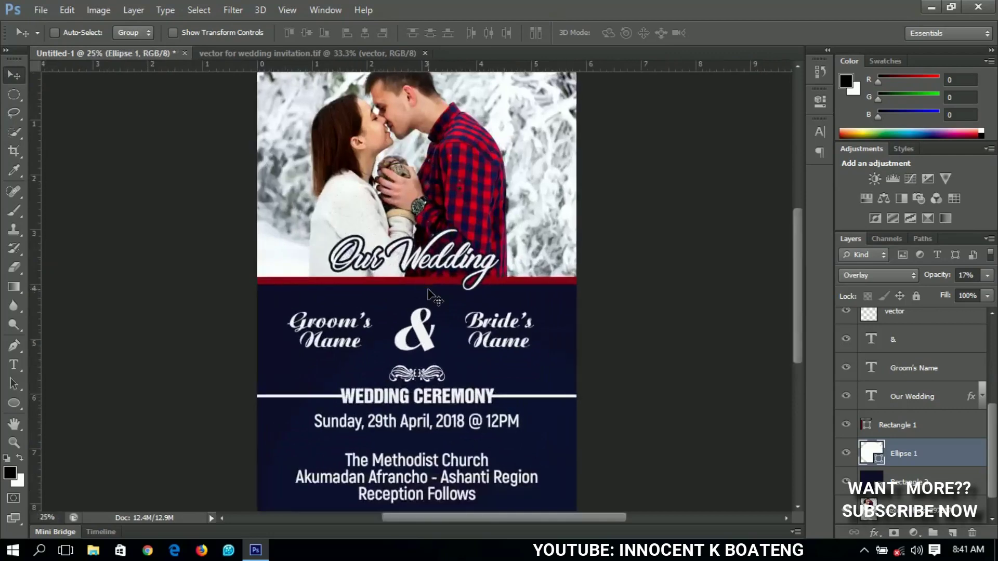
{"action": "mouse_move", "coordinate": [800, 267]}
{"action": "left_mouse_down"}
{"action": "mouse_move", "coordinate": [803, 196]}
{"action": "mouse_move", "coordinate": [794, 288]}
{"action": "mouse_move", "coordinate": [792, 268]}
{"action": "left_mouse_up"}
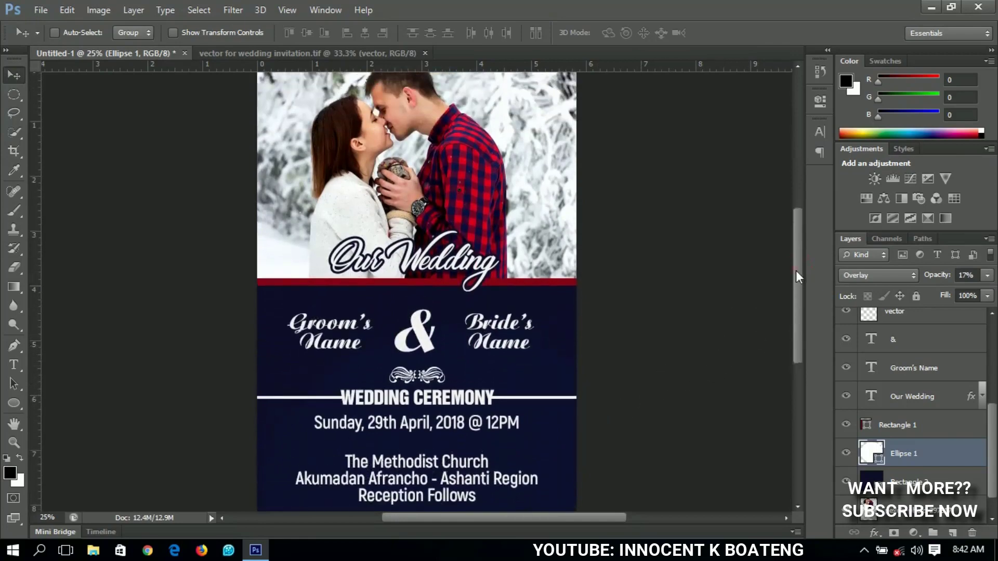
{"action": "left_click_drag", "start_coordinate": [797, 271], "coordinate": [797, 278]}
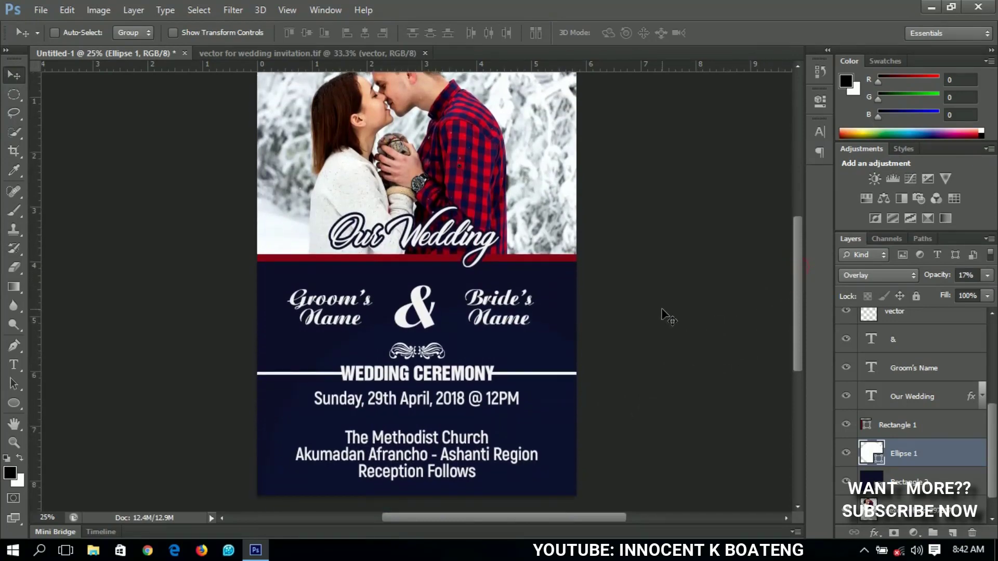